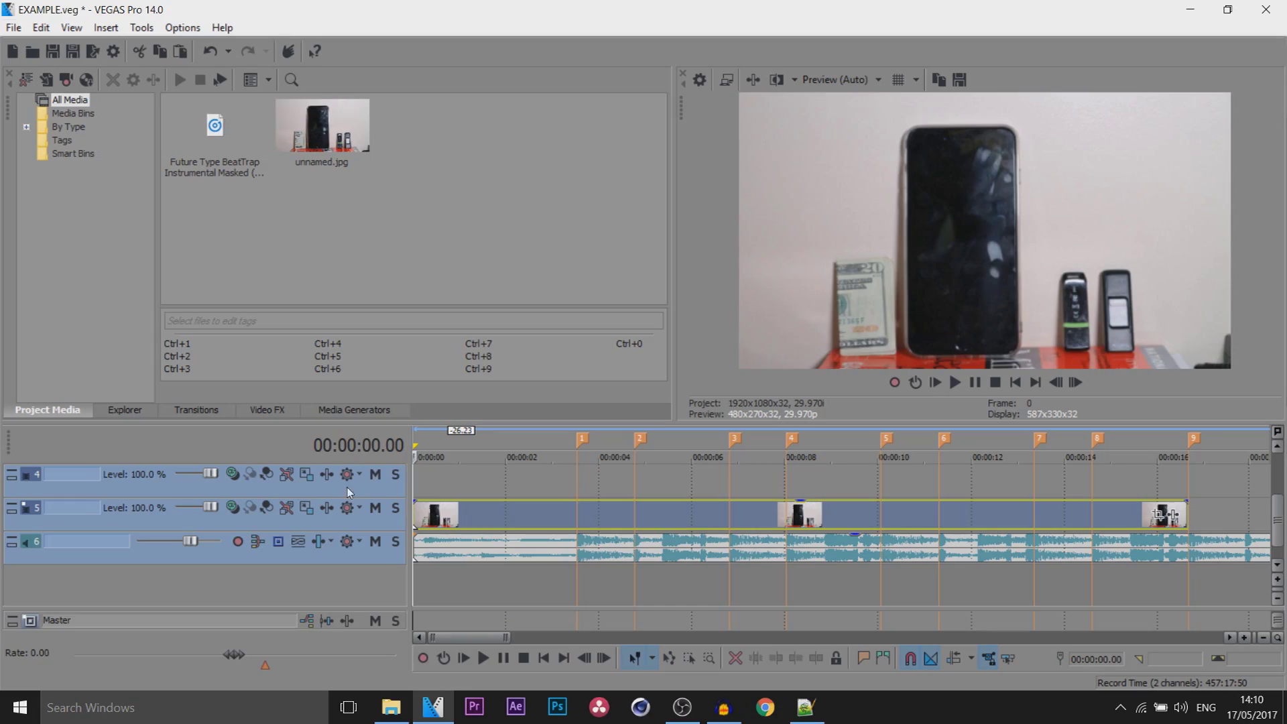
- Show the full file name of the instrumental music file in the project media
left_click(472, 478)
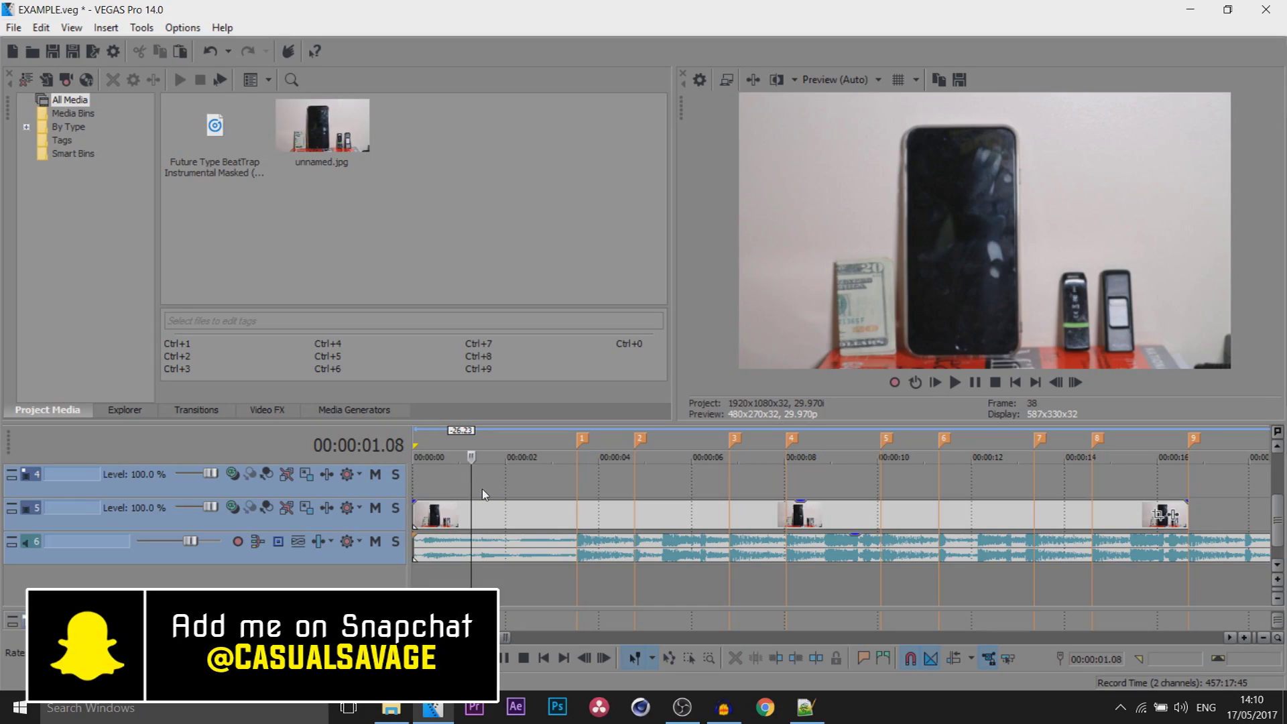
left_click_drag(472, 489, 534, 523)
left_click(511, 549)
left_click(206, 162)
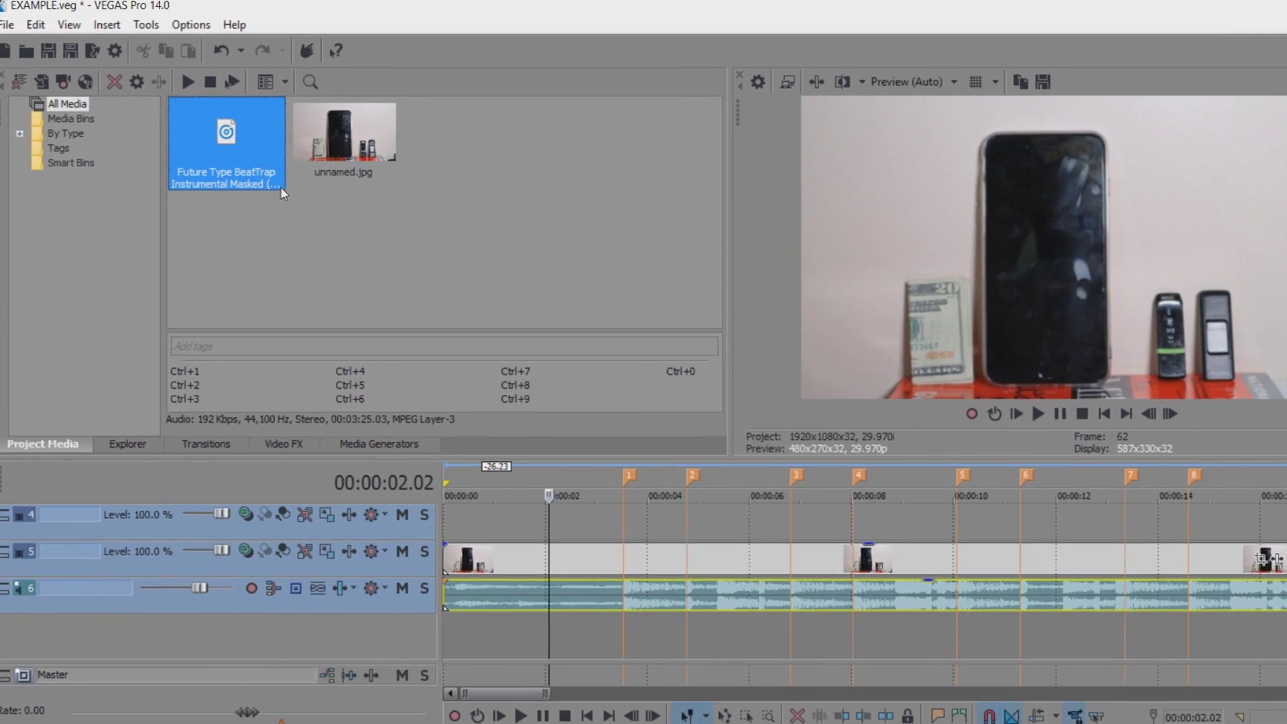
right_click(248, 180)
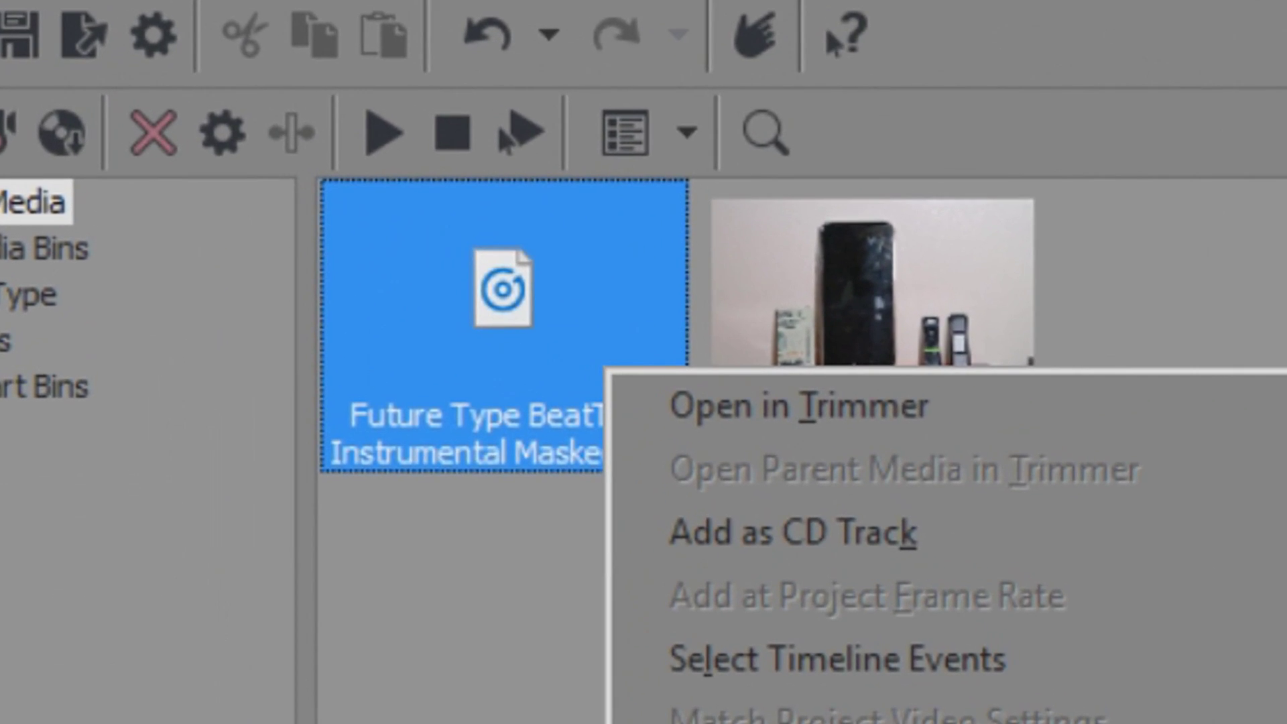
left_click(358, 575)
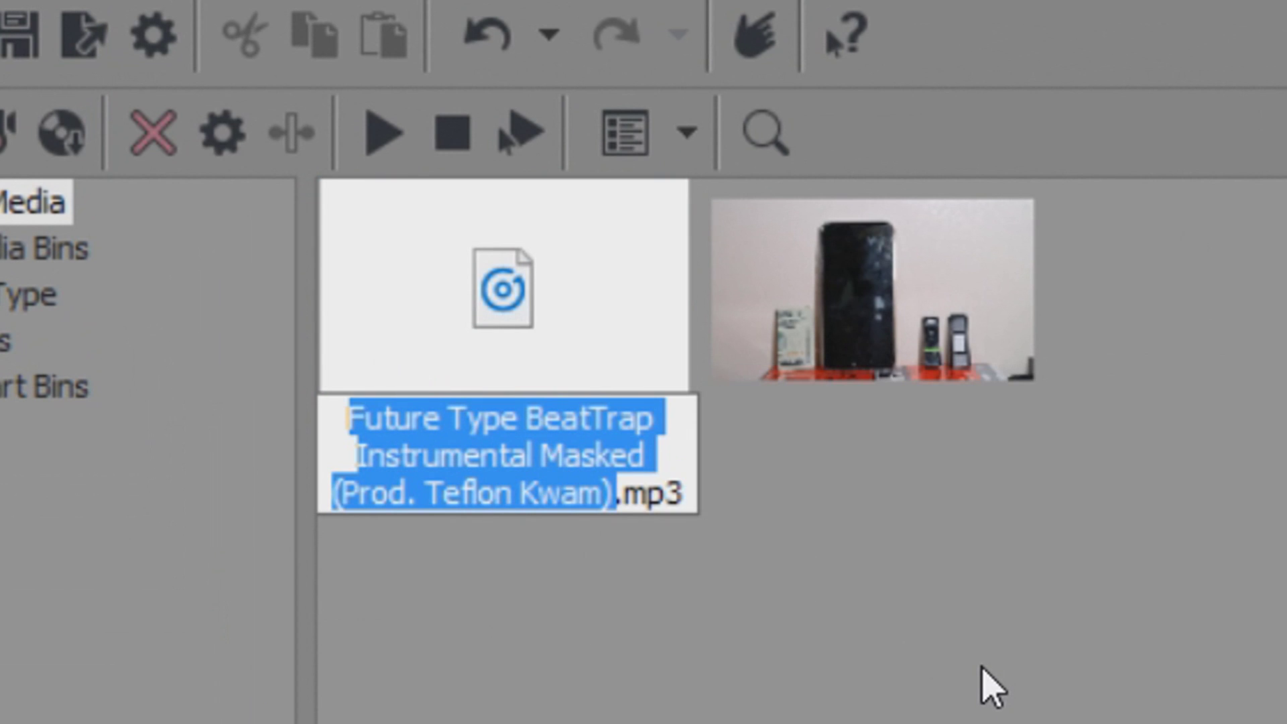
left_click(938, 667)
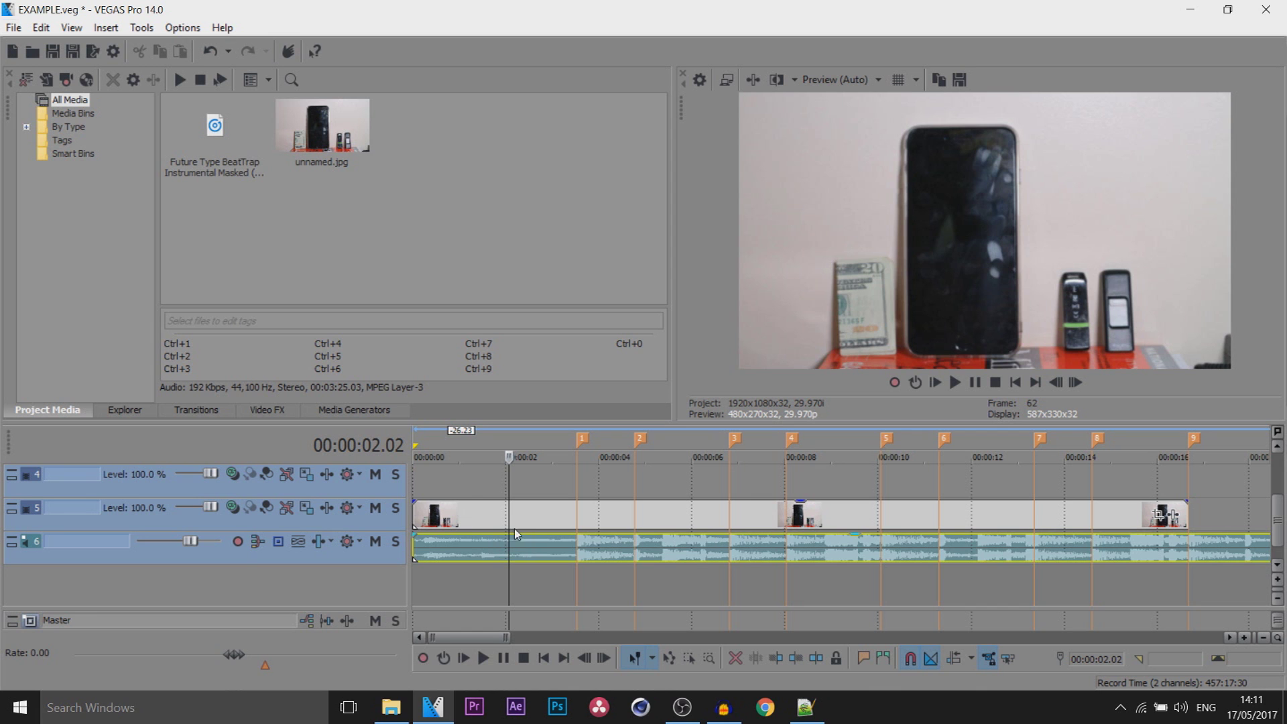
- Play the music around the first beat and go to markers 1 and 2 to compare them with the audio waveform
key("space")
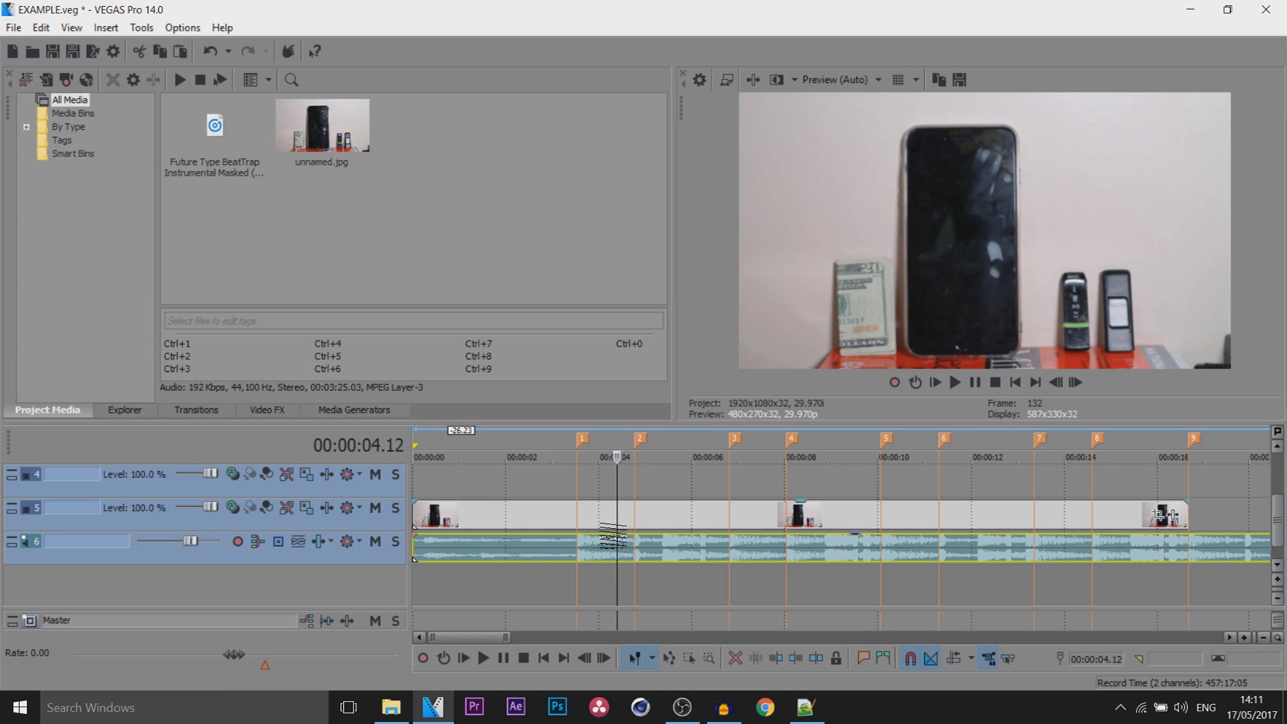
left_click_drag(614, 536, 510, 523)
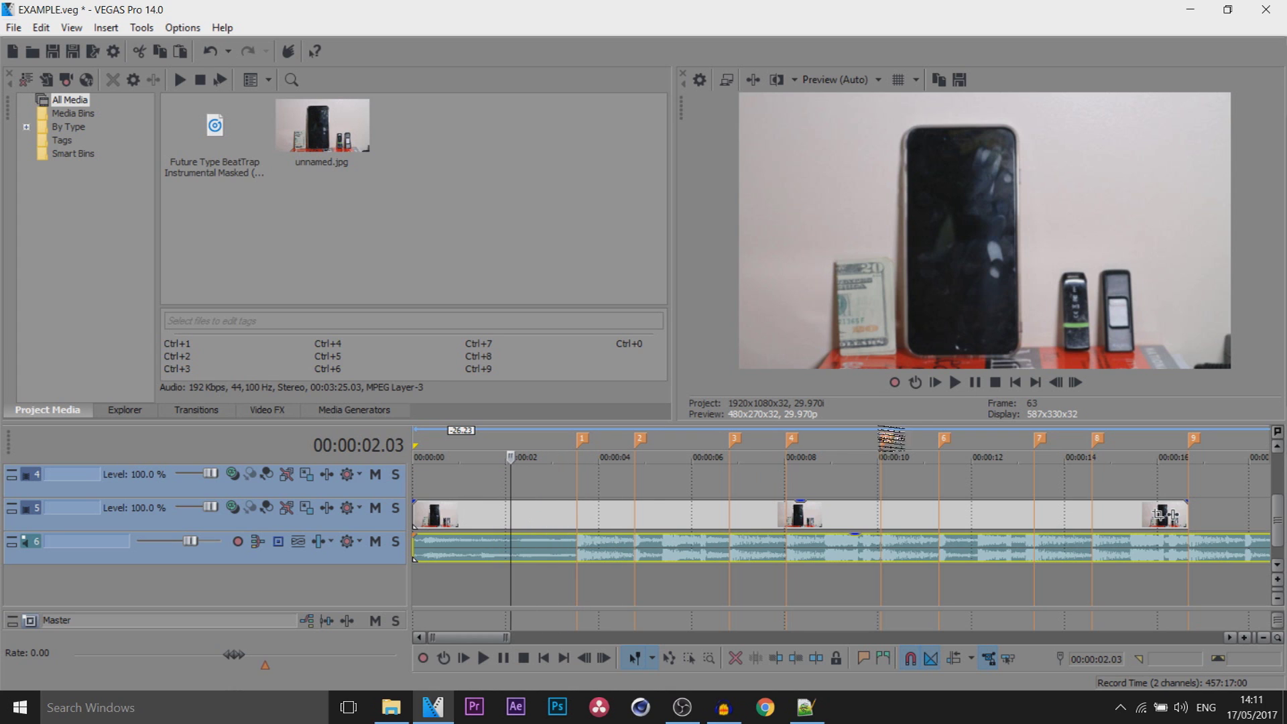
key("space")
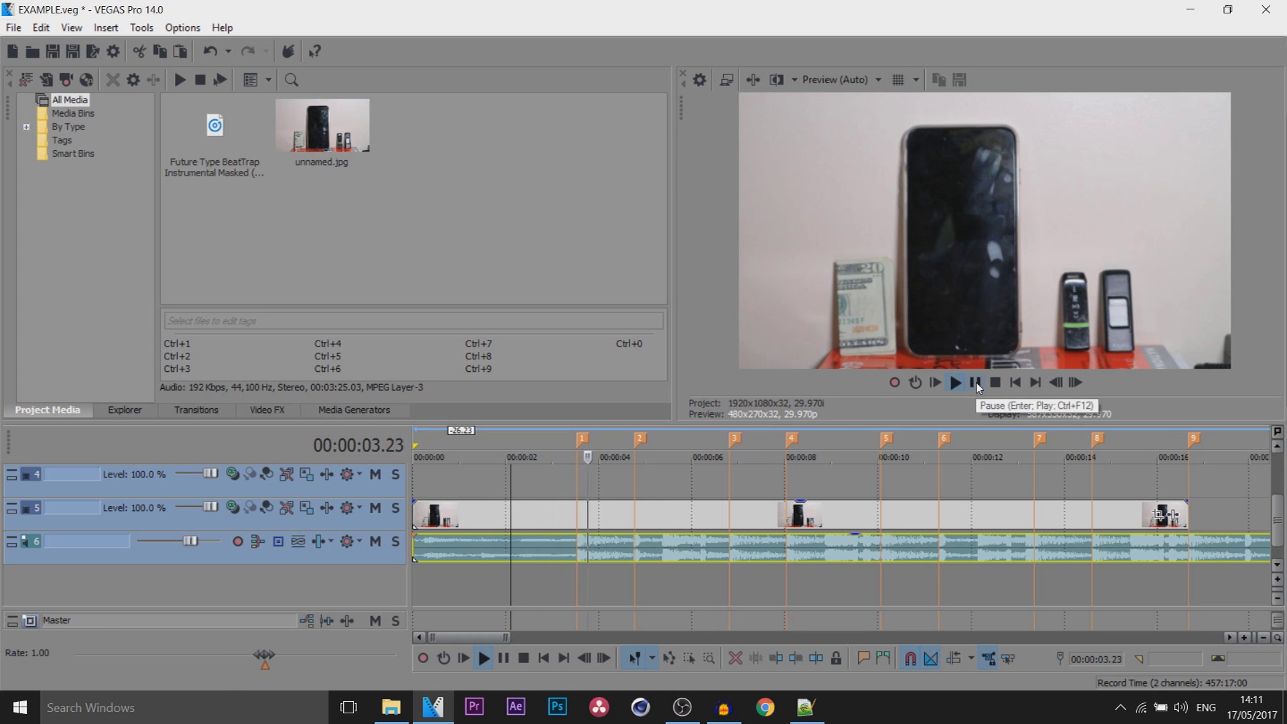
left_click(977, 382)
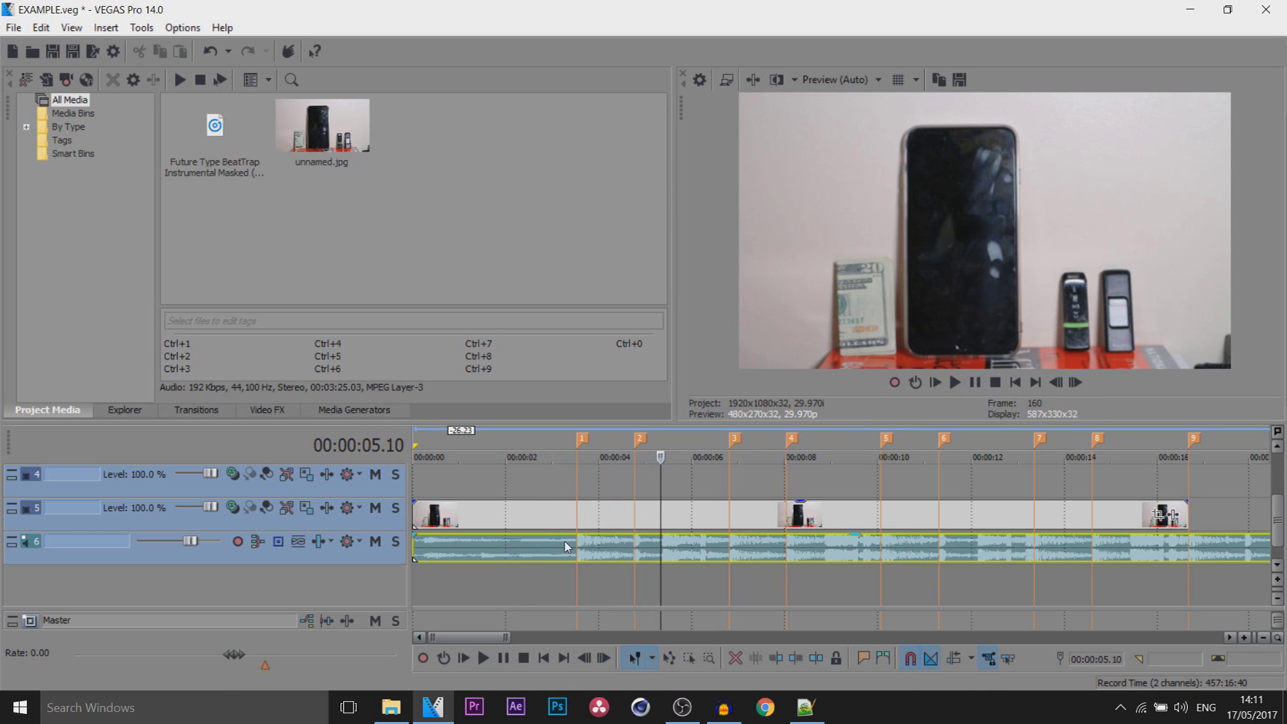
left_click(578, 488)
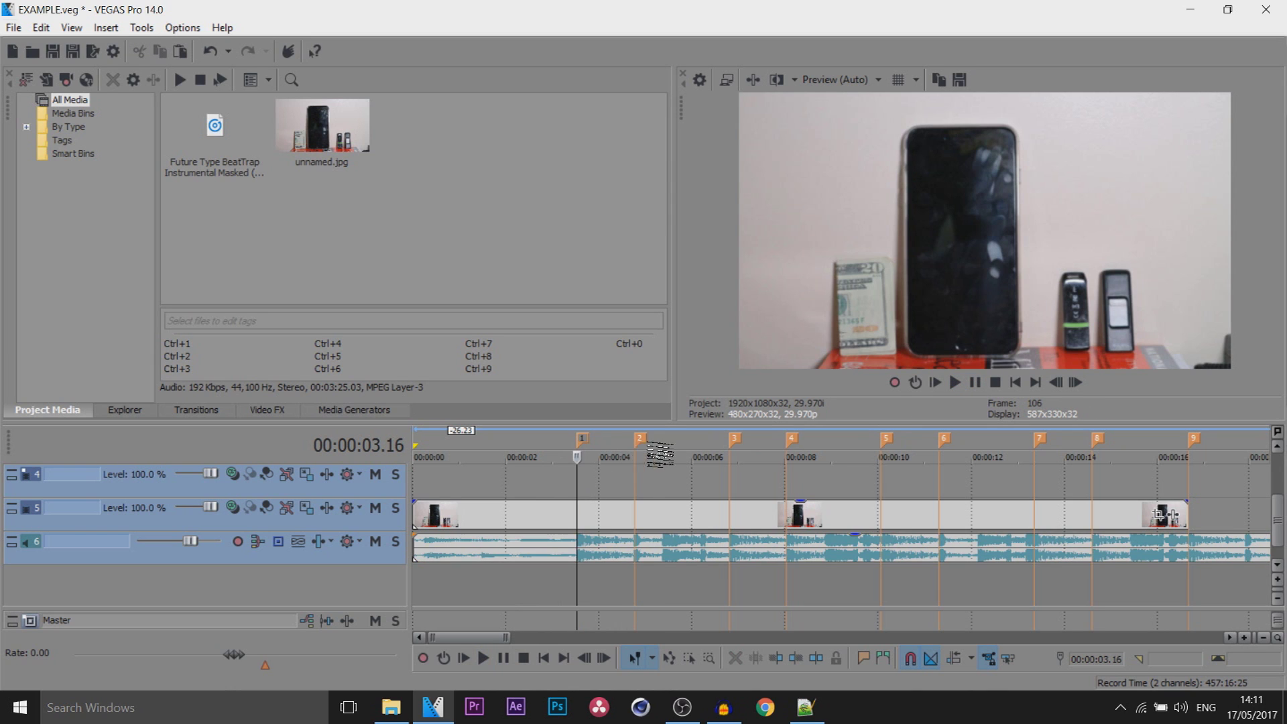
left_click(640, 444)
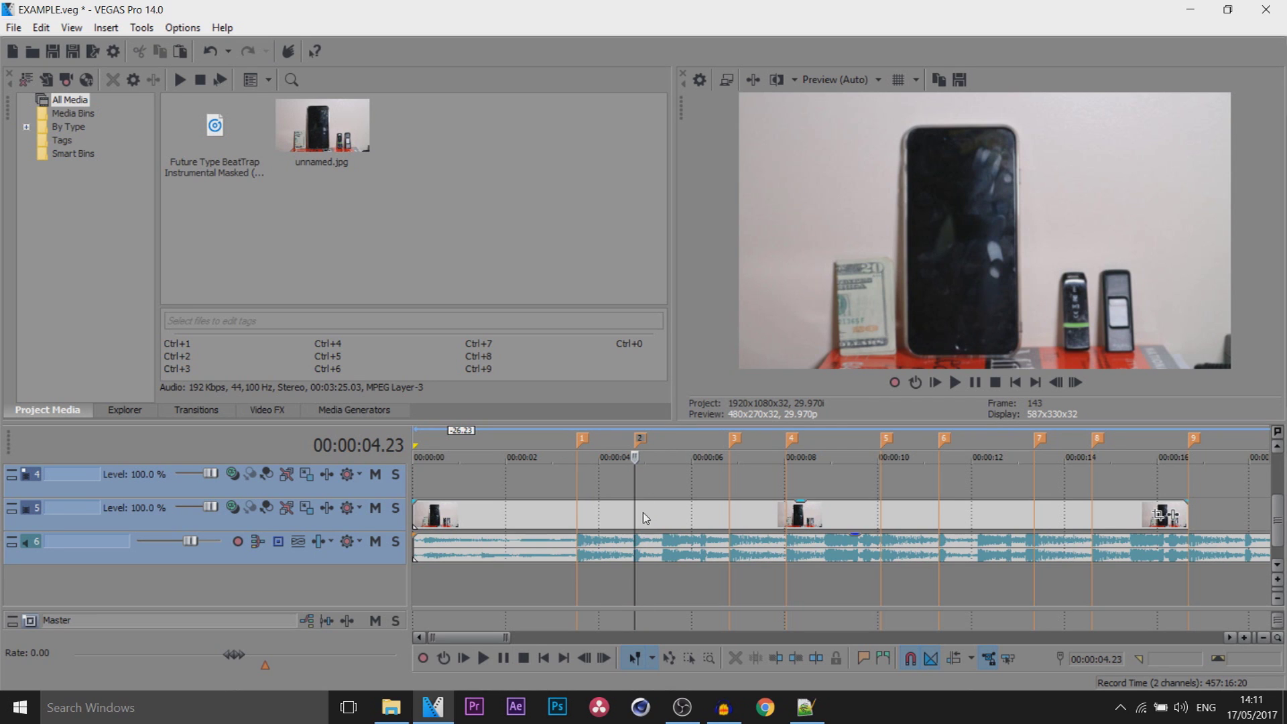
- Insert a trial marker ahead of marker 1, shift it earlier on the timeline and delete it
left_click(508, 484)
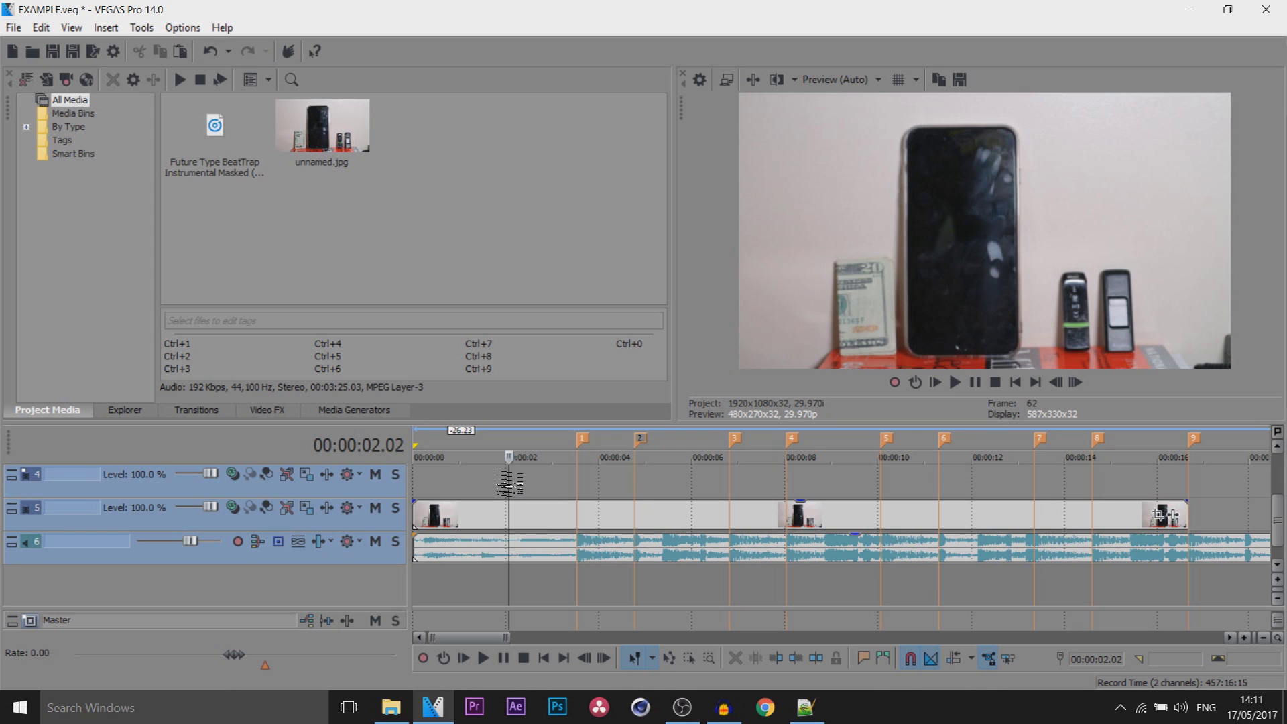
key("m")
key("Return")
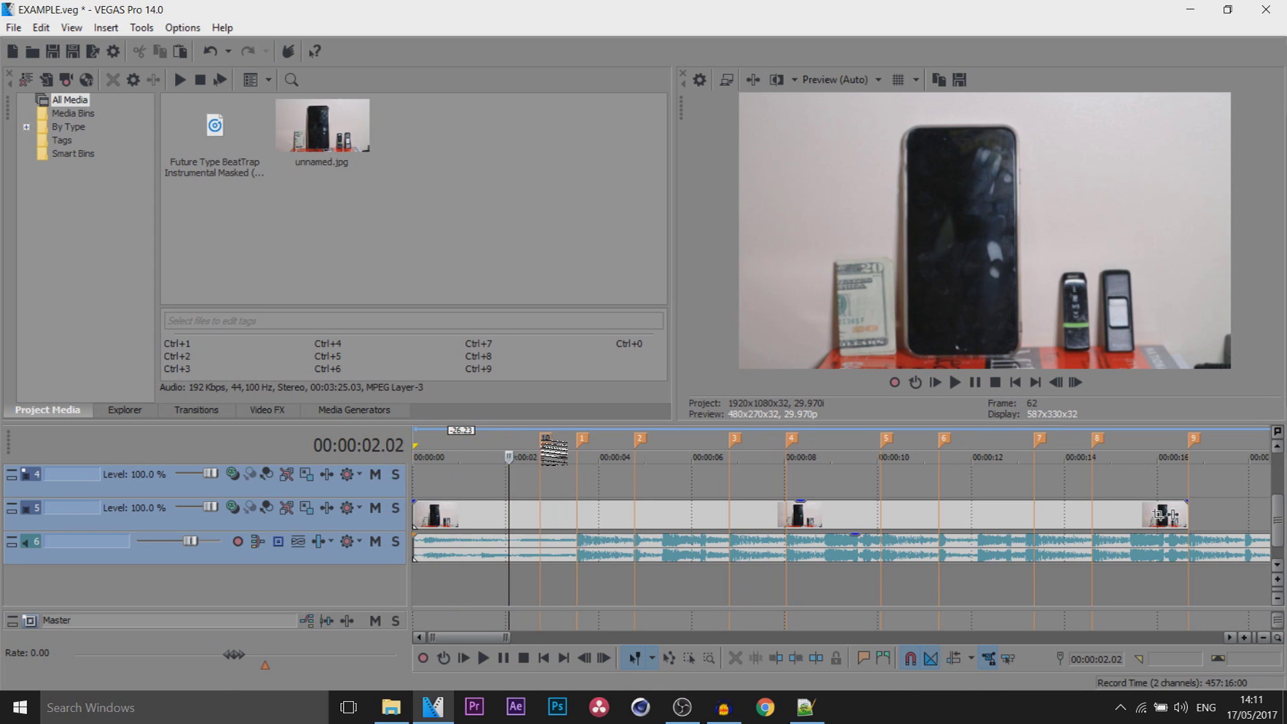
left_click_drag(518, 442, 479, 440)
right_click(482, 439)
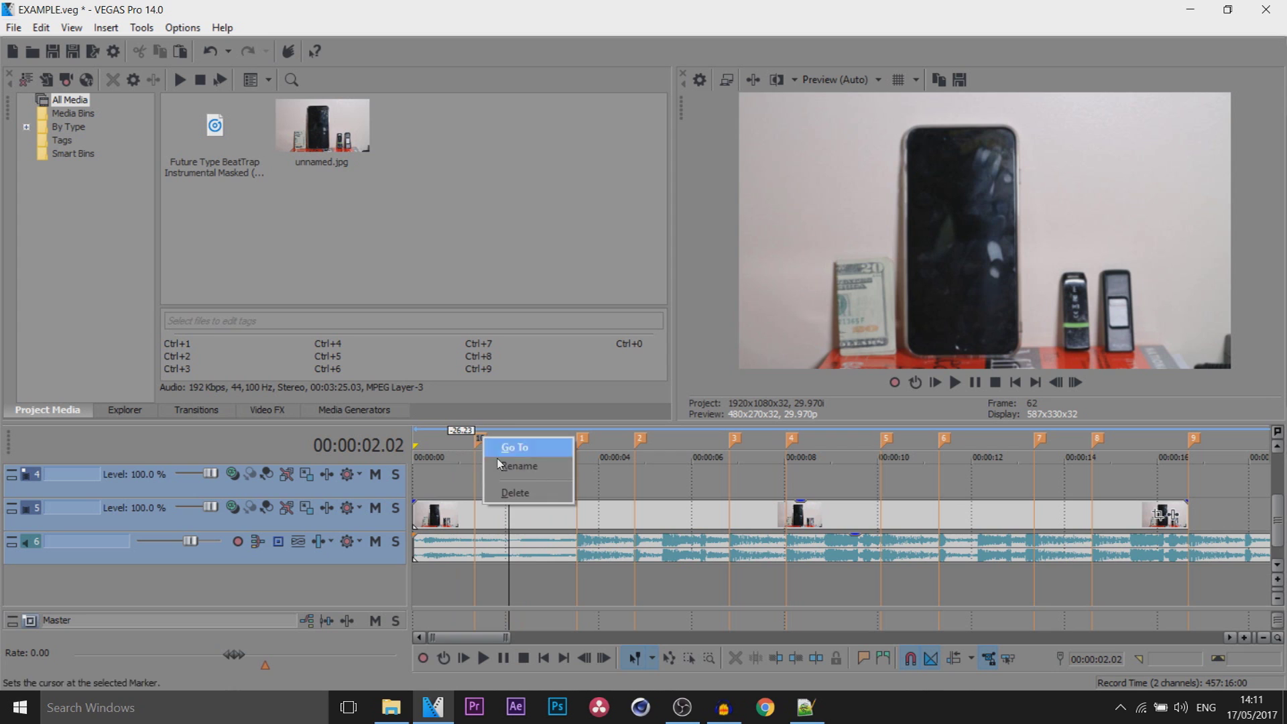
left_click(516, 493)
- Copy the photo event from track 5 to the start of the empty track 4 above it
left_click(578, 482)
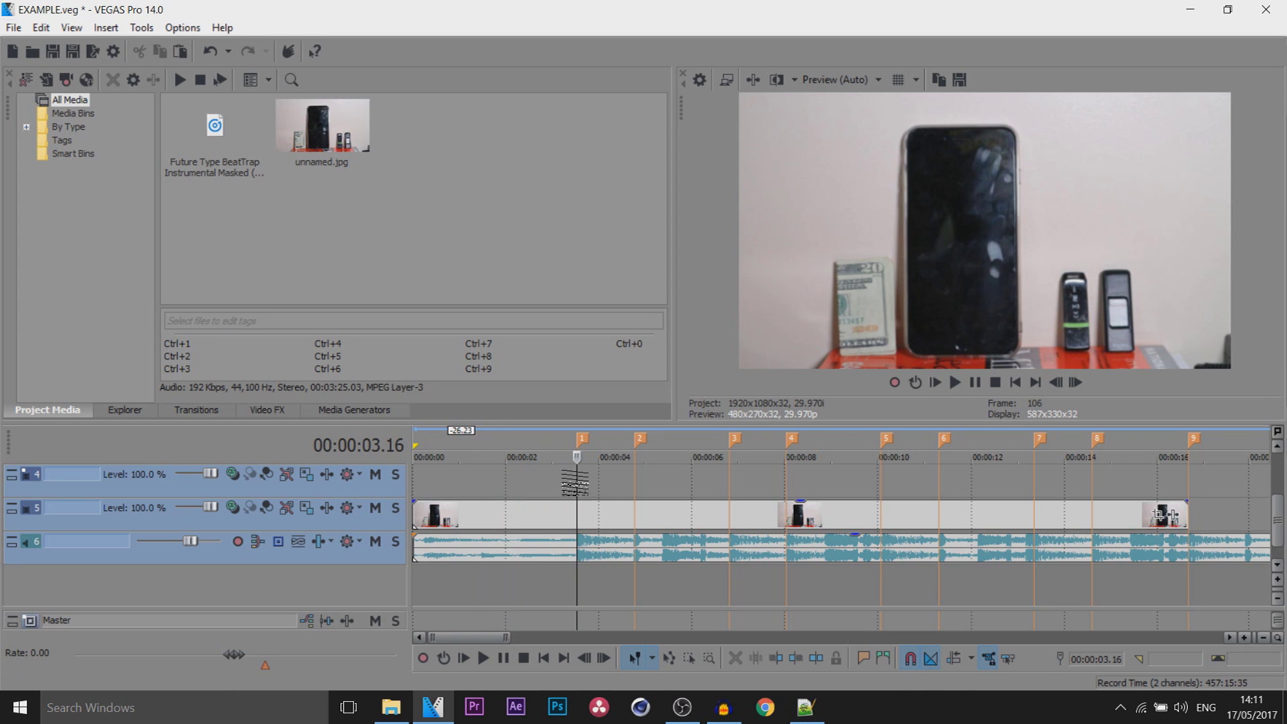
mouse_move(576, 477)
left_mouse_down()
mouse_move(628, 477)
mouse_move(574, 477)
left_mouse_up()
left_click(488, 519)
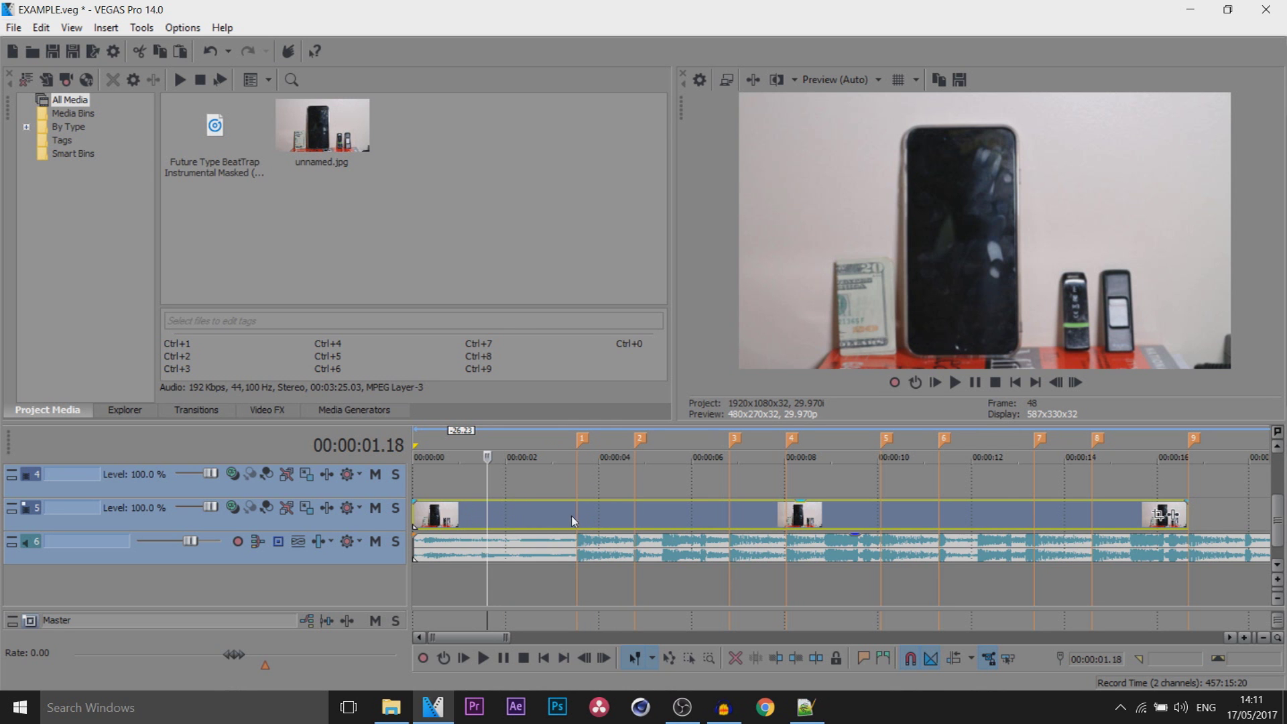
left_click(415, 483)
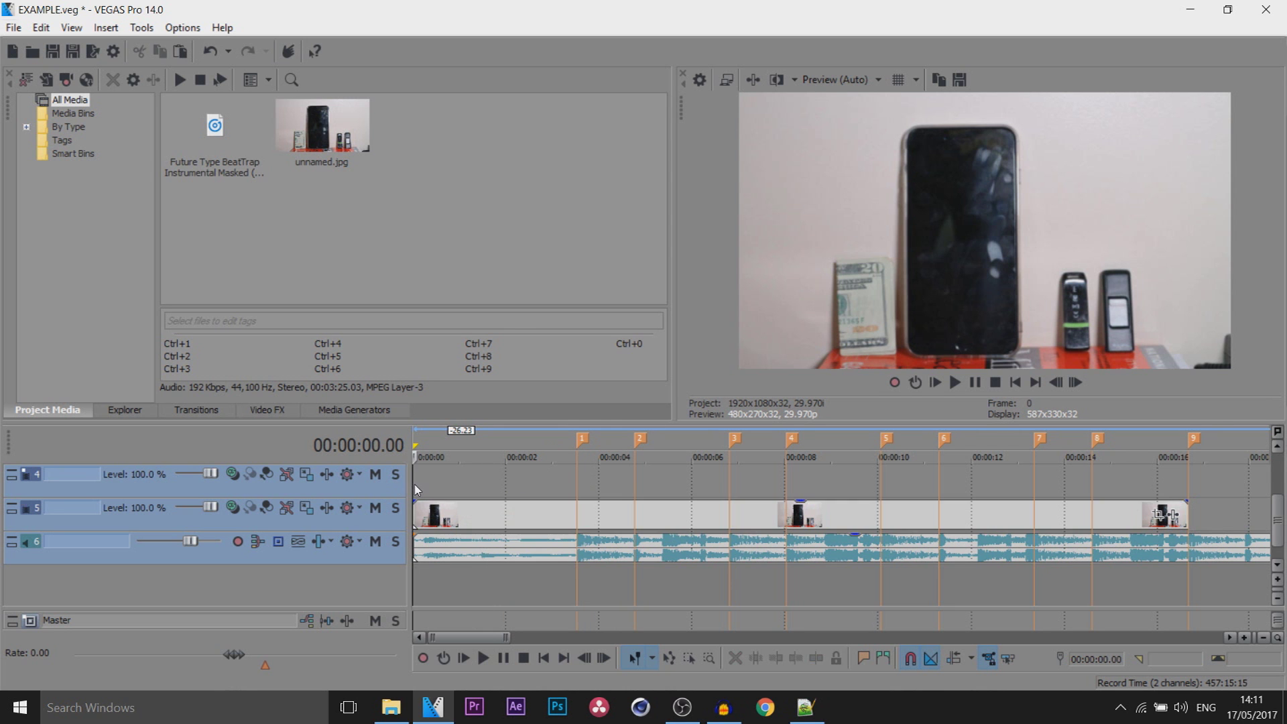
key("ctrl+v")
left_click(578, 480)
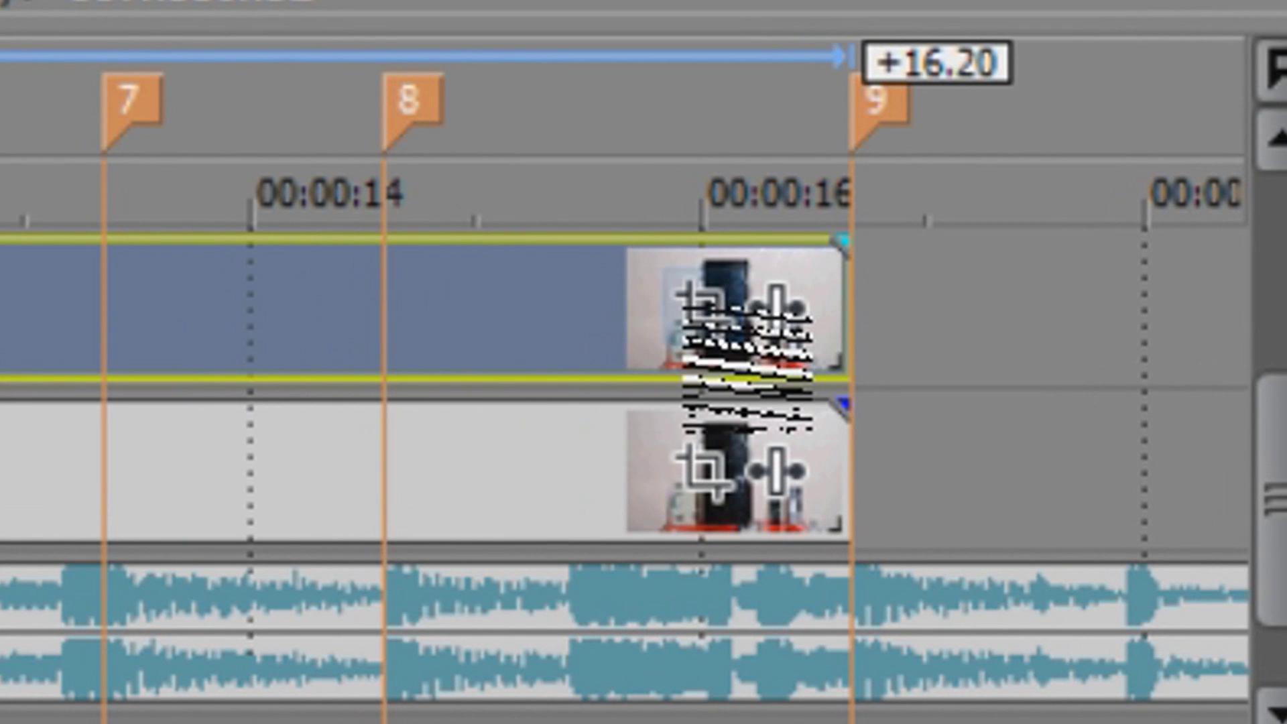
- Open Event Pan/Crop for the photo copy on track 4, turn off cursor sync and enable the mask
left_click(695, 309)
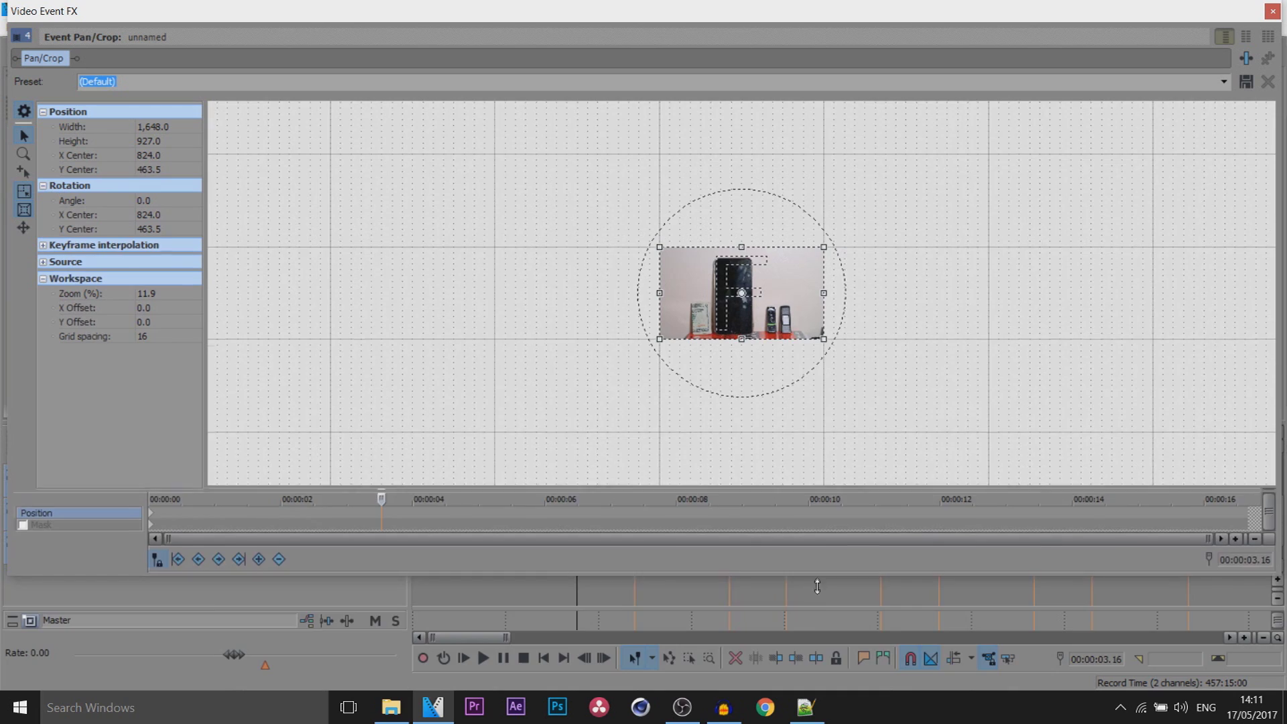
left_click_drag(817, 581, 817, 673)
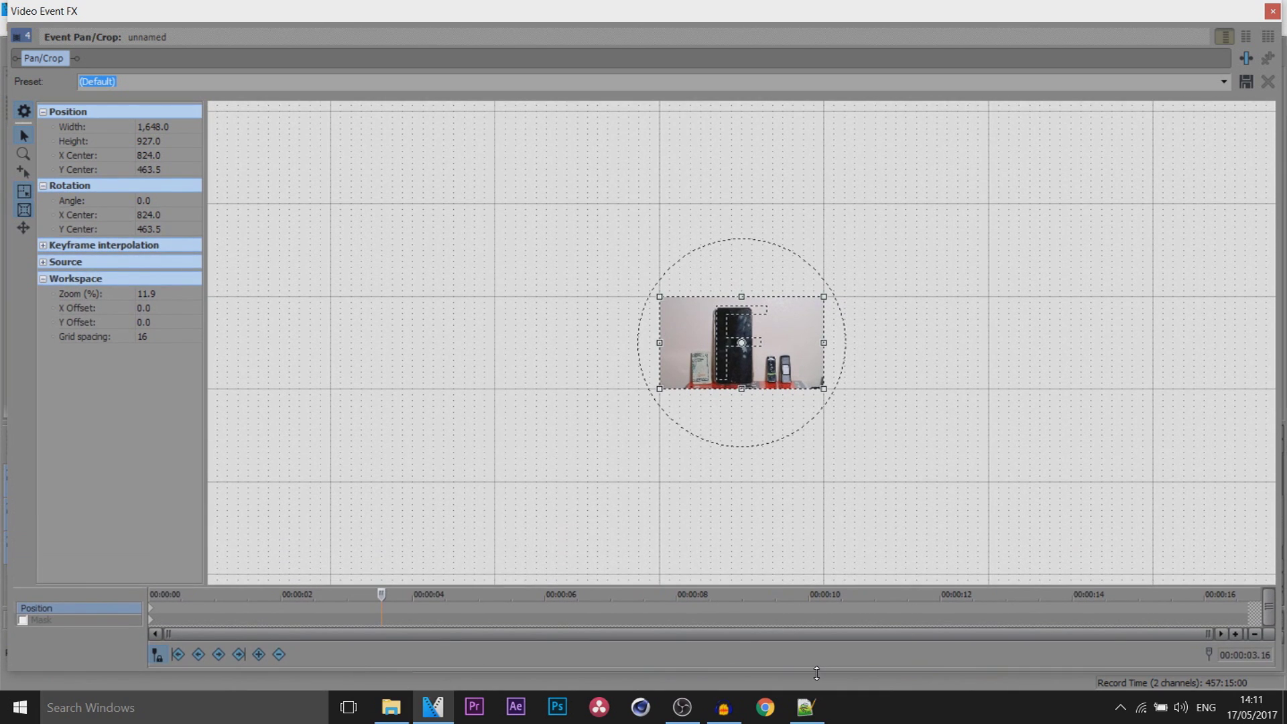
left_click(156, 654)
left_click(23, 620)
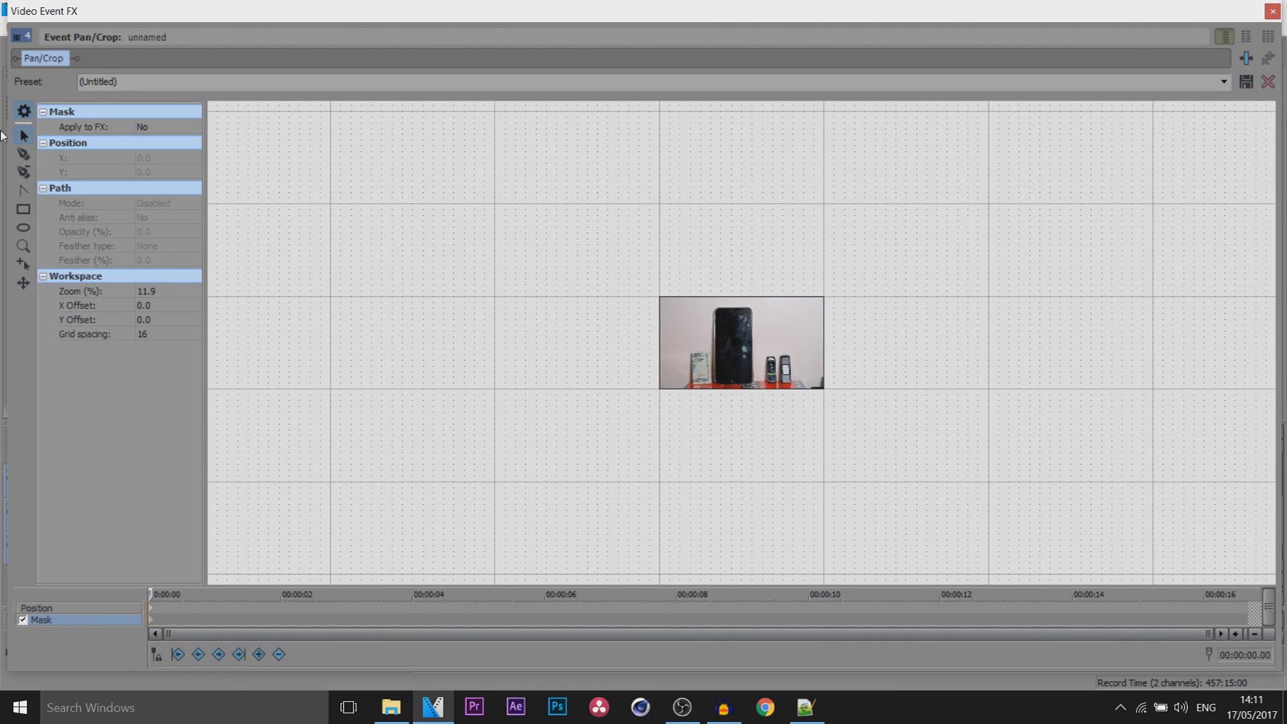
- Trace a closed mask path tightly around the SanDisk USB stick with the anchor creation tool
scroll(630, 405, "up", 8)
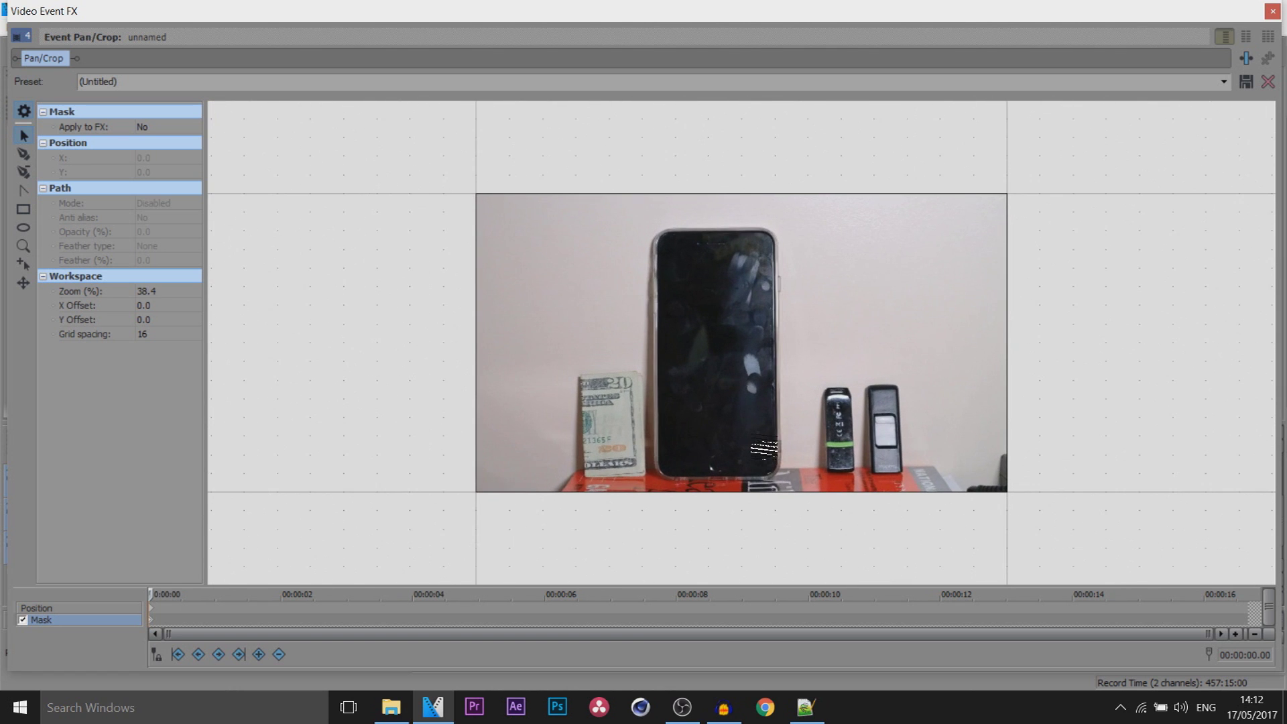
scroll(765, 448, "up", 3)
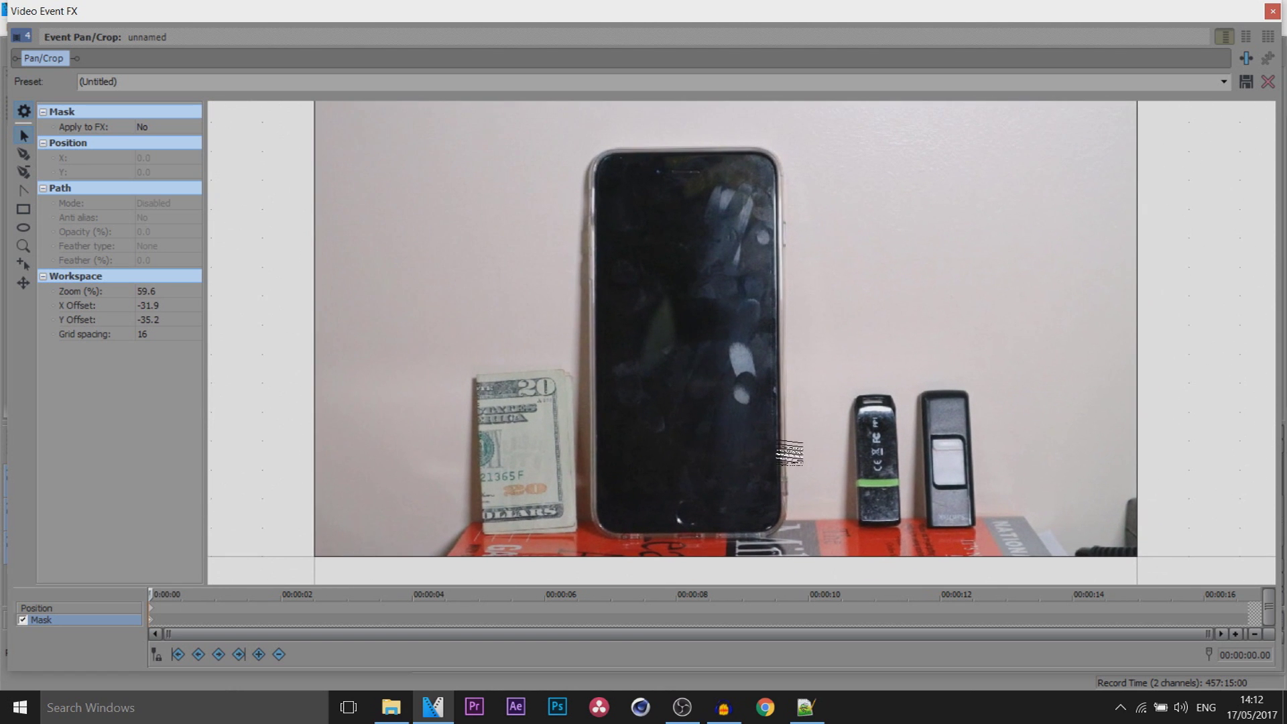
scroll(789, 453, "up", 1)
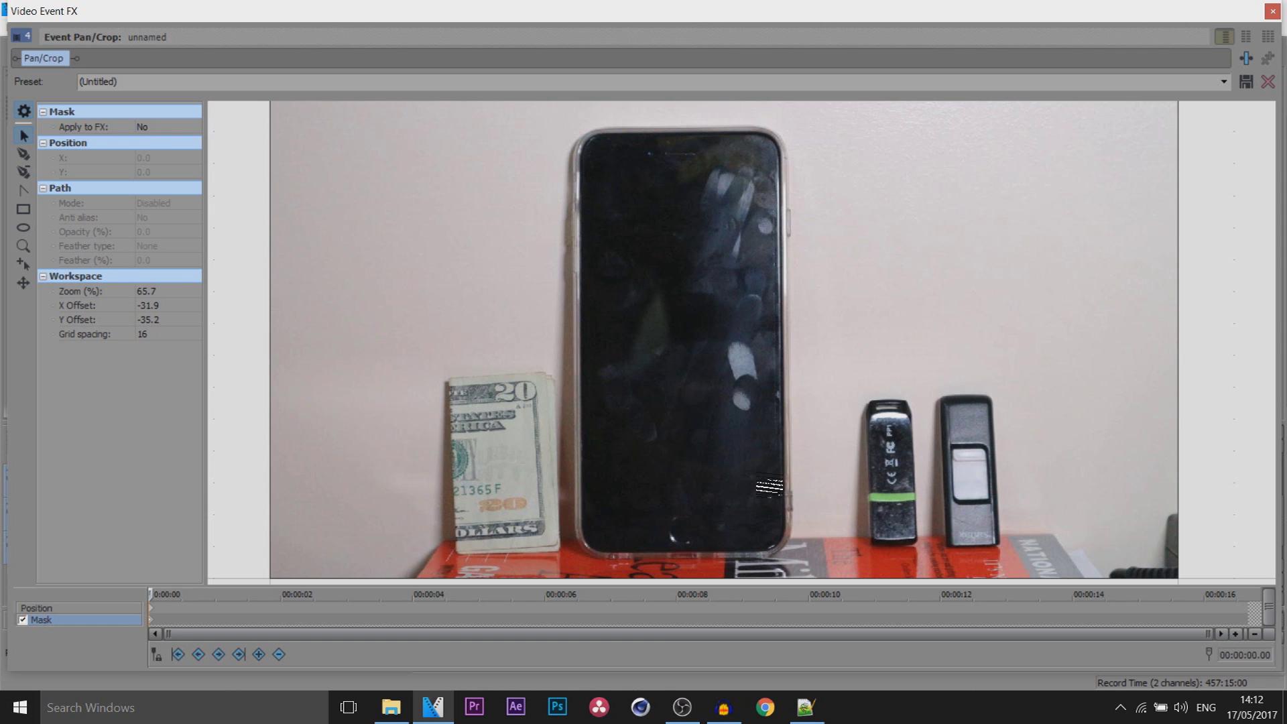
scroll(783, 373, "up", 6)
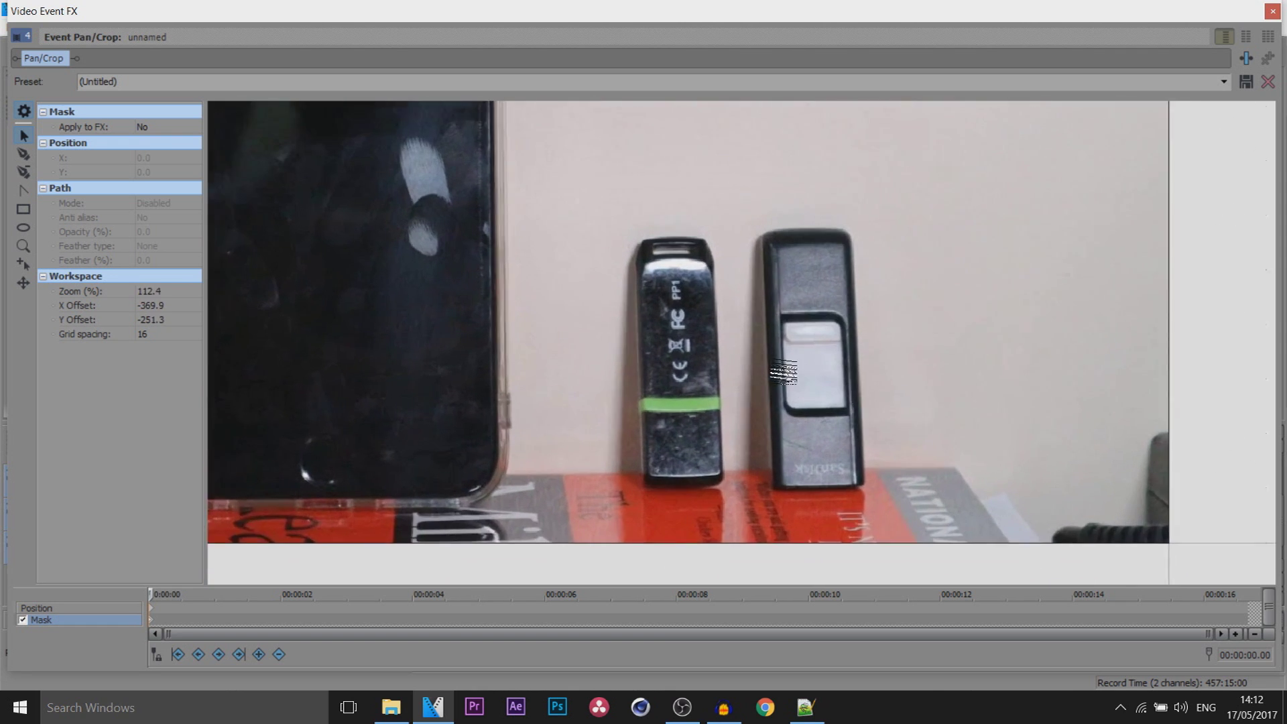
scroll(783, 373, "up", 4)
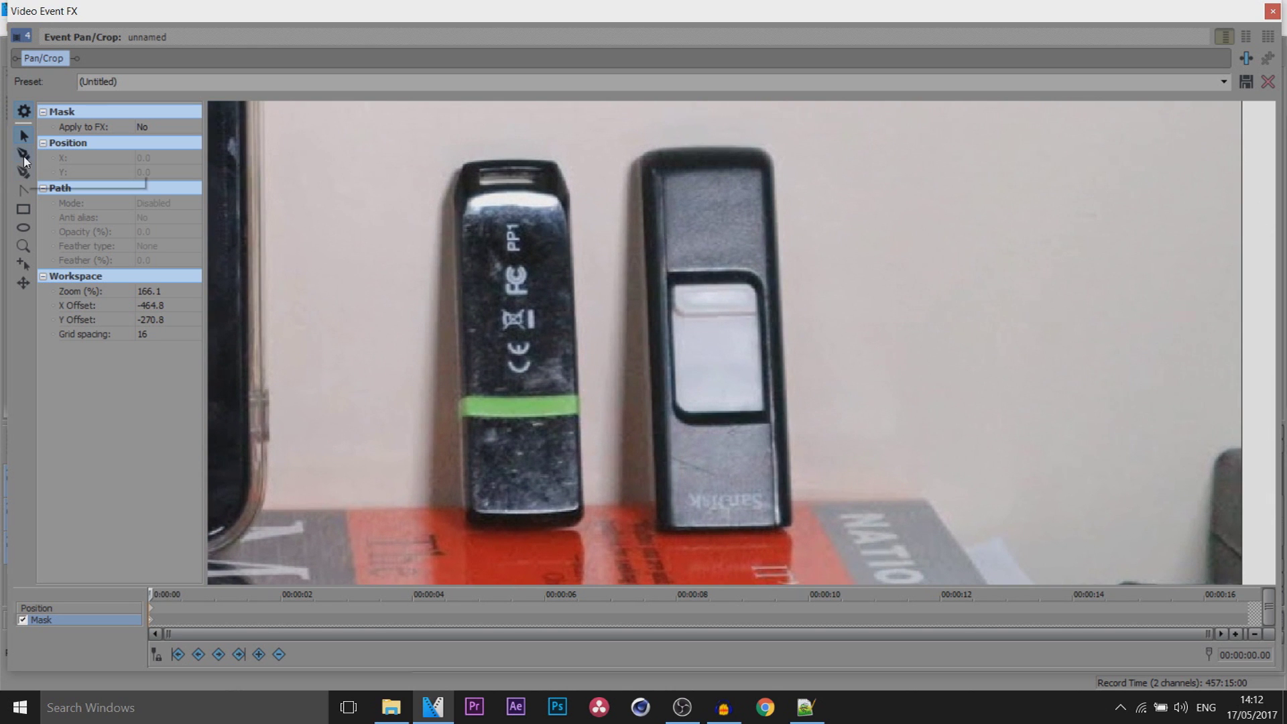
left_click(24, 158)
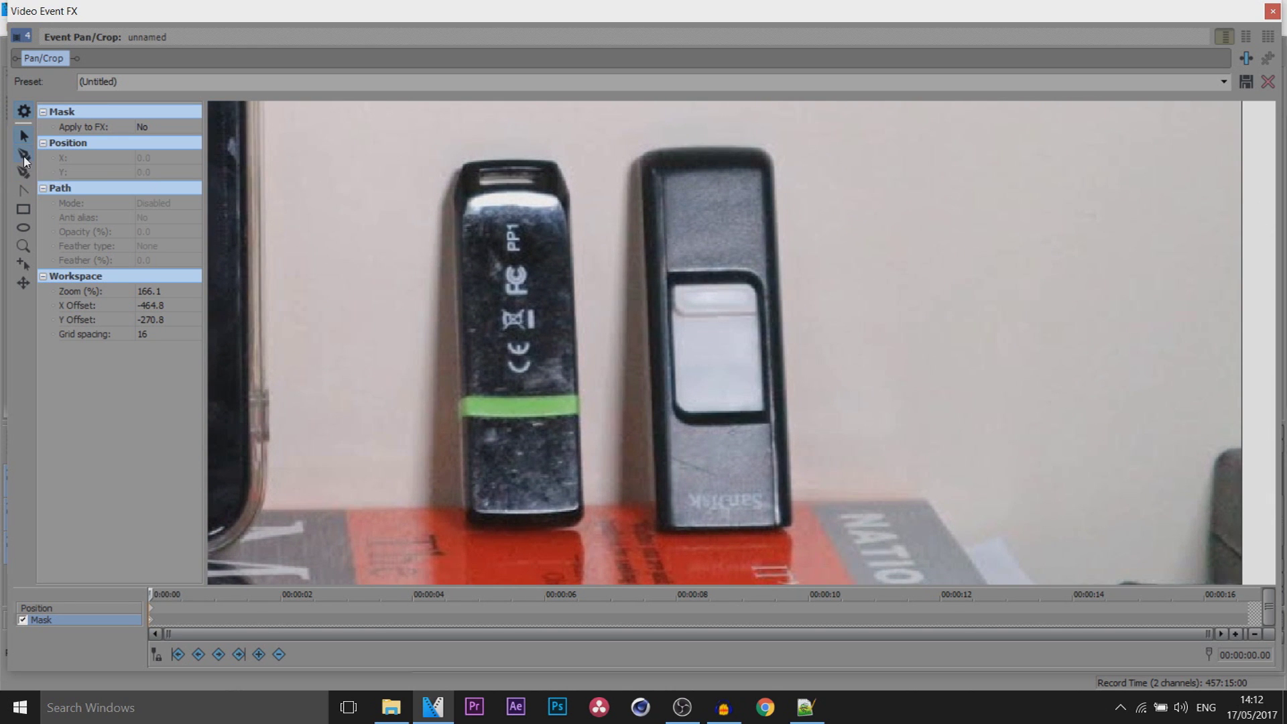
left_click(641, 169)
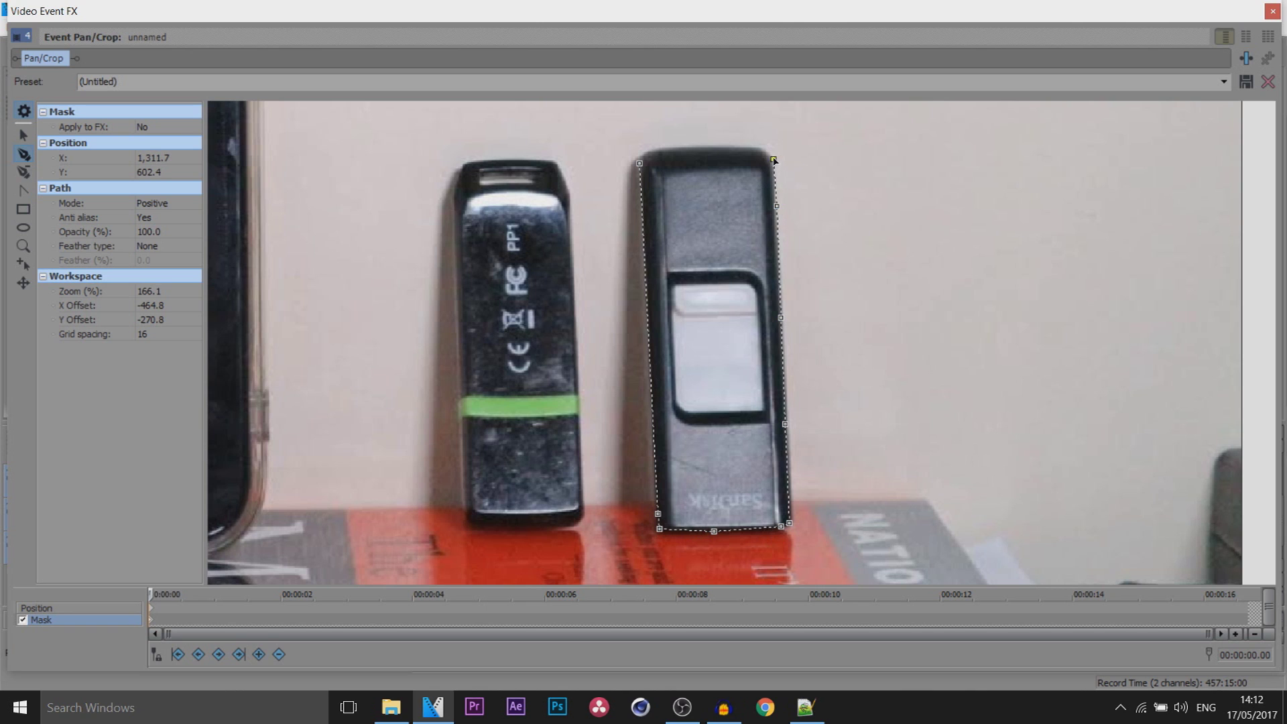
left_click(668, 151)
left_click(648, 155)
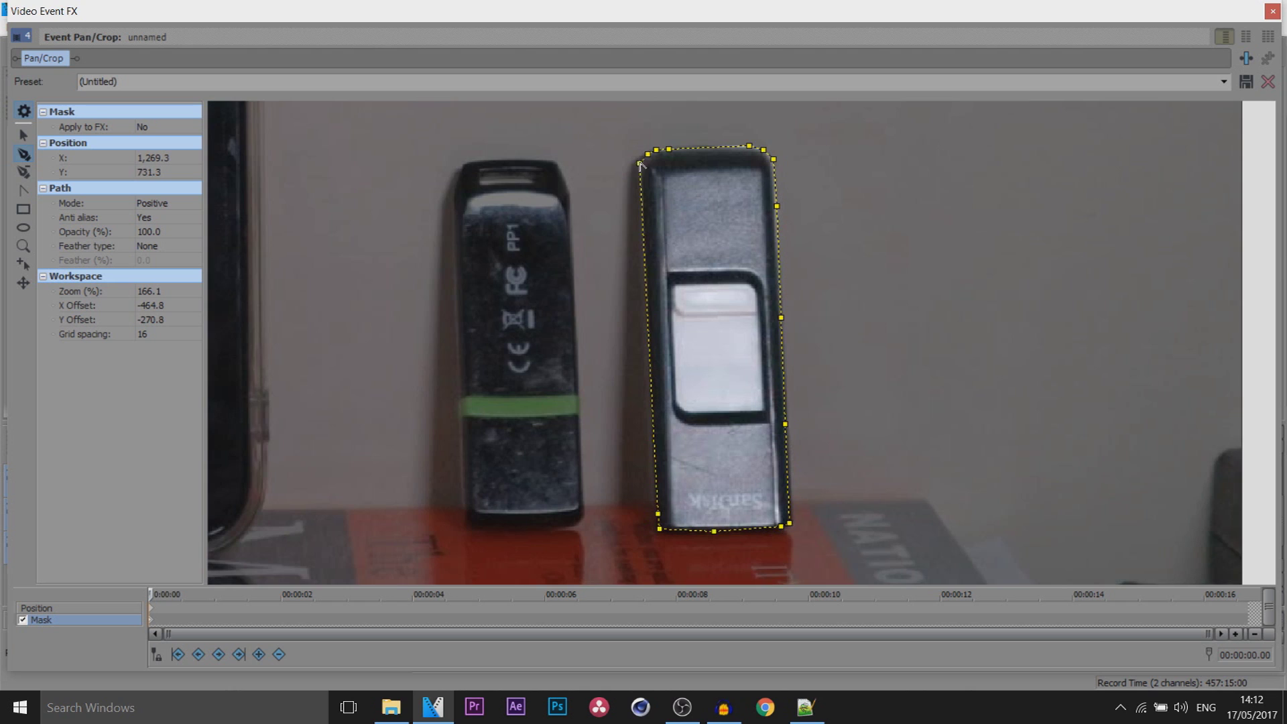
left_click(685, 232)
- Set the feather type of the USB stick's mask path to Both
left_click(767, 539)
left_click(154, 248)
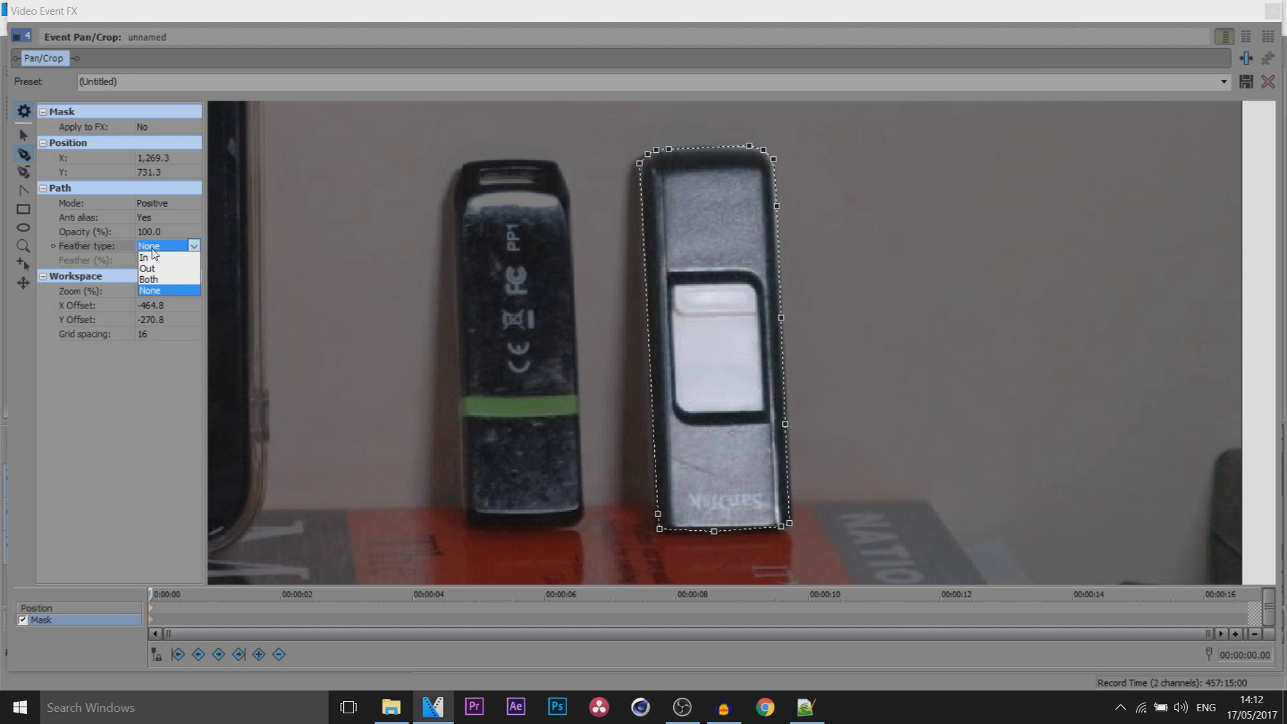
left_click(168, 279)
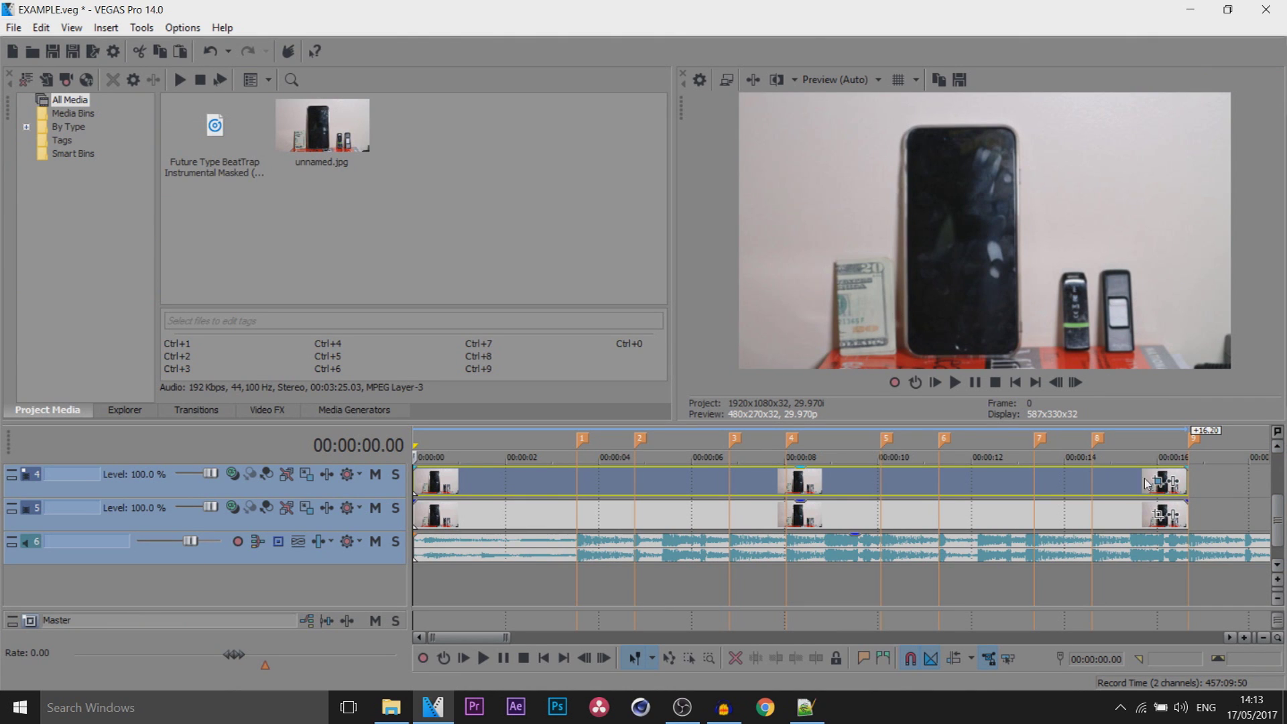
- Copy the masked photo event from track 4 to the start of tracks 3, 2 and 1
scroll(1280, 522, "up", 2)
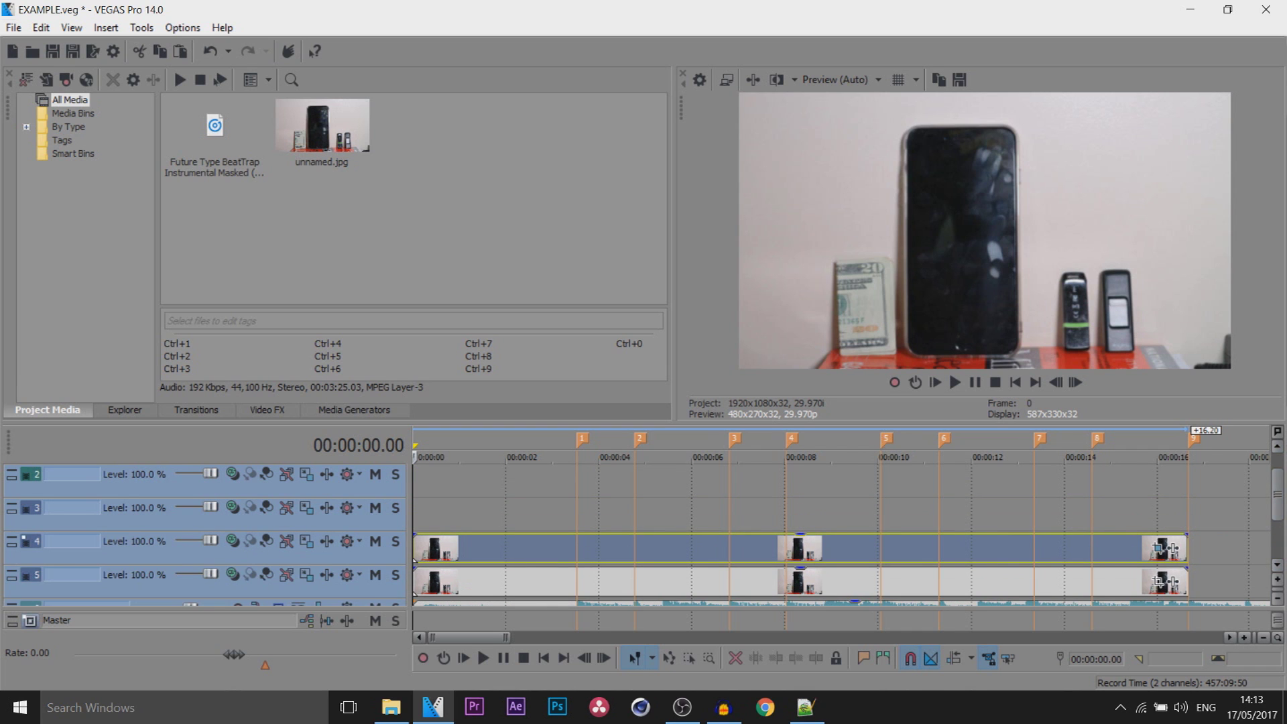
scroll(1283, 497, "up", 2)
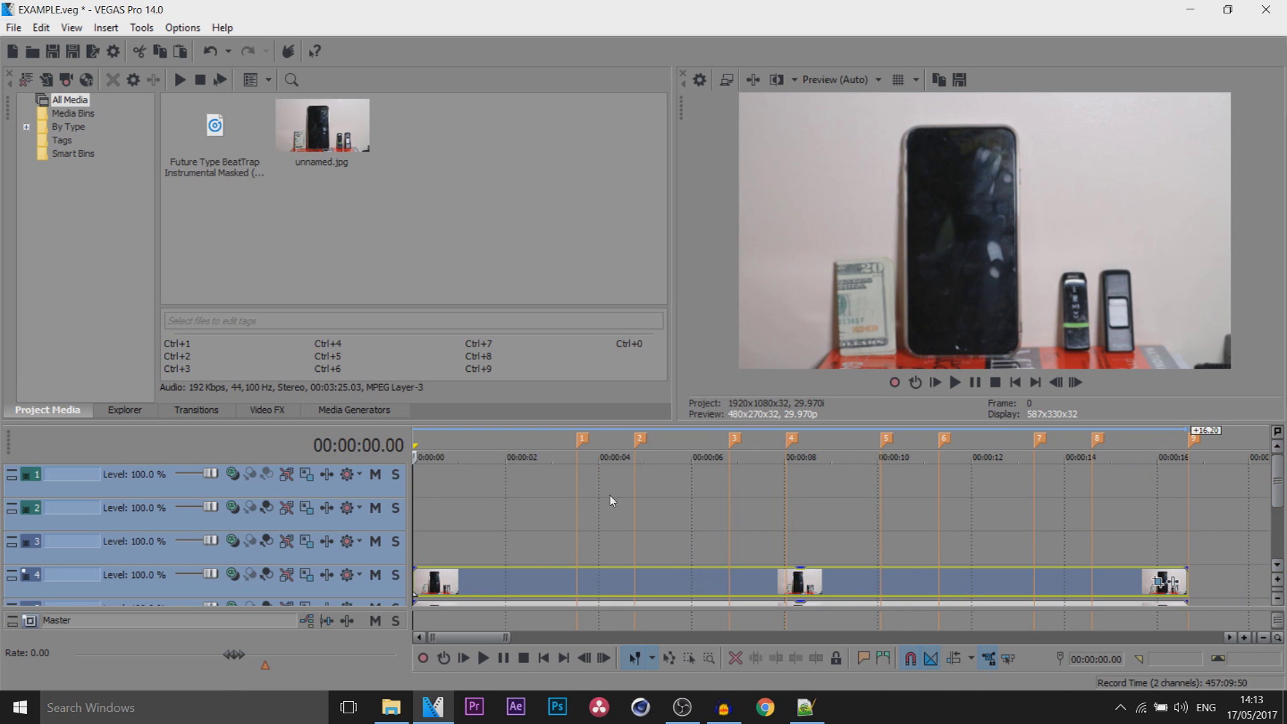
left_click(471, 578)
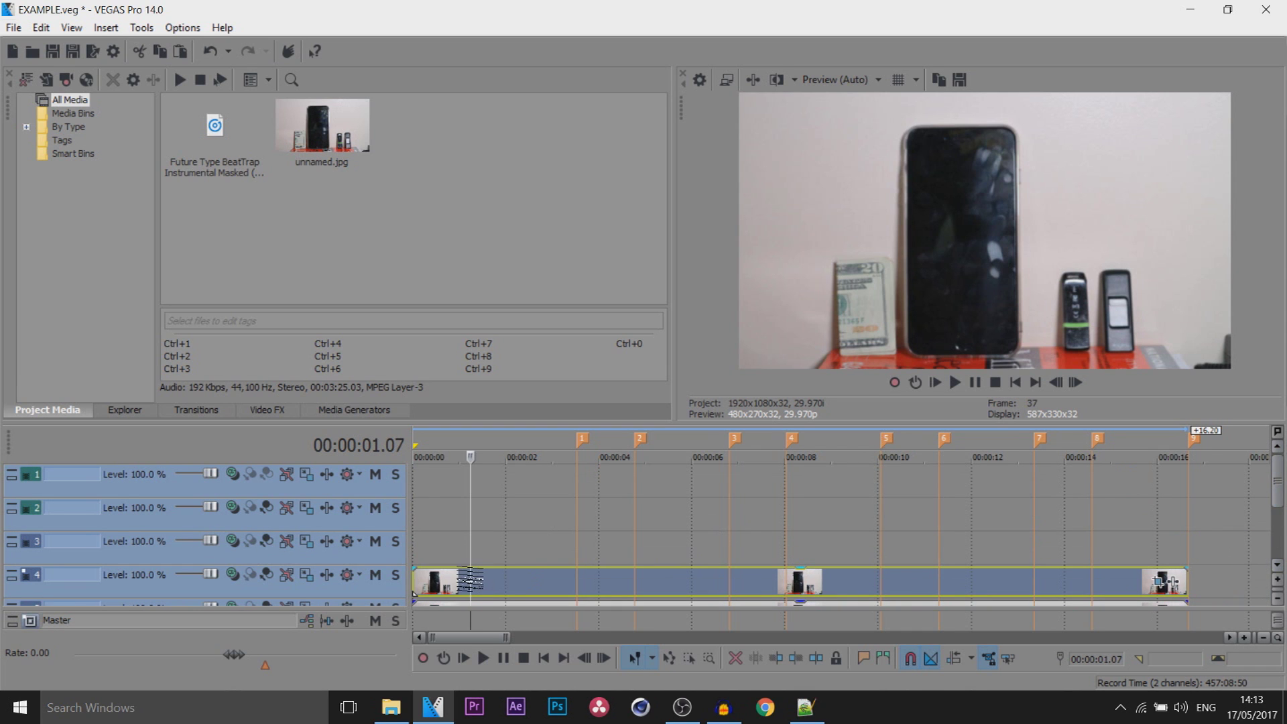
left_click(416, 544)
key("ctrl+v")
left_click(417, 517)
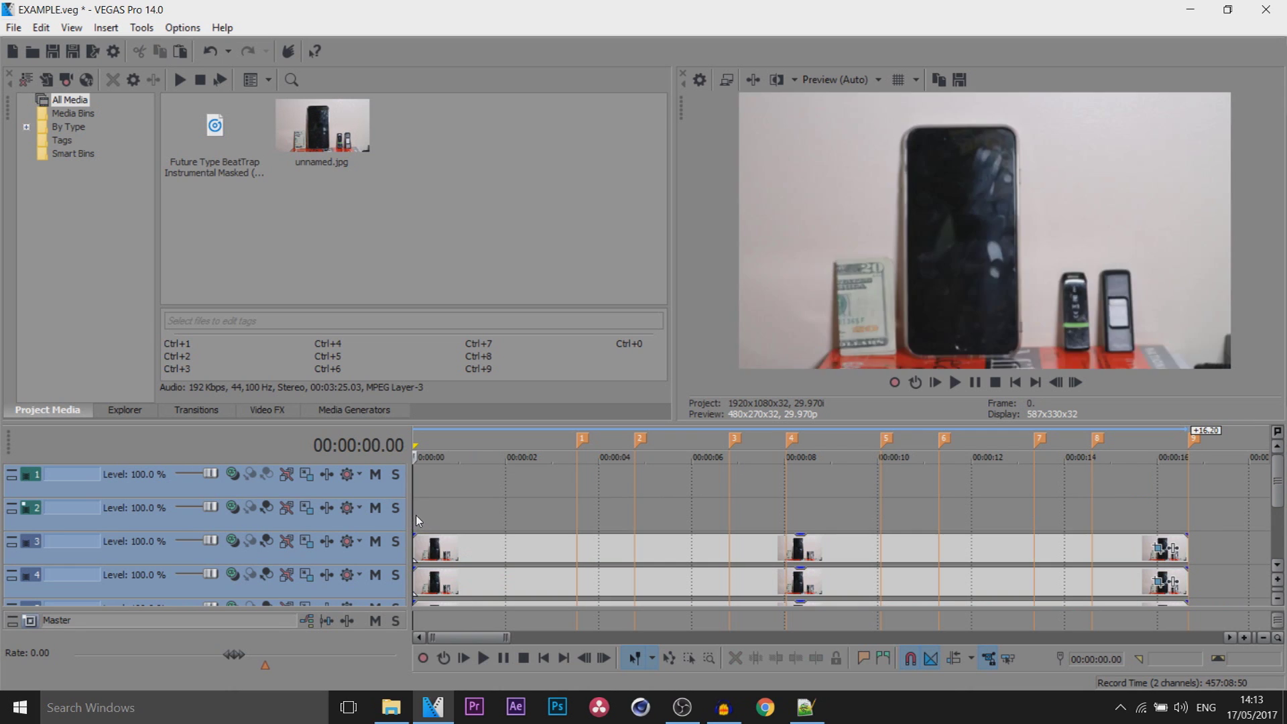
key("ctrl+v")
left_click(416, 485)
key("ctrl+v")
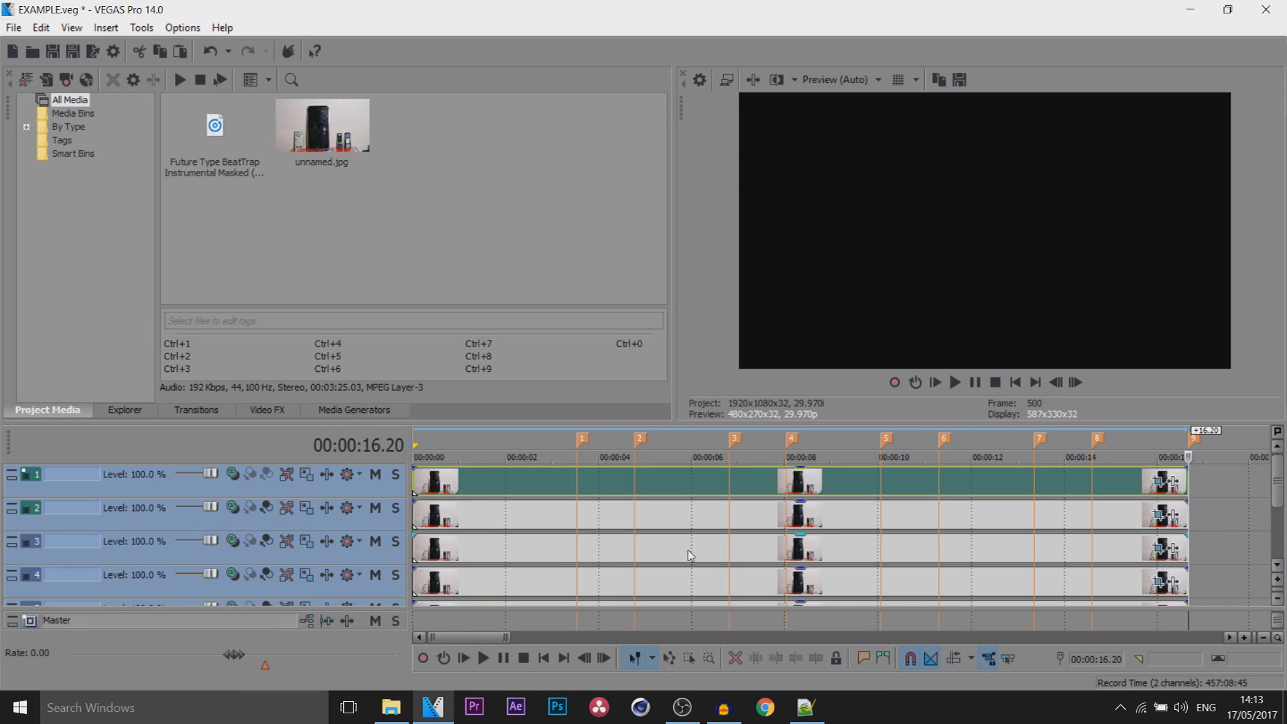
- Review the stacked masked photo events by selecting those on tracks 4, 3, 2 and 1 one after another
scroll(1211, 501, "down", 1)
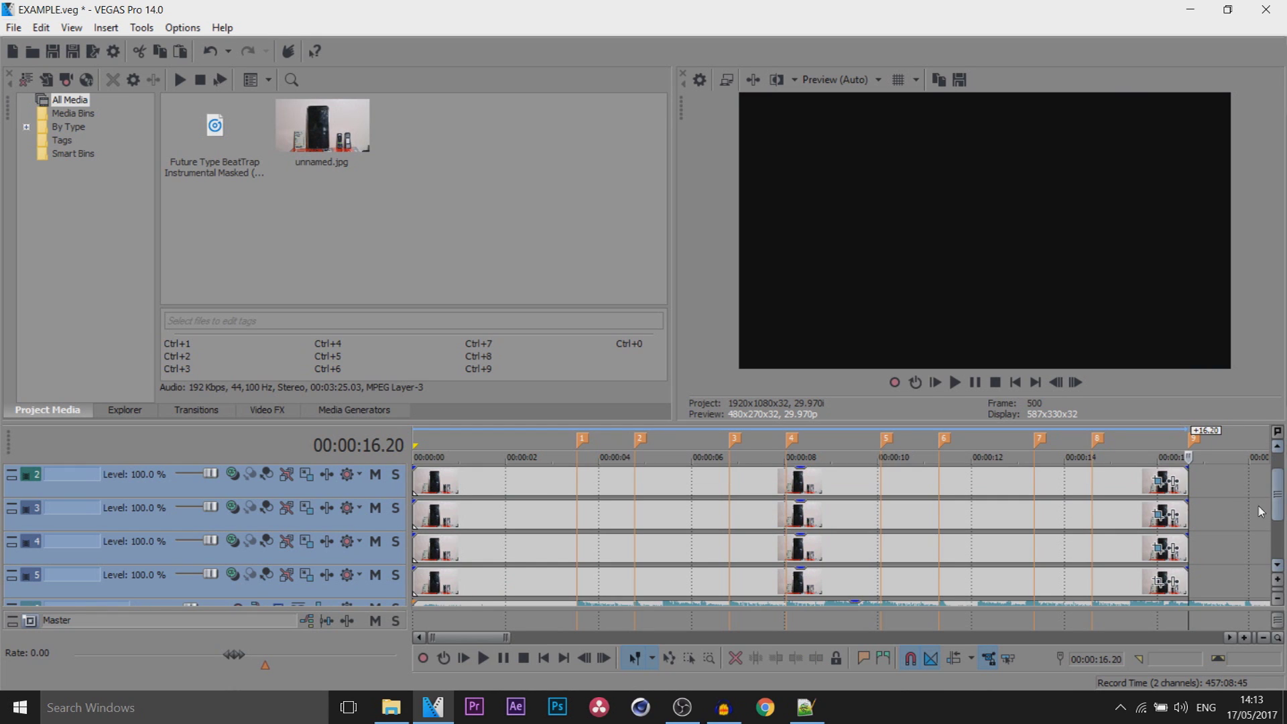
left_click(764, 547)
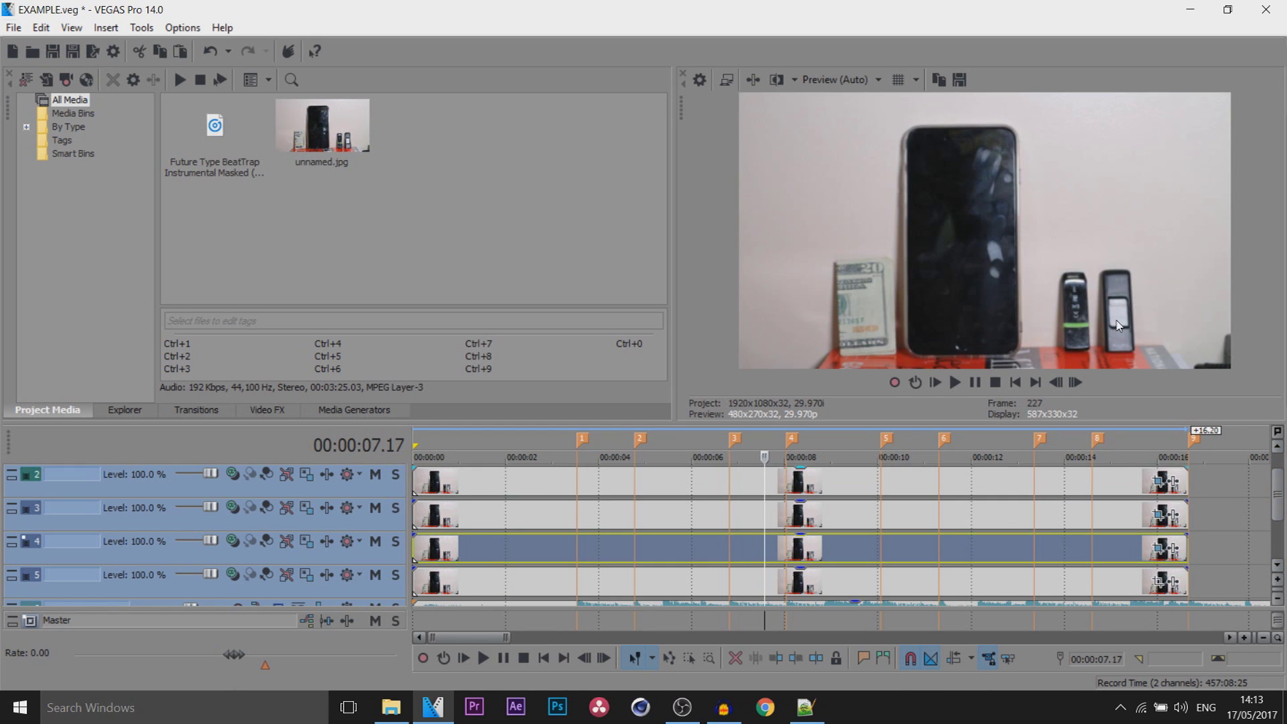
left_click(799, 514)
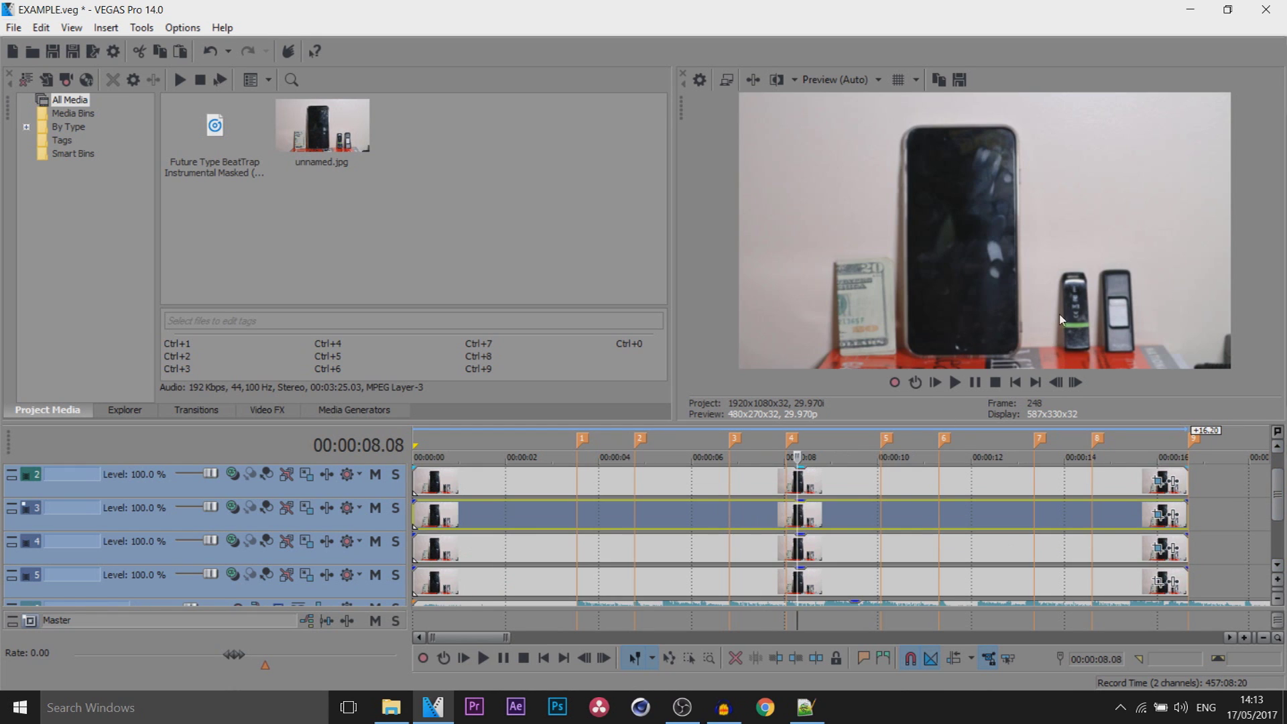
left_click(814, 479)
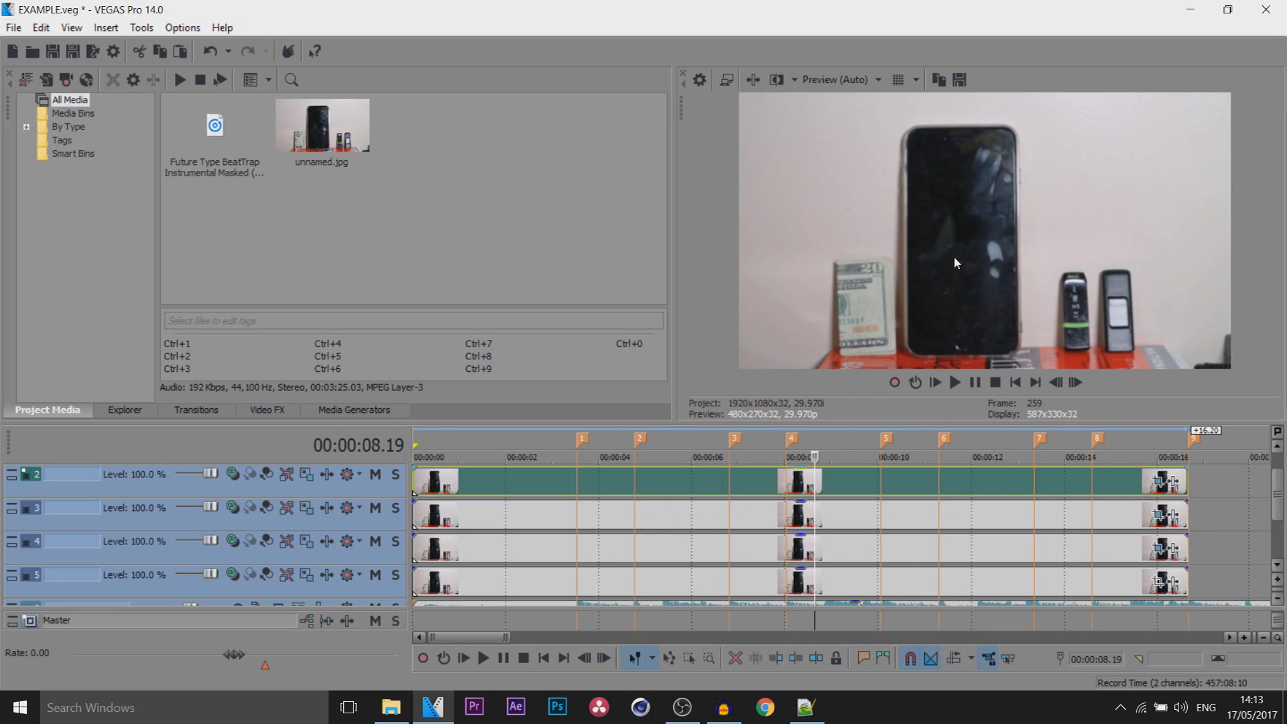
left_click_drag(1279, 489, 1283, 472)
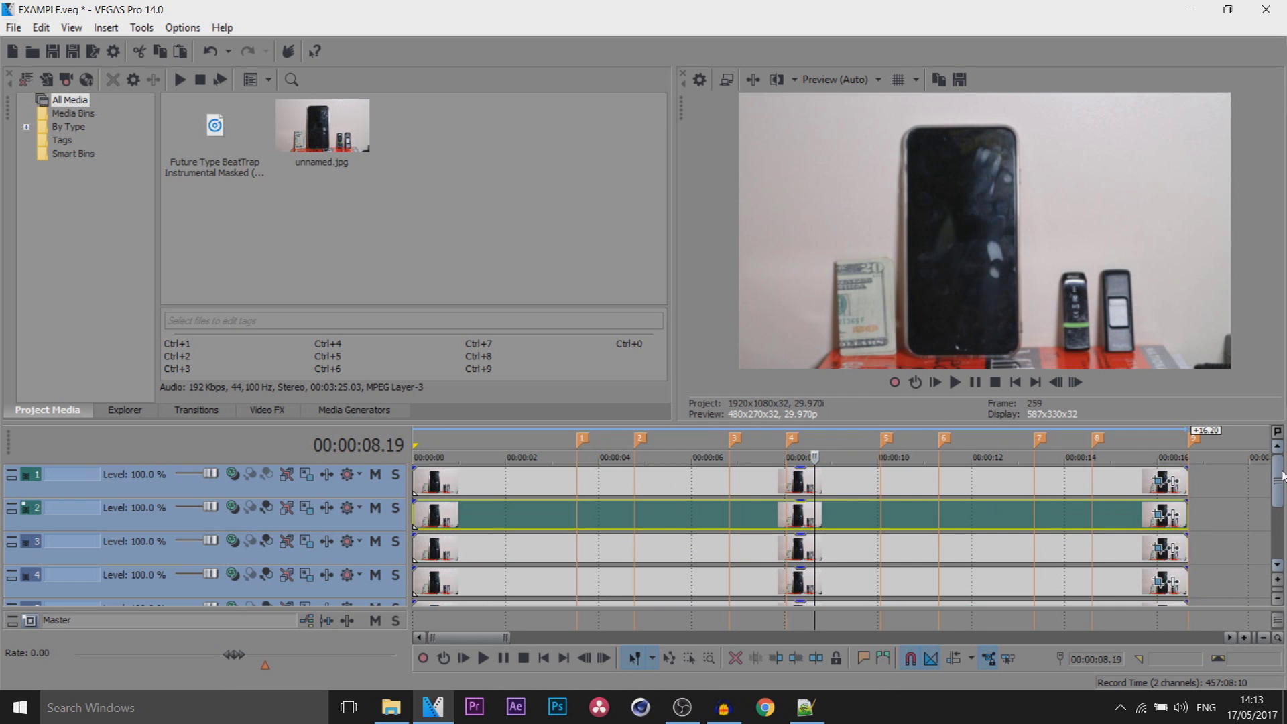
left_click(796, 481)
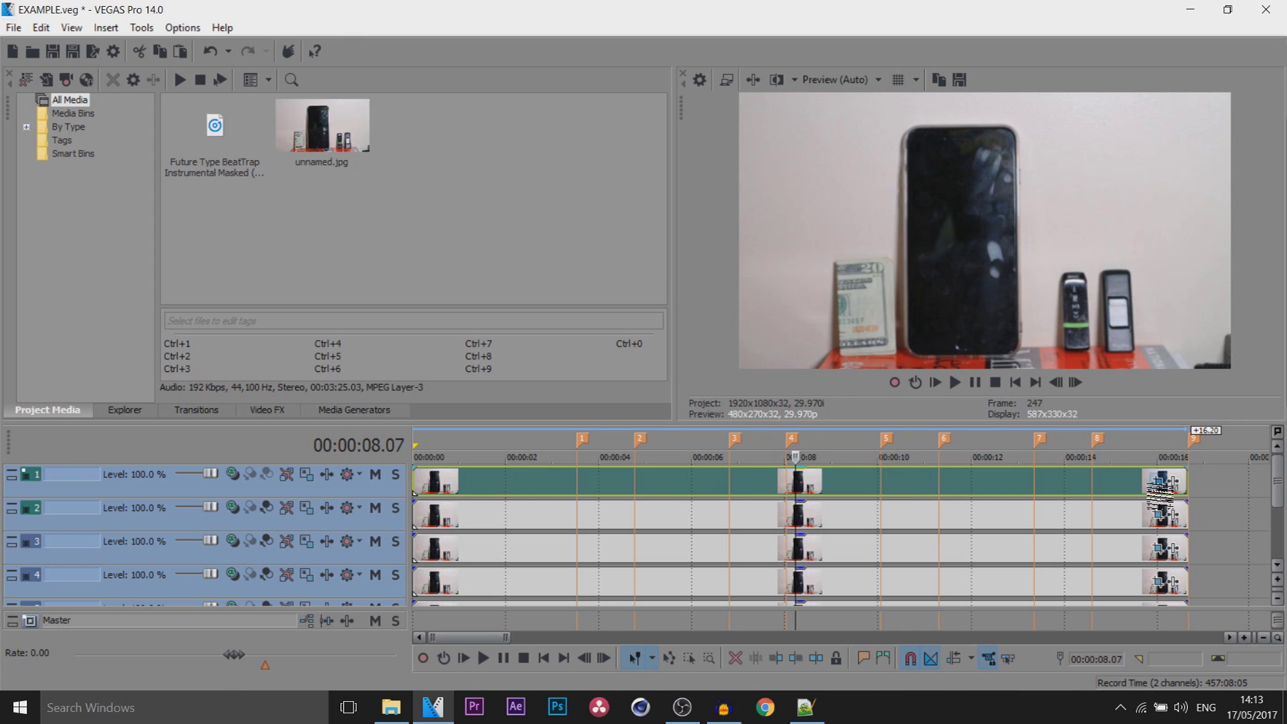
- Inspect the mask of each photo event on tracks 1 to 4 in Event Pan/Crop, closing the window when done
left_click(1159, 480)
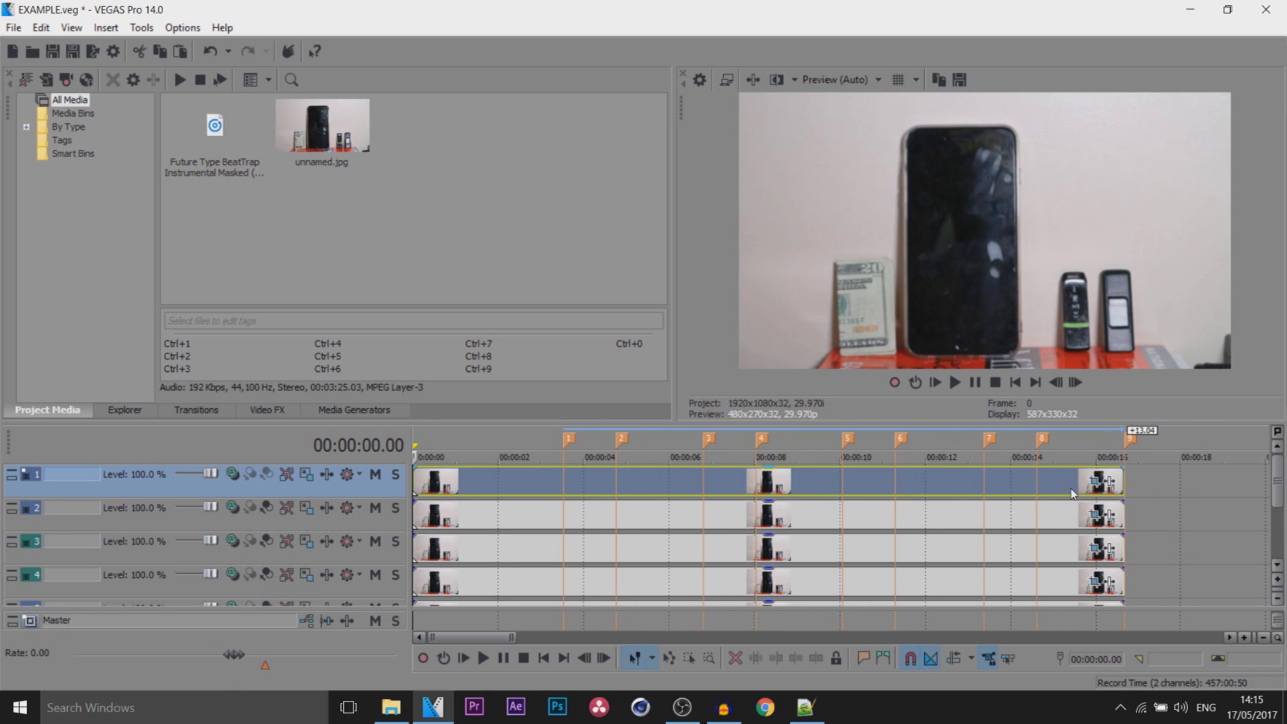
left_click(1096, 481)
left_click(1097, 511)
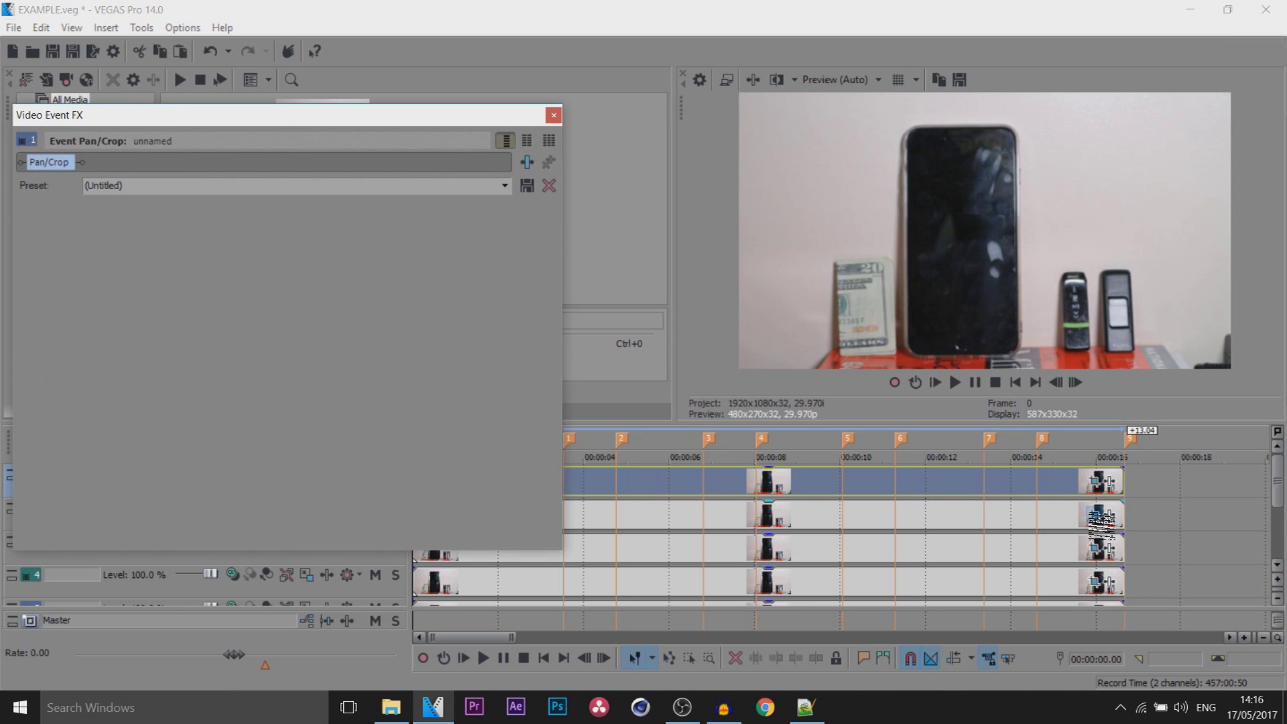
left_click(1100, 549)
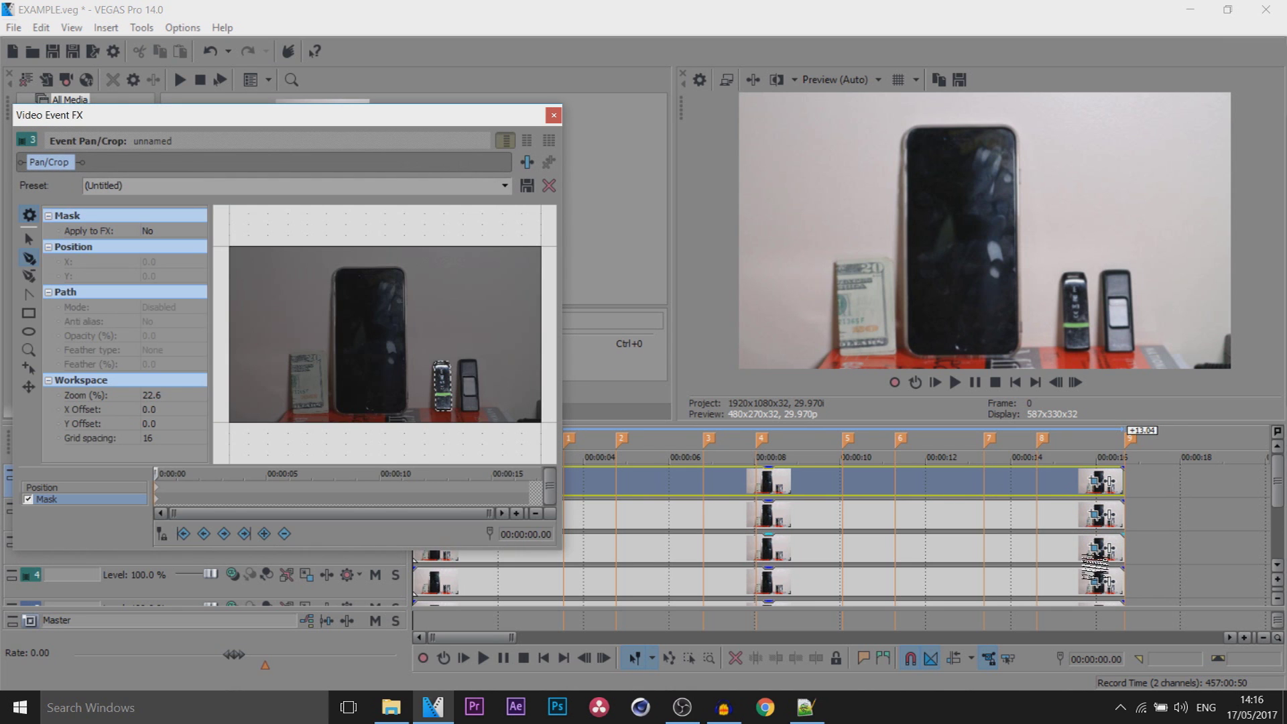
left_click(1100, 582)
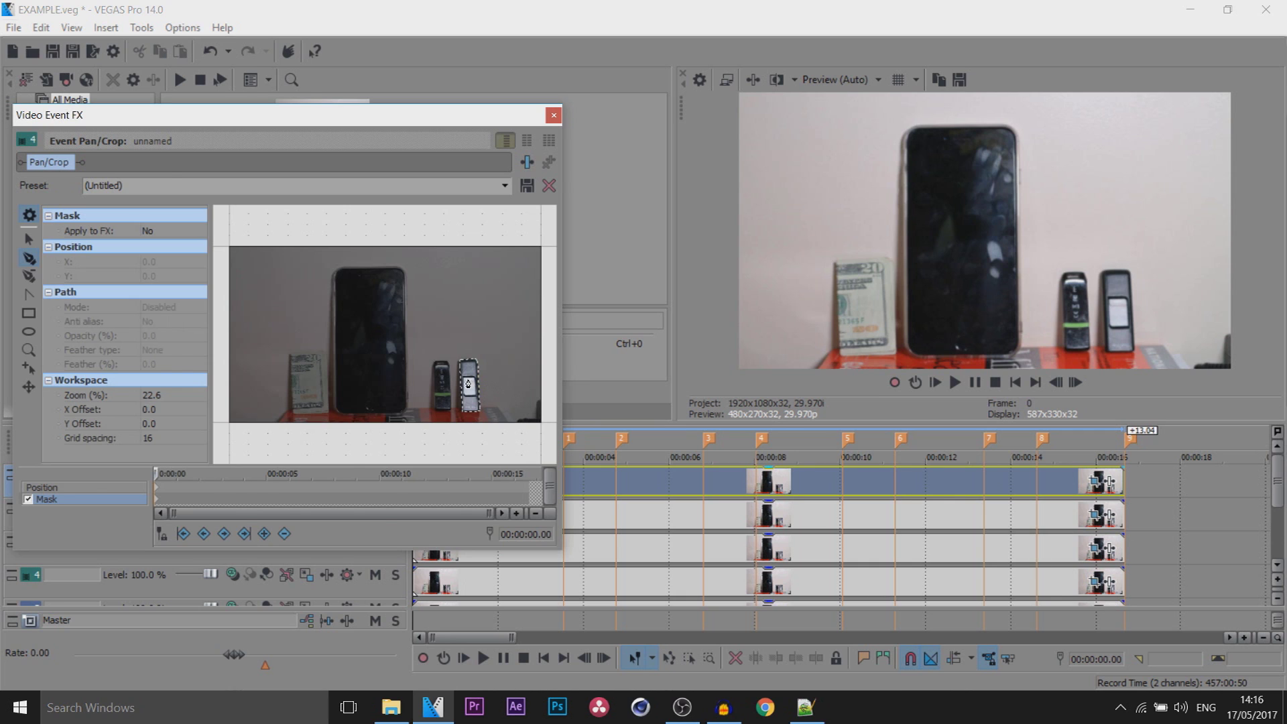
left_click(554, 115)
- Split the photo events on tracks 1 to 4 at marker 1
left_click(562, 491)
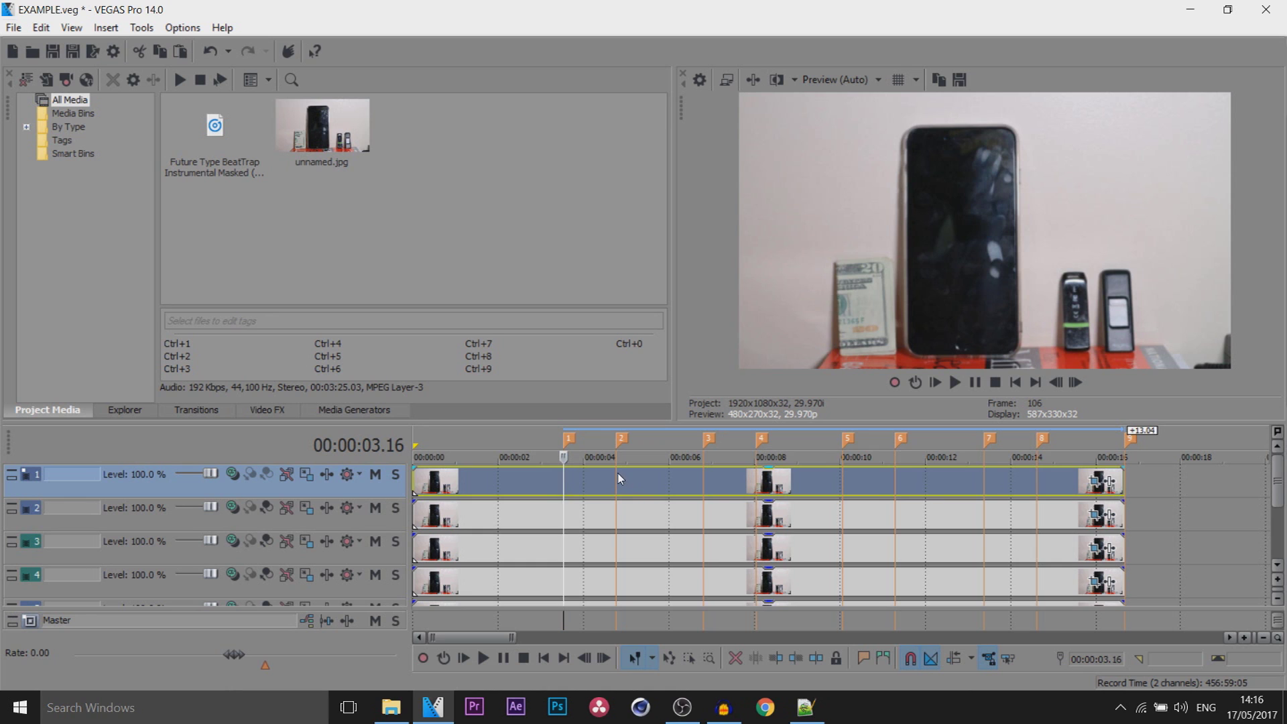
key("s")
left_click(565, 517)
key("s")
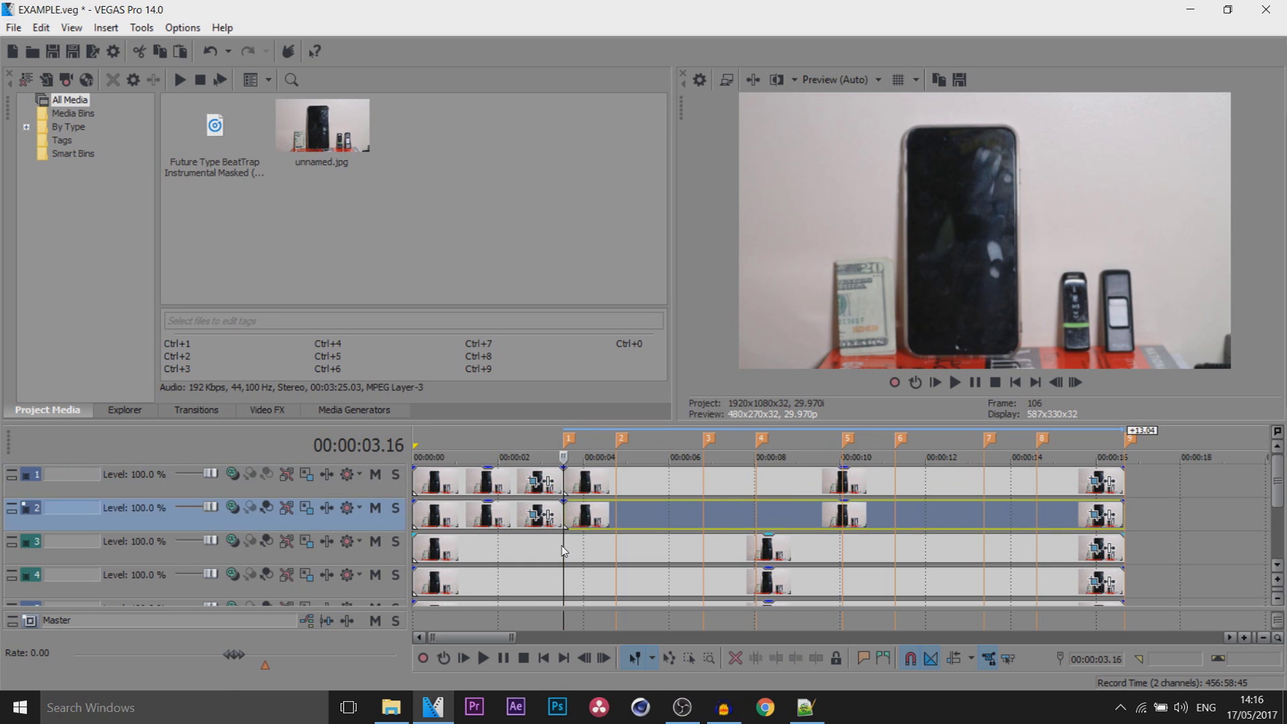
left_click(566, 550)
key("s")
left_click(567, 584)
key("s")
- Split the photo events on tracks 1 to 4 at marker 2
left_click(616, 575)
key("s")
left_click(621, 548)
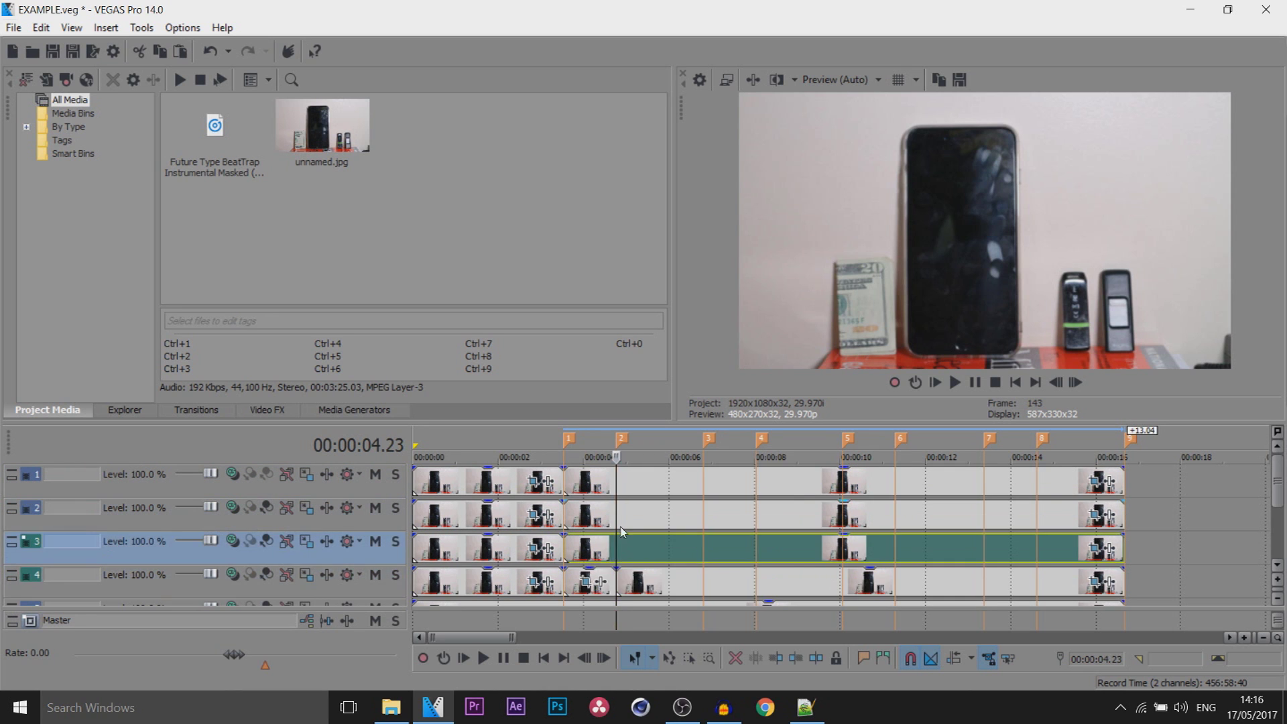
key("s")
left_click(621, 515)
key("s")
left_click(620, 482)
key("s")
- Split the photo events on tracks 1 to 4 at marker 3
left_click(702, 488)
key("s")
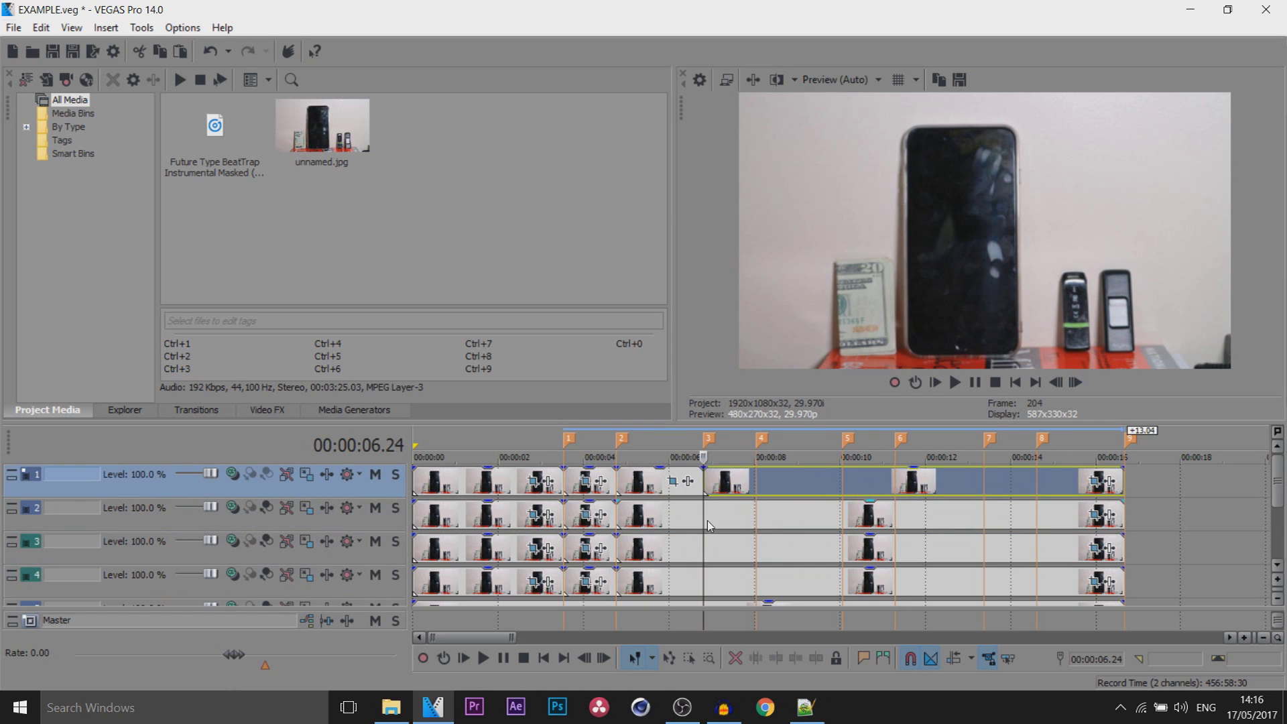
left_click(706, 518)
key("s")
left_click(704, 549)
key("s")
left_click(703, 582)
key("s")
- Split the photo events on tracks 1 to 4 at marker 4
left_click(755, 586)
key("s")
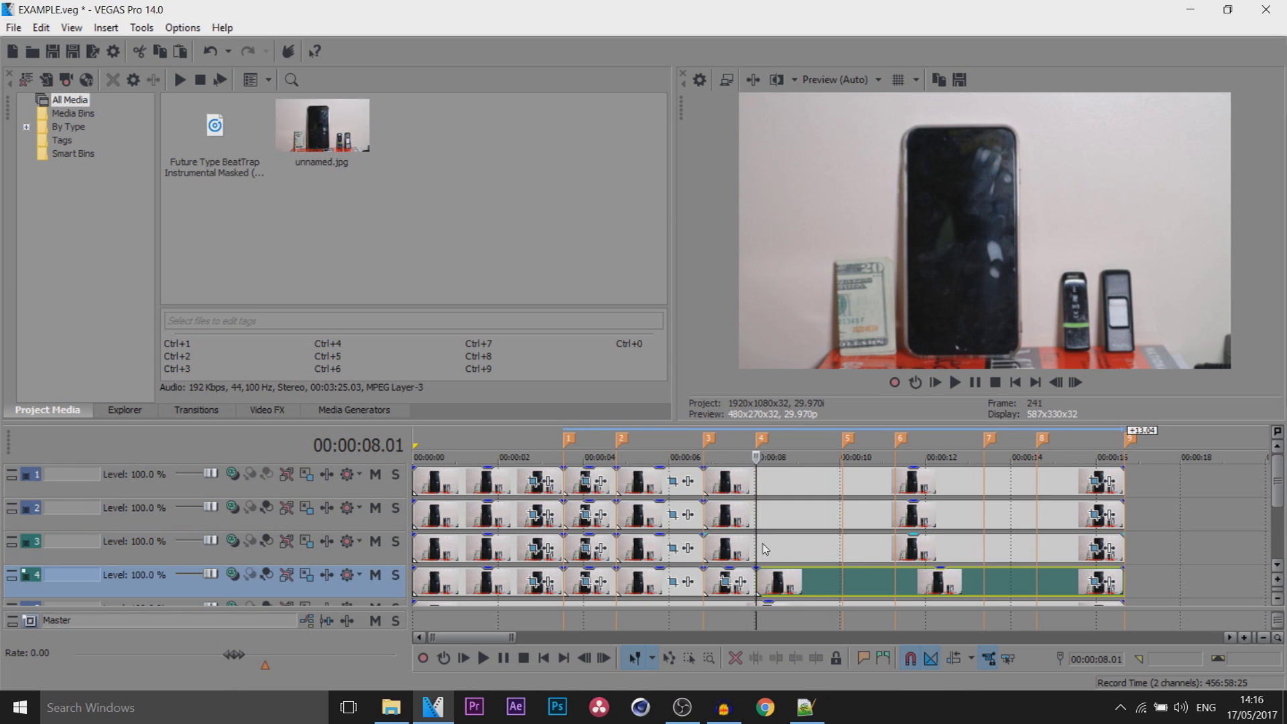
left_click(759, 550)
key("s")
left_click(757, 516)
key("s")
left_click(757, 484)
key("s")
key("s")
- Split the photo events on tracks 1 to 4 at markers 5, 6, 7 and 8
left_click(842, 549)
key("s")
left_click(842, 582)
key("s")
left_click(896, 582)
key("s")
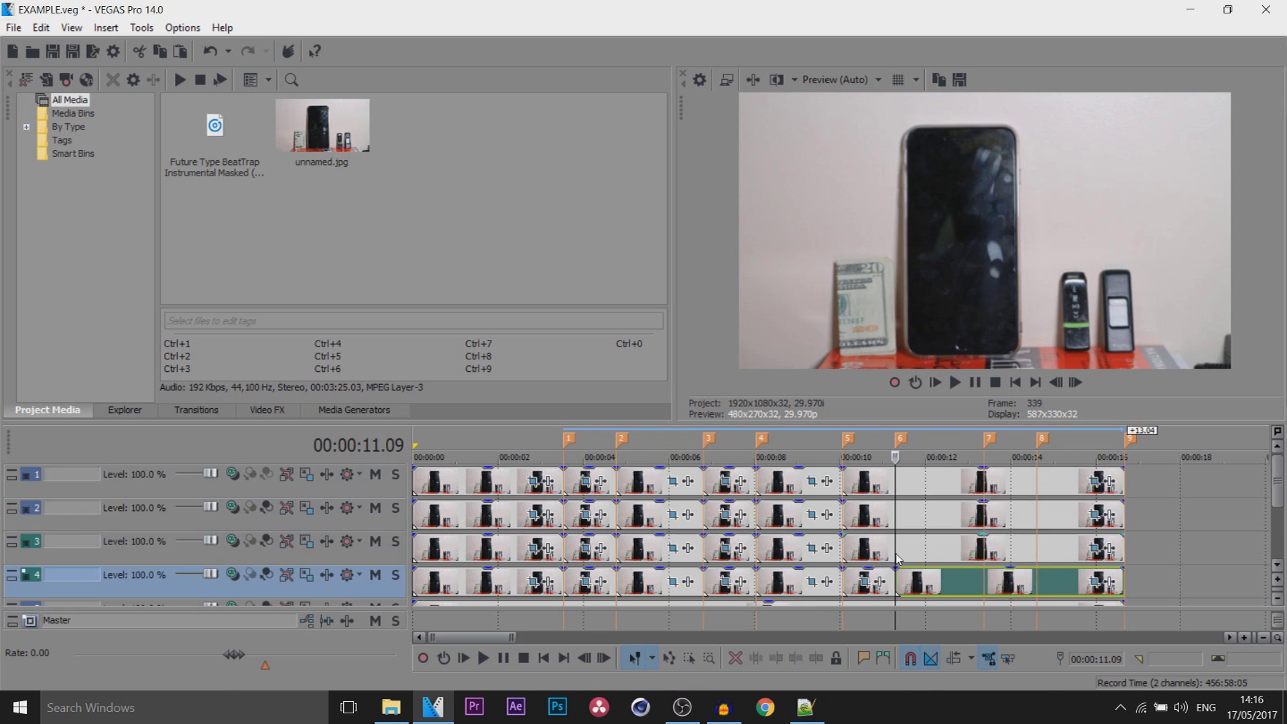
left_click(896, 548)
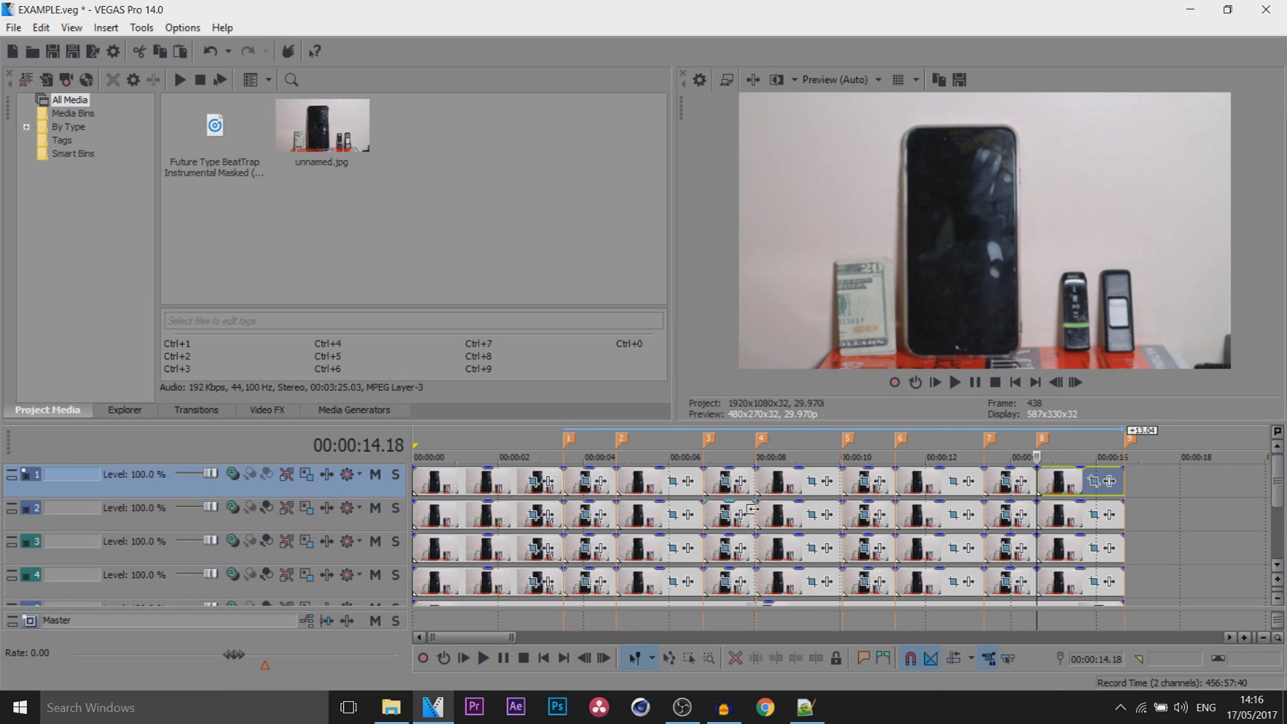
- Play the timeline from about two seconds and pause just before marker 1
left_click(564, 478)
scroll(563, 478, "up", 2)
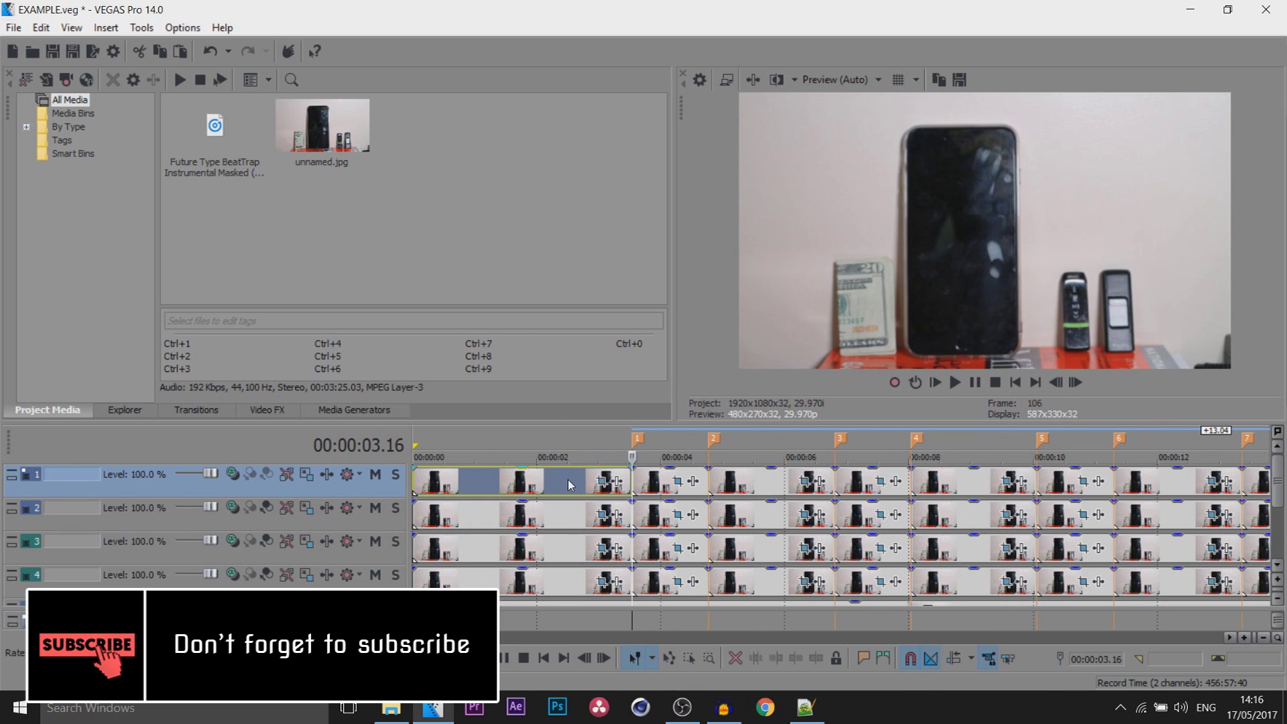
left_click(555, 458)
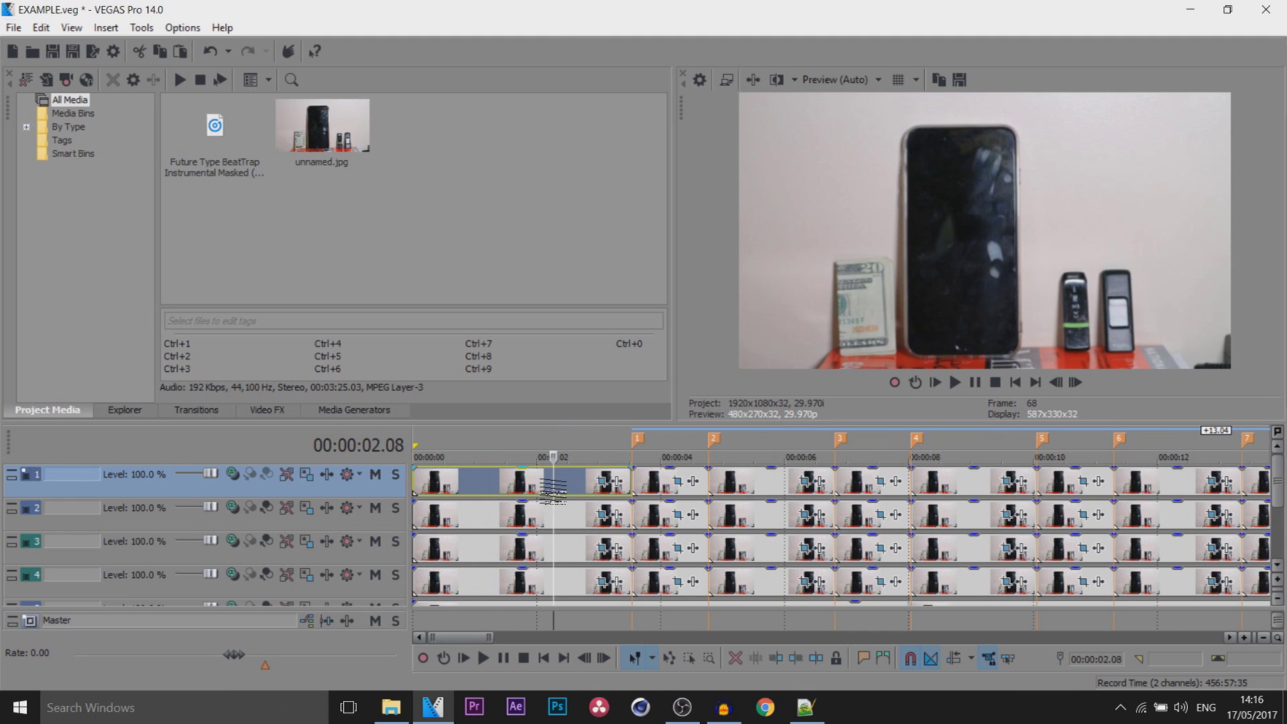
key("Home")
key("space")
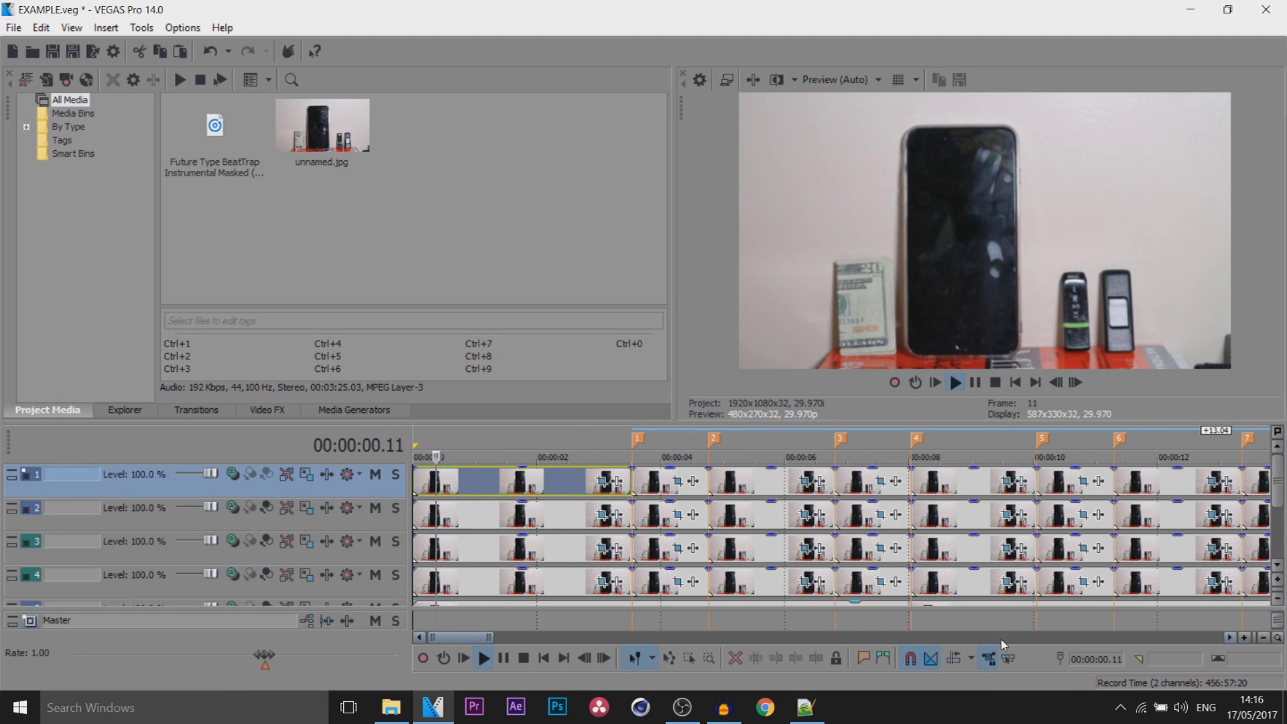
left_click(975, 383)
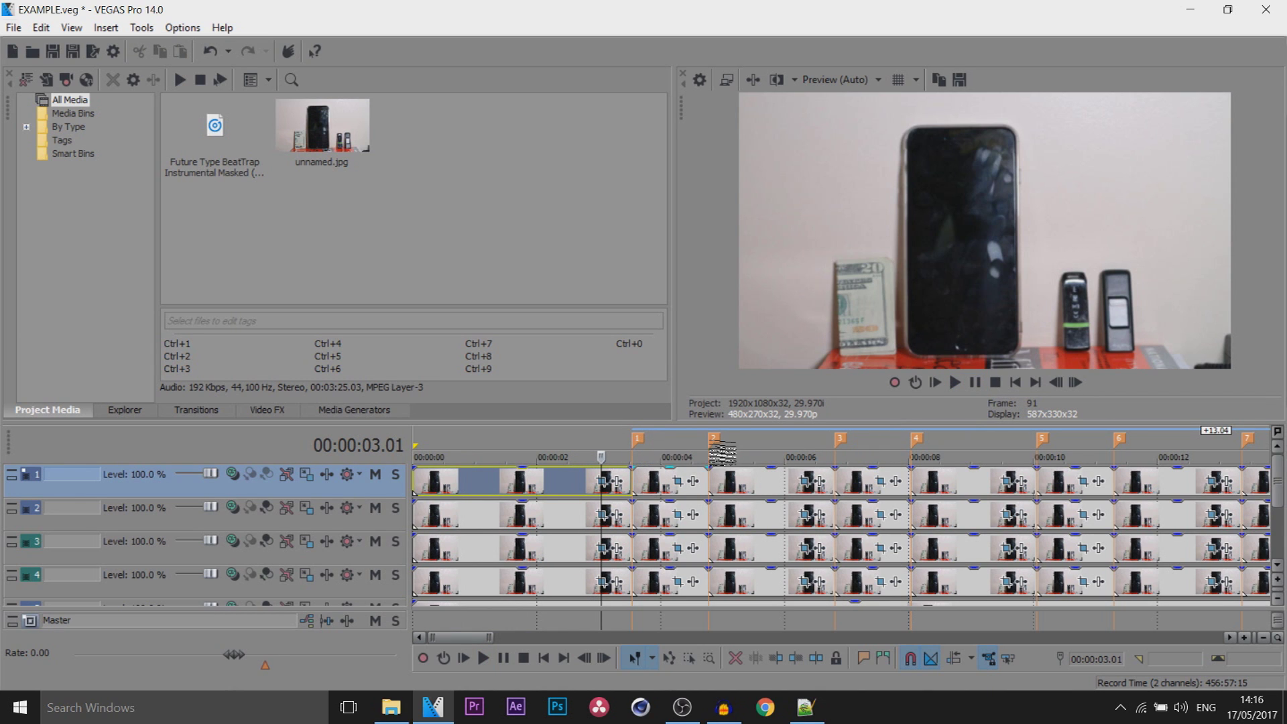
- Place the cursor at marker 1 and select the track 1 event between markers 1 and 2
mouse_move(1277, 489)
left_mouse_down()
mouse_move(1279, 500)
mouse_move(1285, 488)
left_mouse_up()
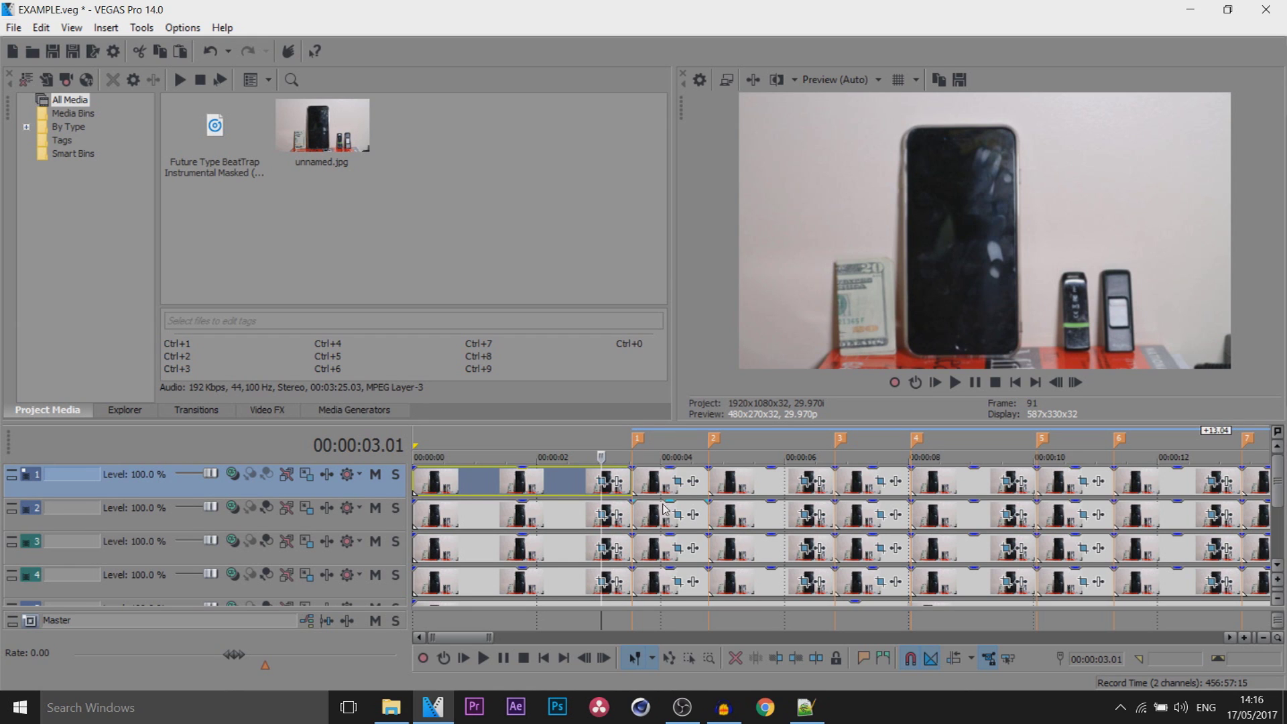
left_click(637, 484)
left_click(641, 487)
left_click(630, 487)
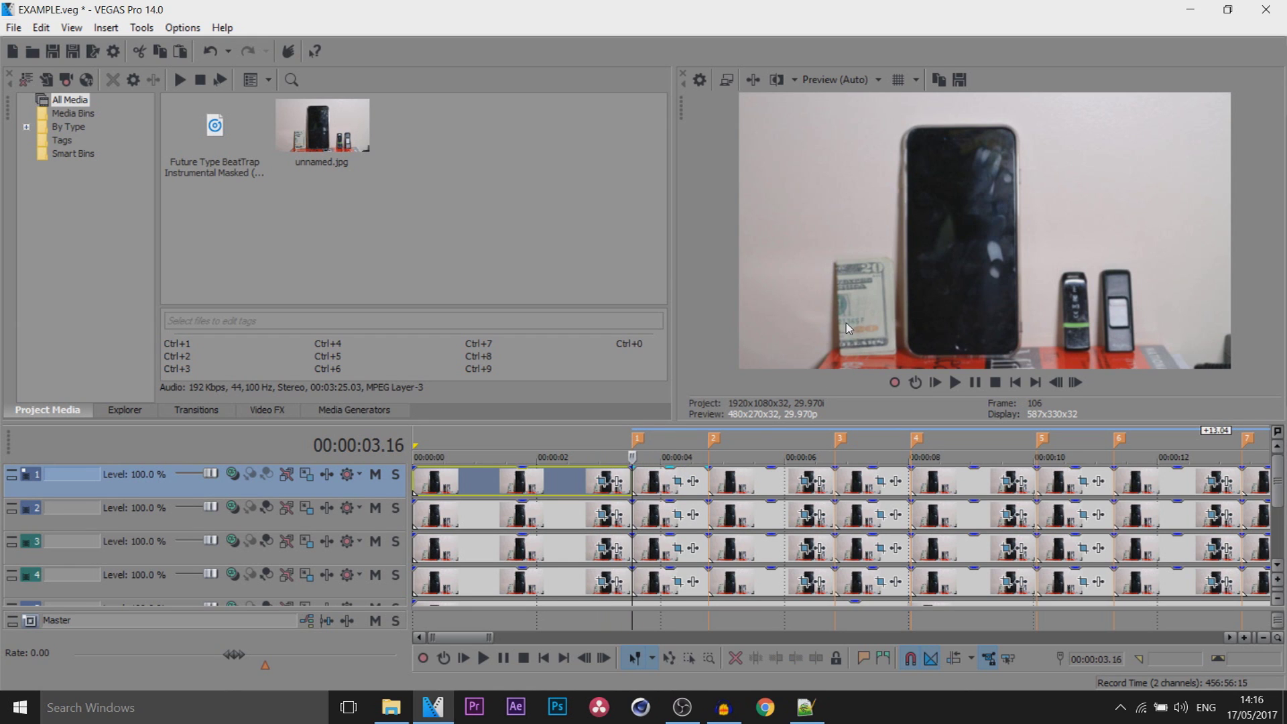
left_click(637, 485)
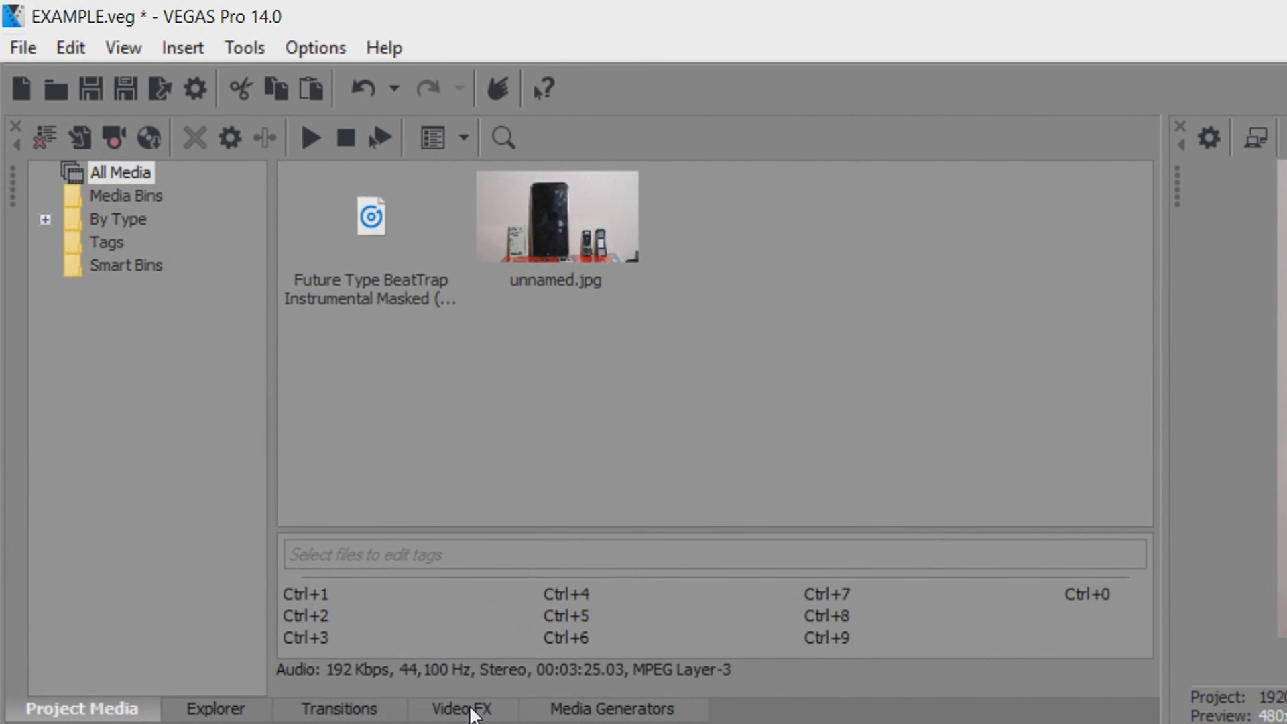
- Show the Video FX list and choose Default Layout from the window layouts
left_click(311, 467)
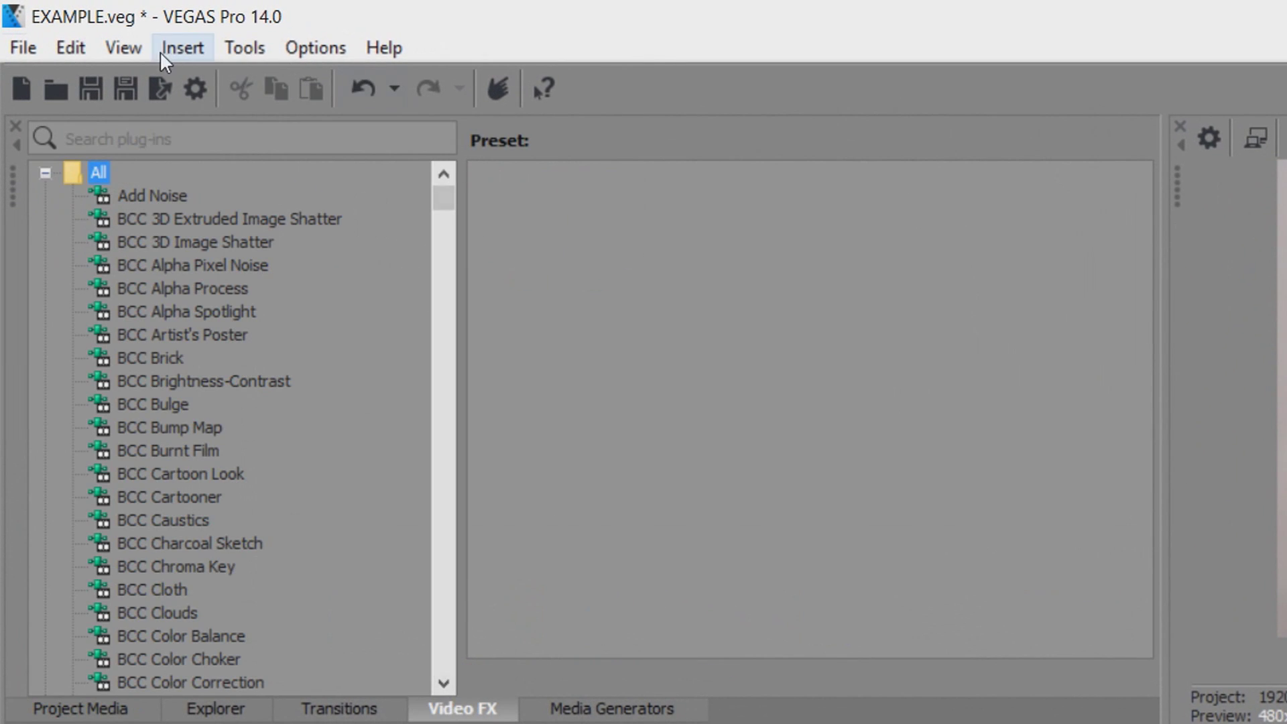
left_click(128, 52)
mouse_move(258, 159)
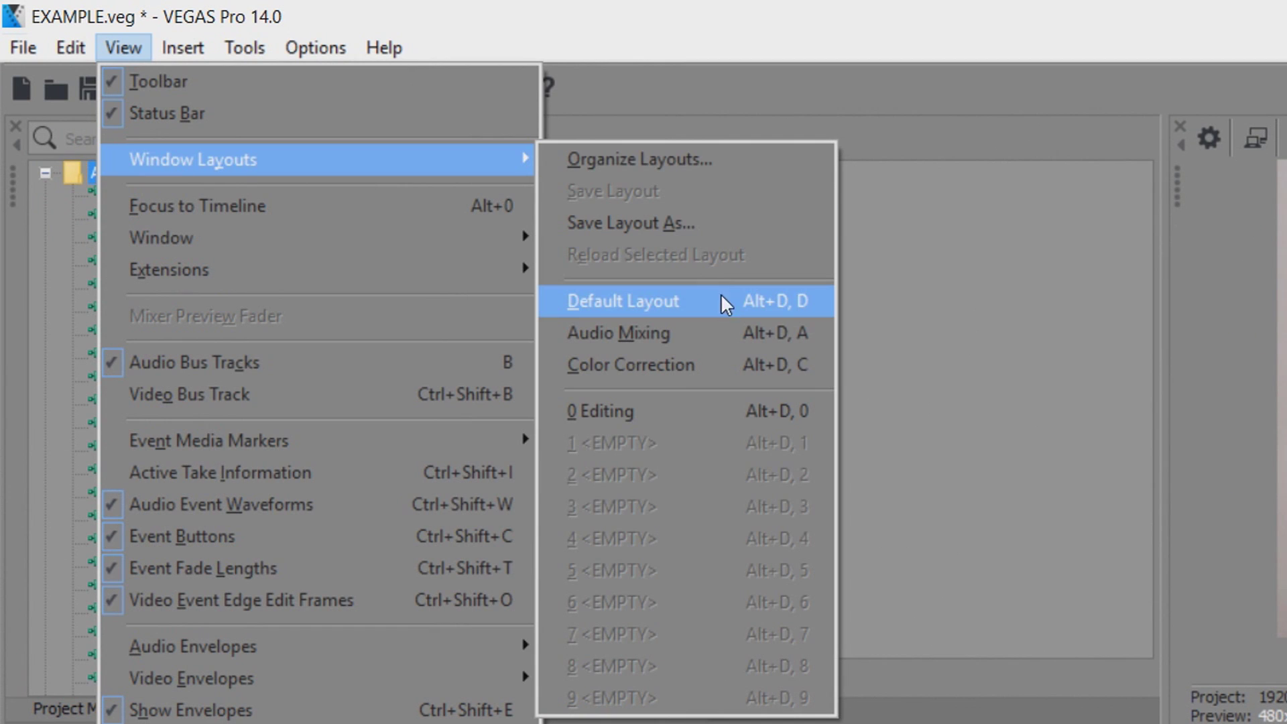
left_click(735, 304)
- Apply the Color Corrector effect with the Red Midtones preset to the track 1 event between markers 1 and 2
left_click_drag(437, 191, 434, 385)
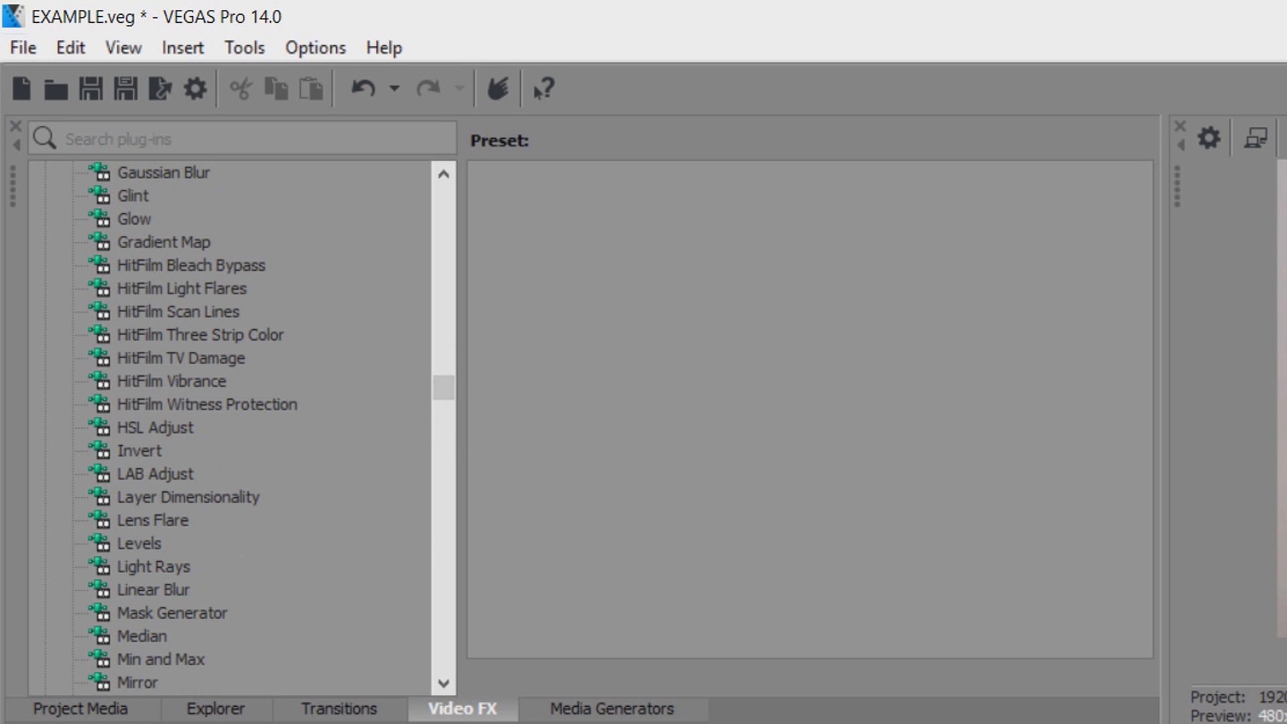
left_click(150, 544)
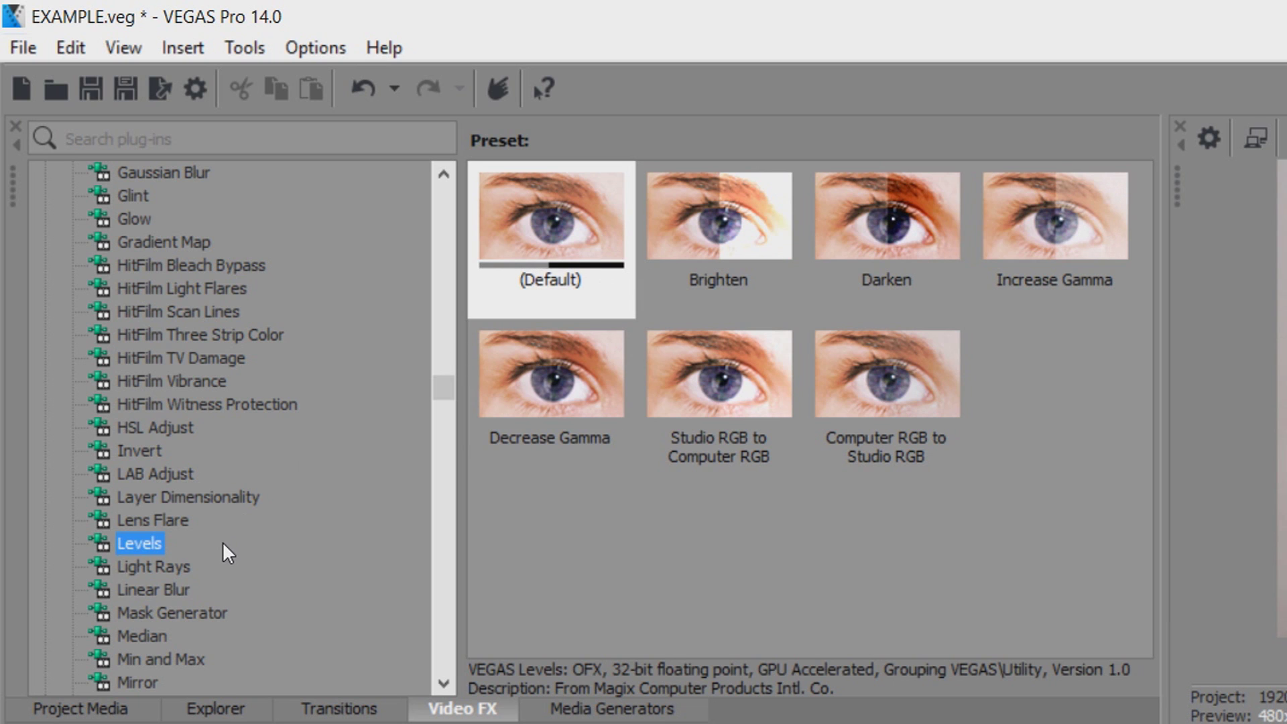
scroll(222, 542, "up", 7)
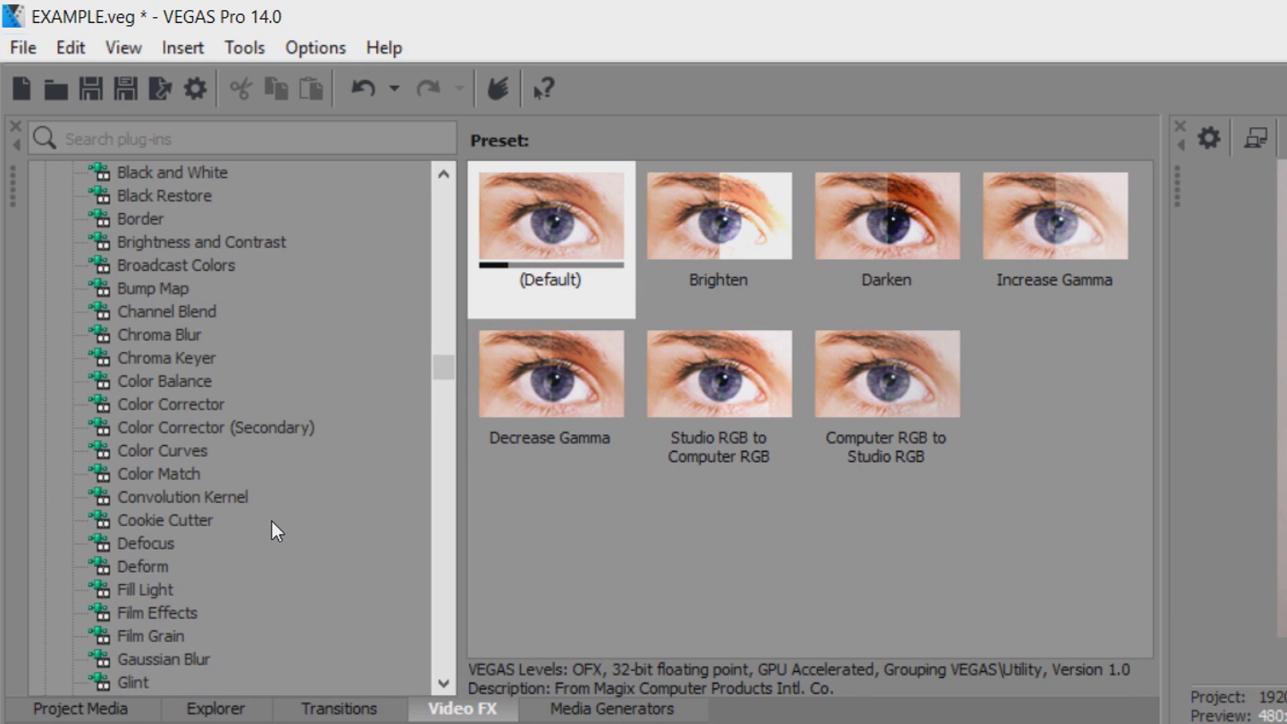
left_click(213, 403)
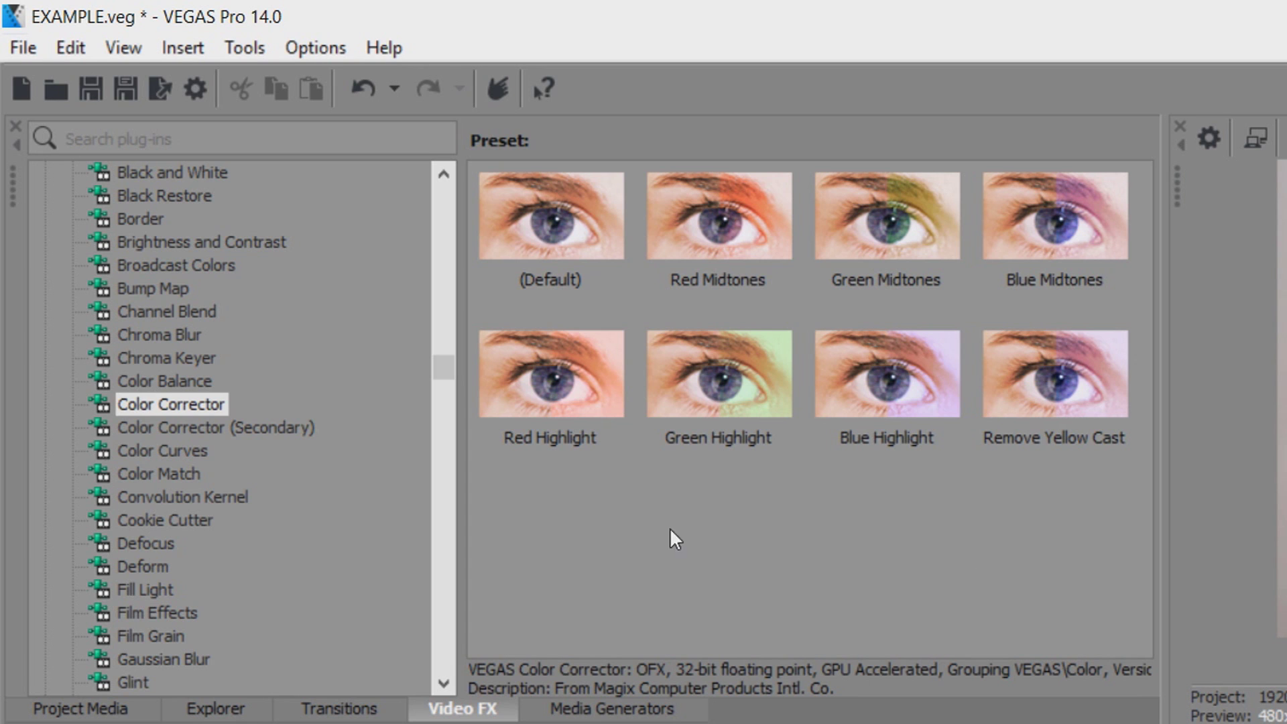
left_click(766, 217)
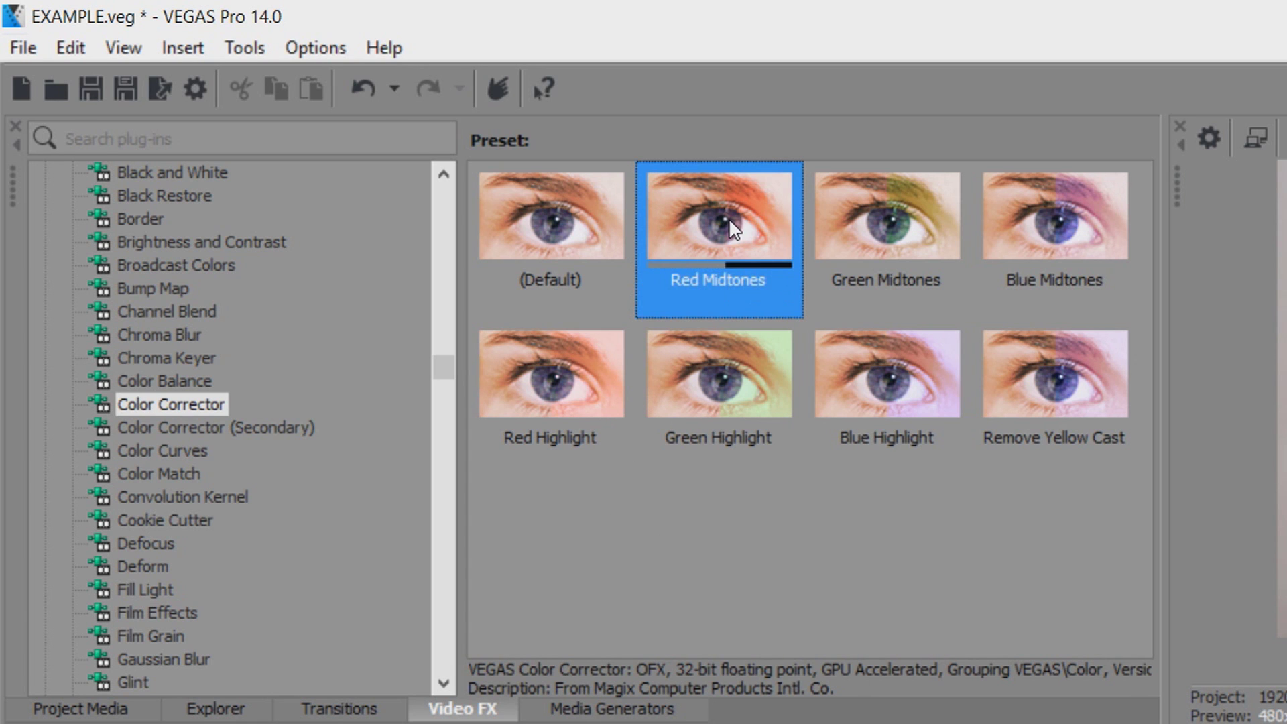
left_click_drag(729, 218, 678, 484)
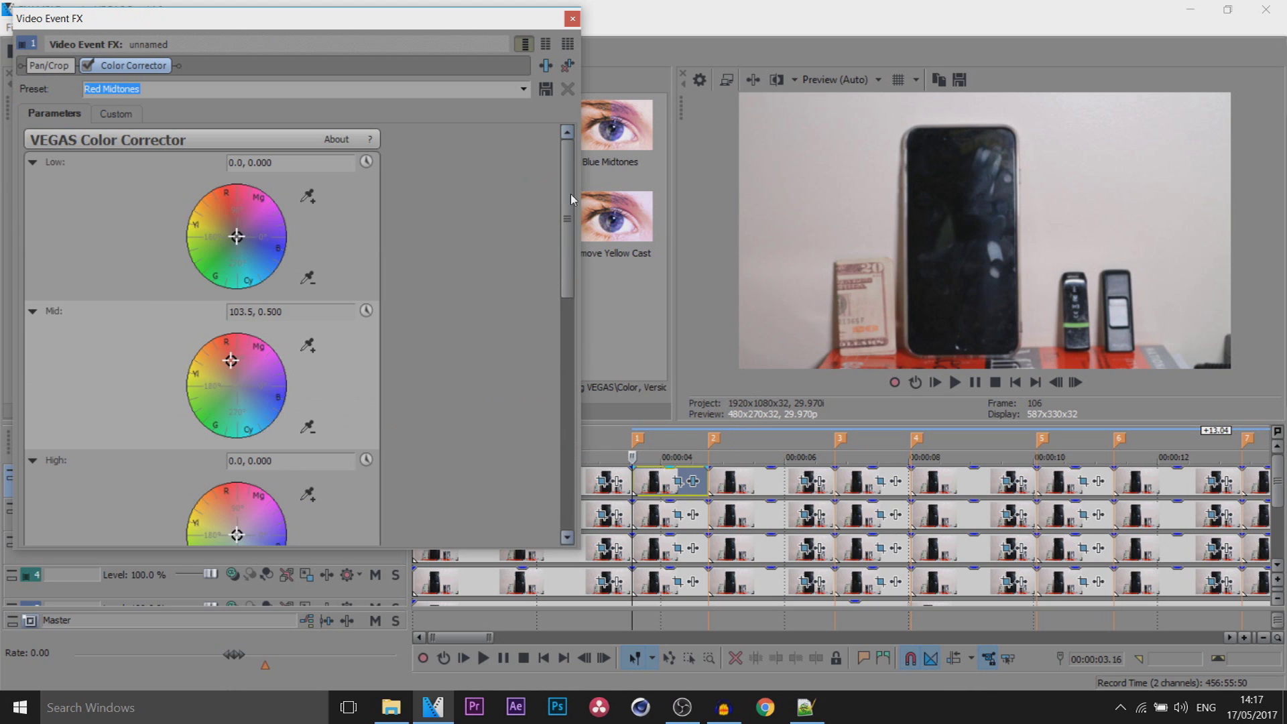
- Set the Color Corrector's Mid colour wheel to 103.88, 1.000 and turn on animation for the Mid parameter
scroll(268, 335, "down", 1)
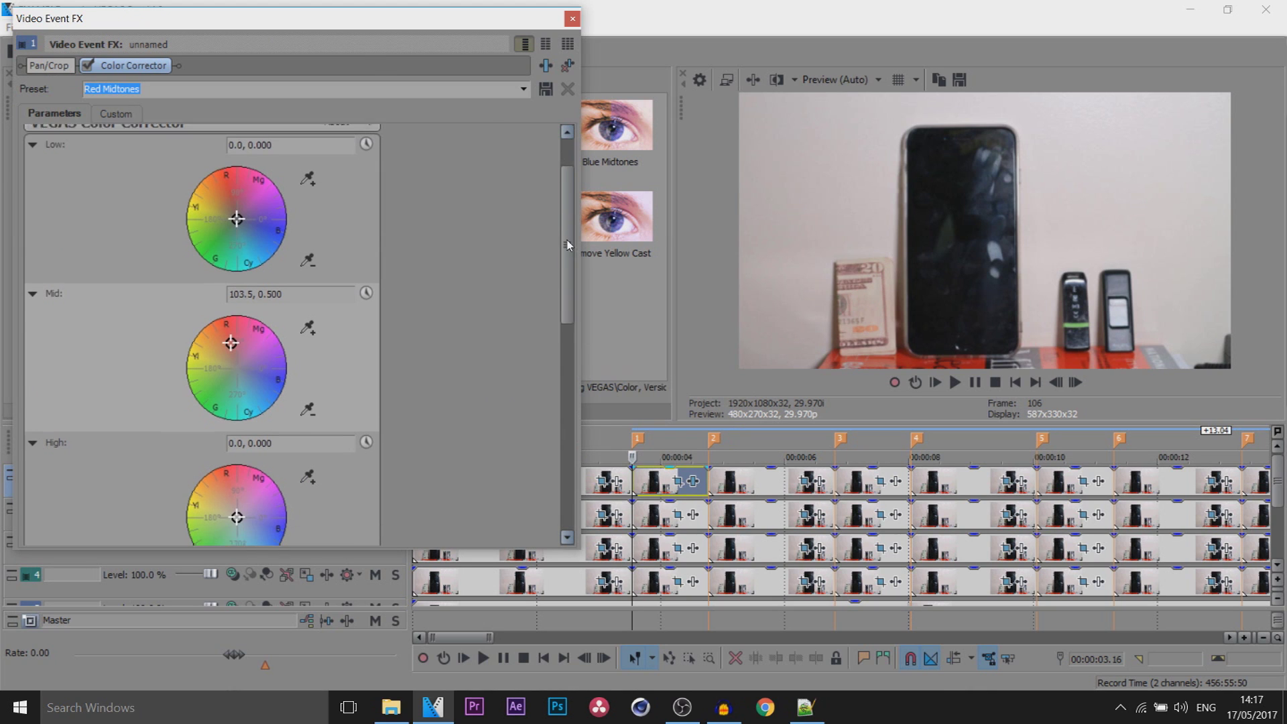
left_click(228, 318)
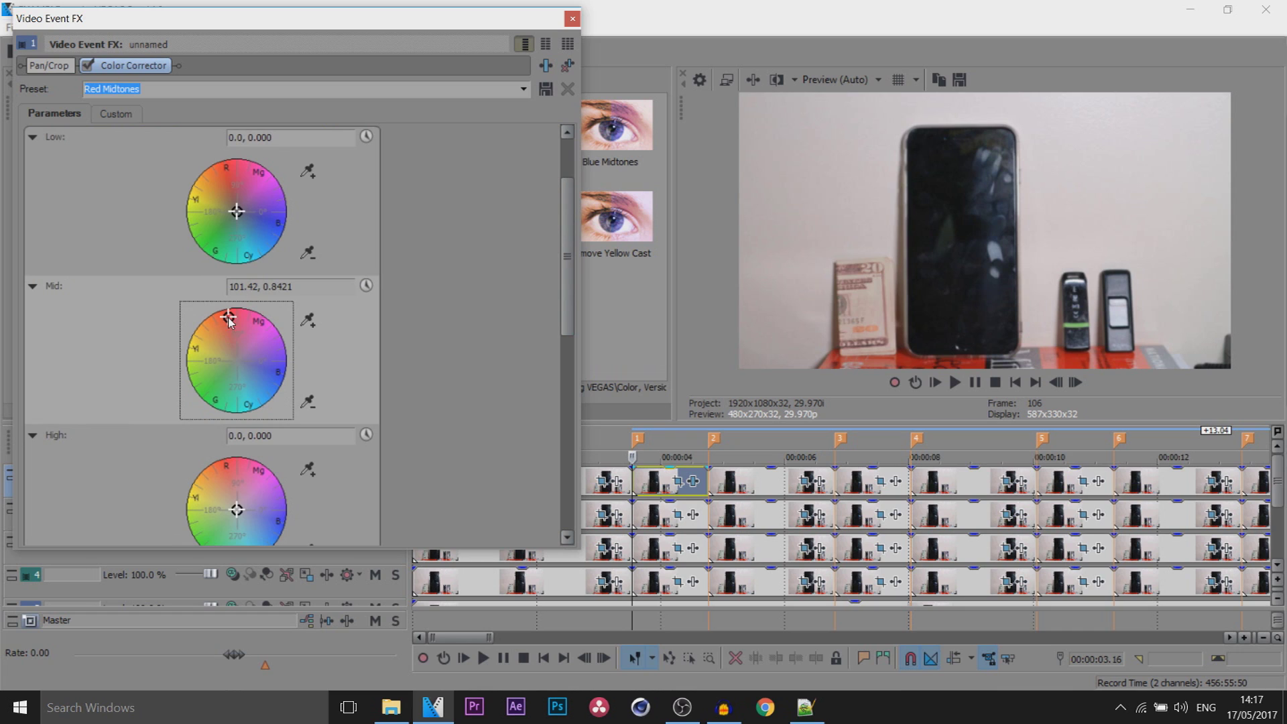
left_click_drag(228, 316, 227, 305)
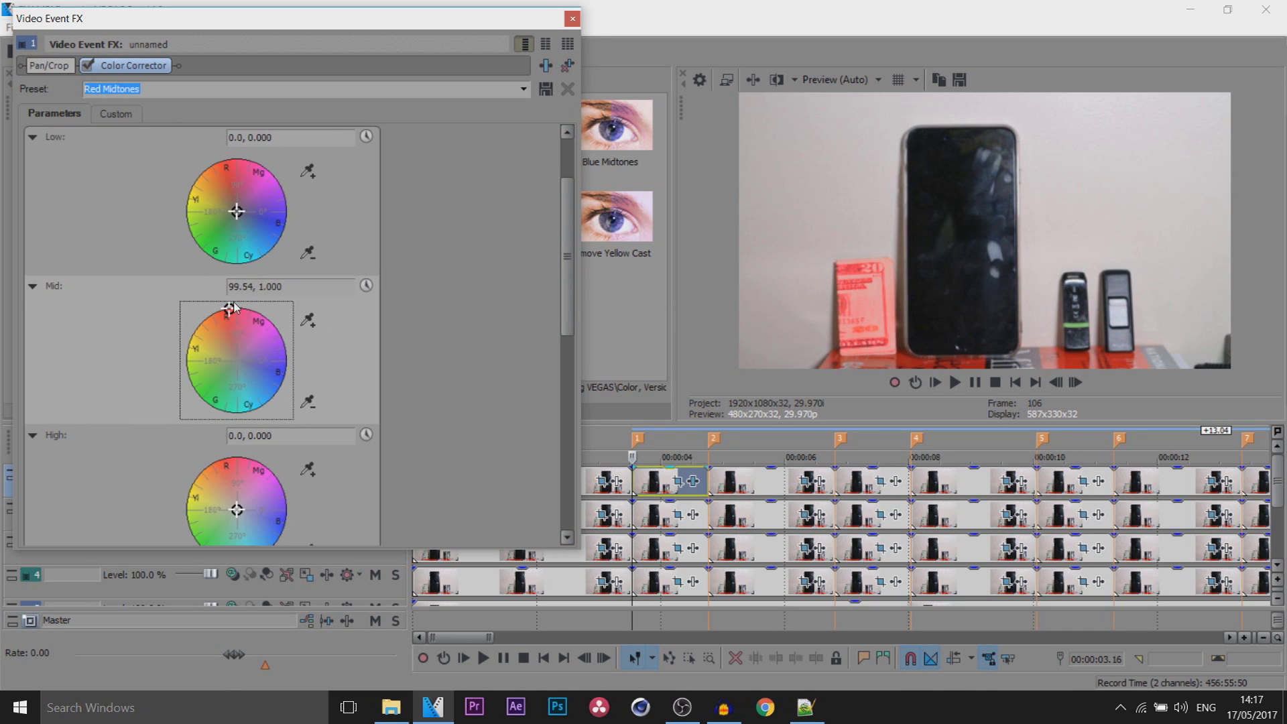
mouse_move(234, 307)
left_mouse_down()
mouse_move(222, 299)
mouse_move(226, 310)
left_mouse_up()
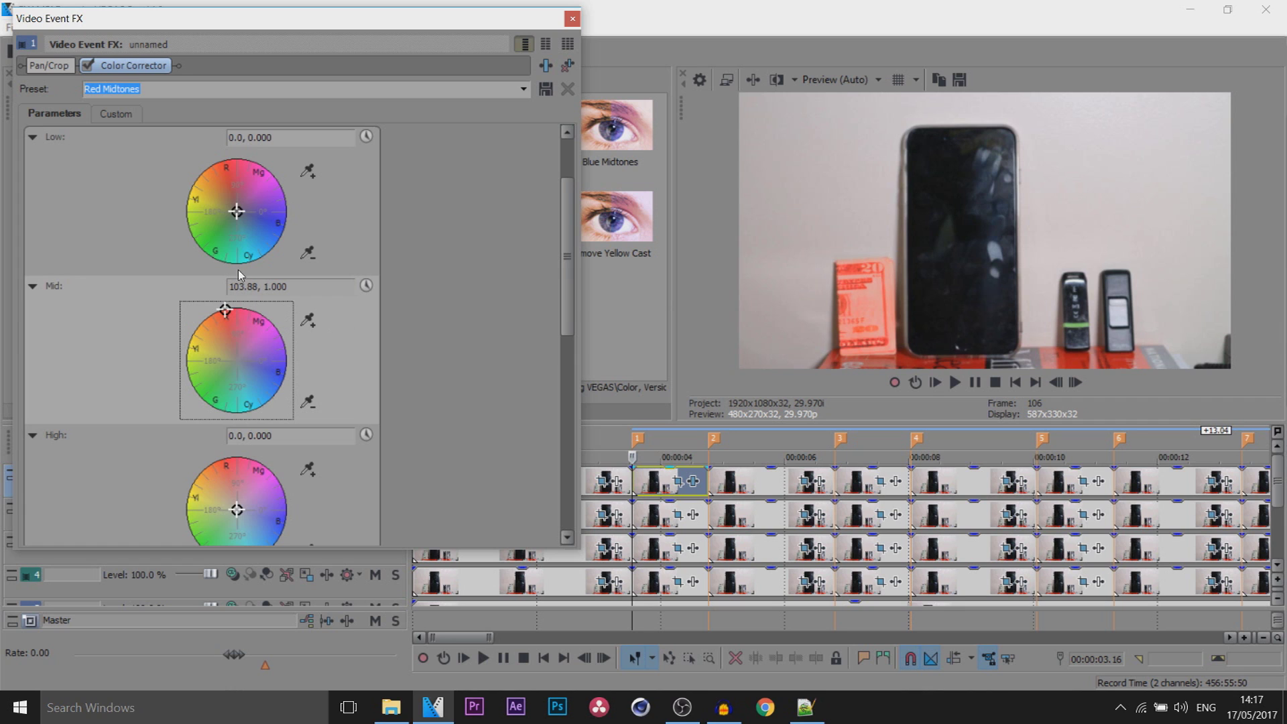
left_click(364, 287)
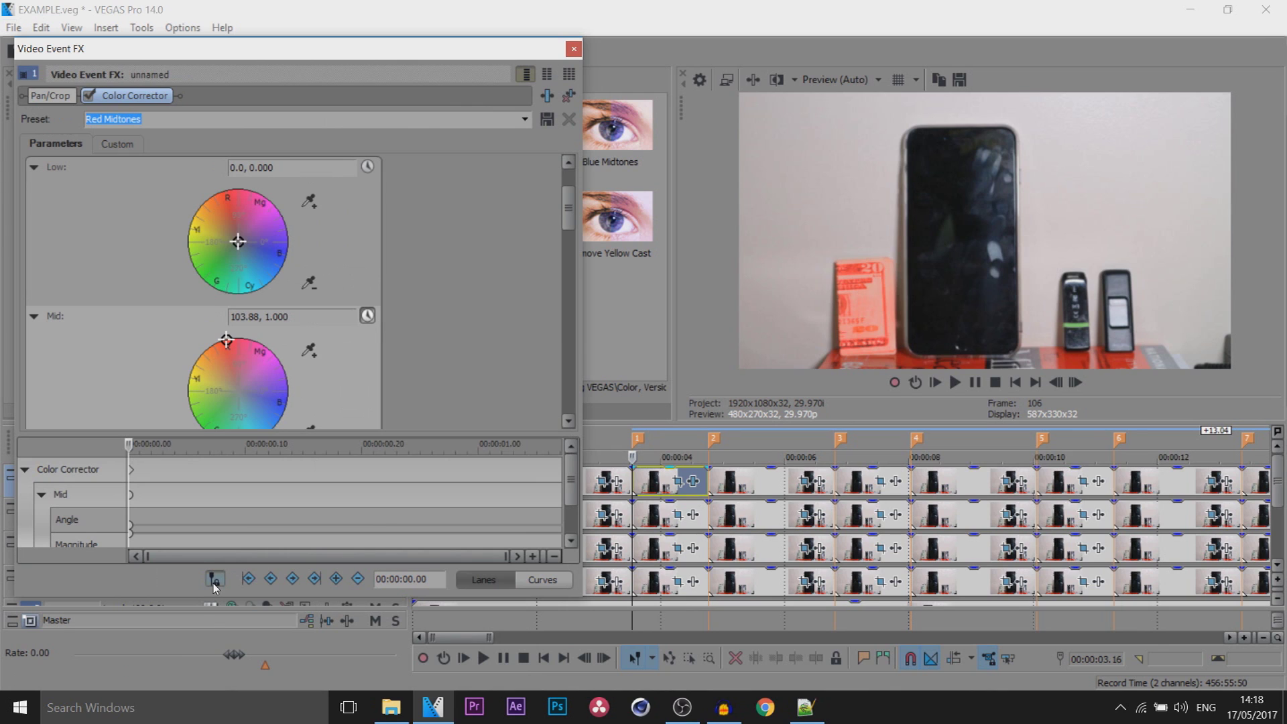
- Sync the effect's cursor with the timeline and keyframe the Color Corrector's Mid wheel to 0.0, 0.000 at 00:00:01.07
left_click(214, 580)
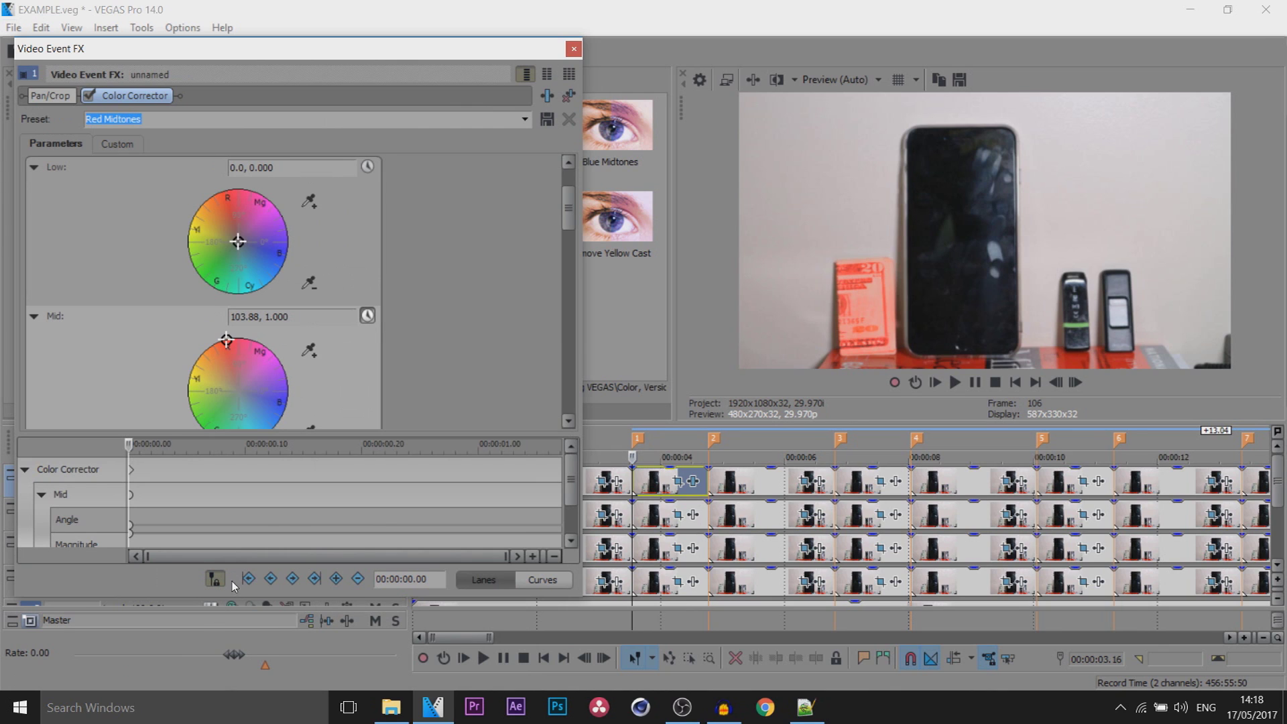
left_click(570, 512)
left_click_drag(136, 450, 560, 447)
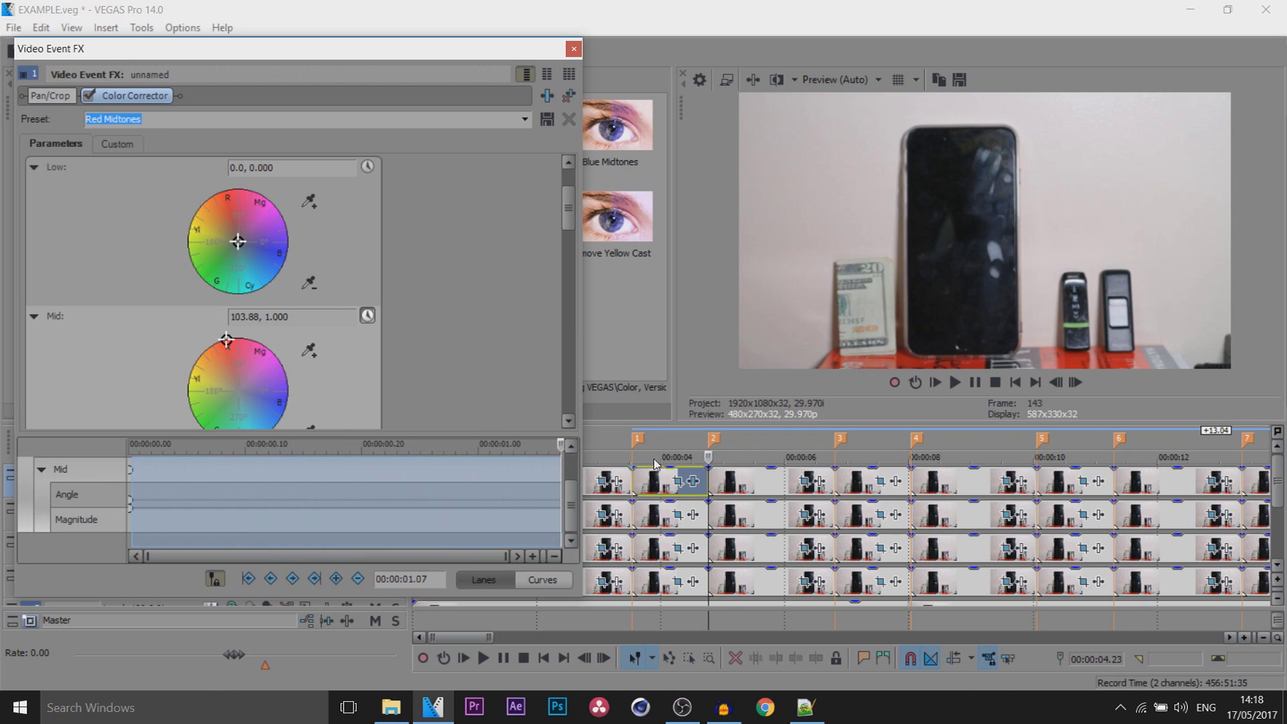
left_click(271, 334)
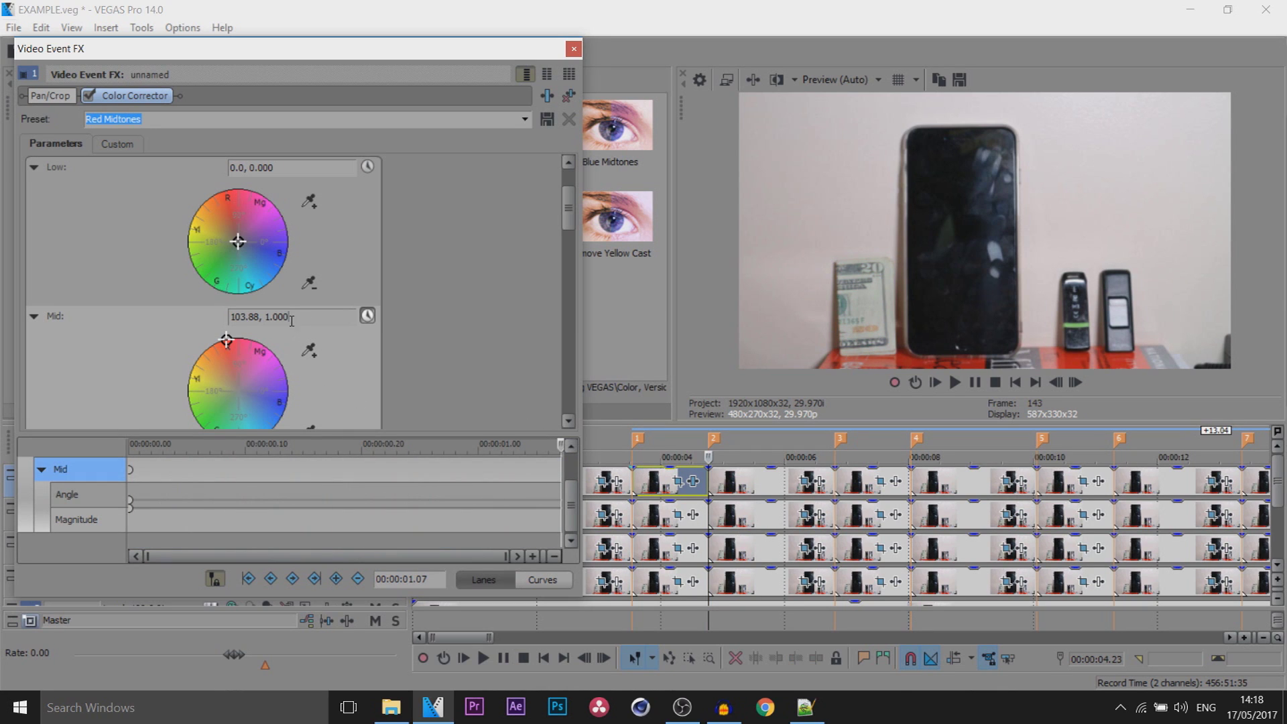
type("0")
key("Return")
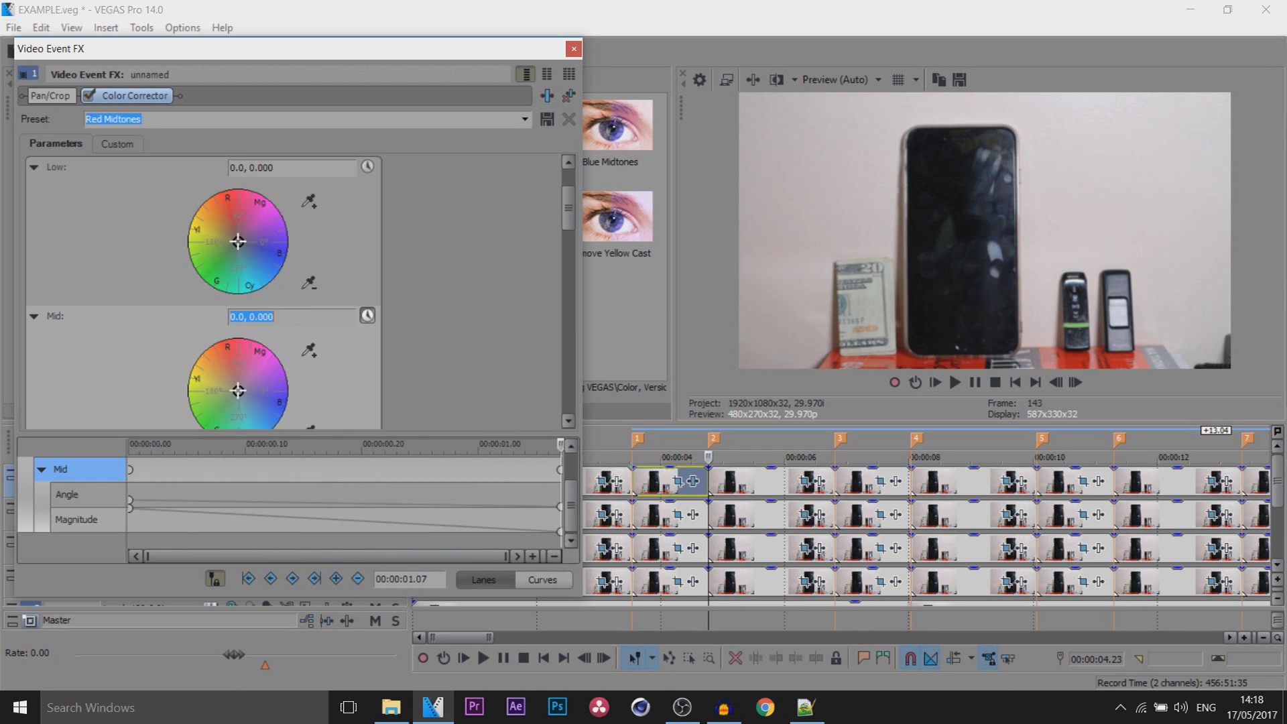
left_click(573, 49)
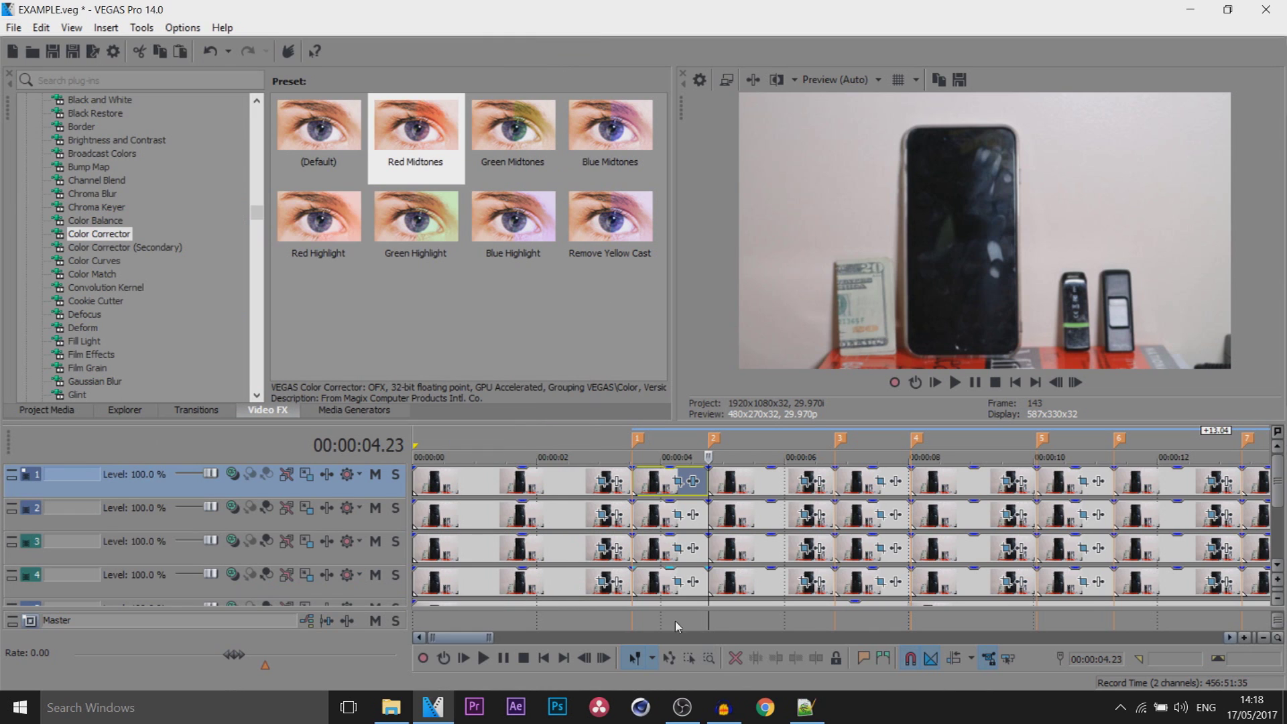
- Play back the Color Corrector flash from shortly before marker 1
left_click(584, 456)
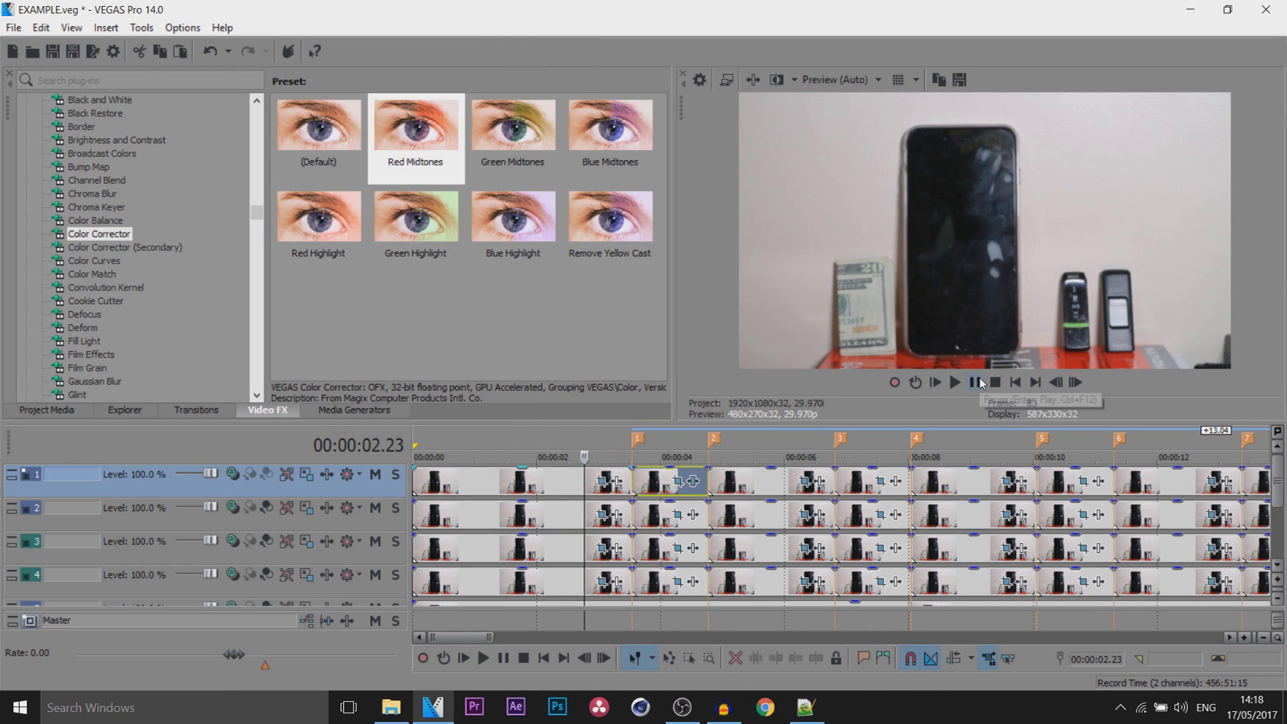
left_click(977, 384)
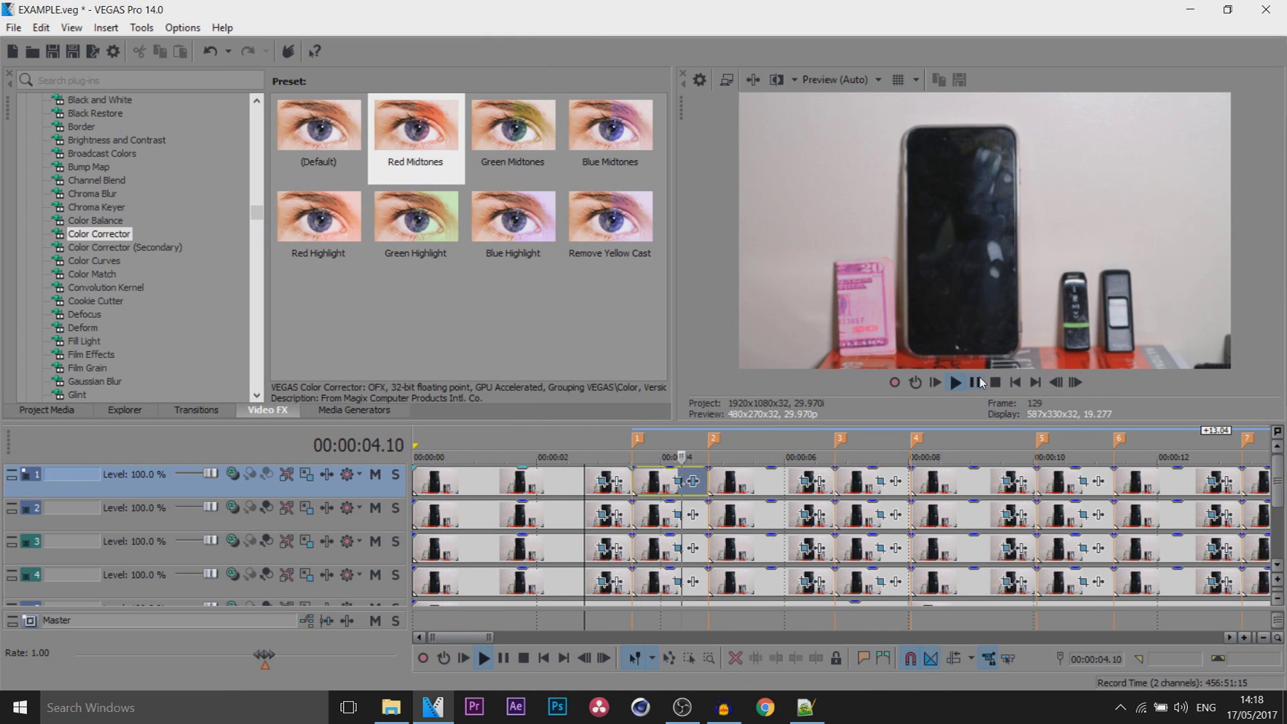
left_click(975, 382)
- Scrub through the track 1 event between markers 1 and 2 to examine how the banknote's colour fades
left_click(649, 482)
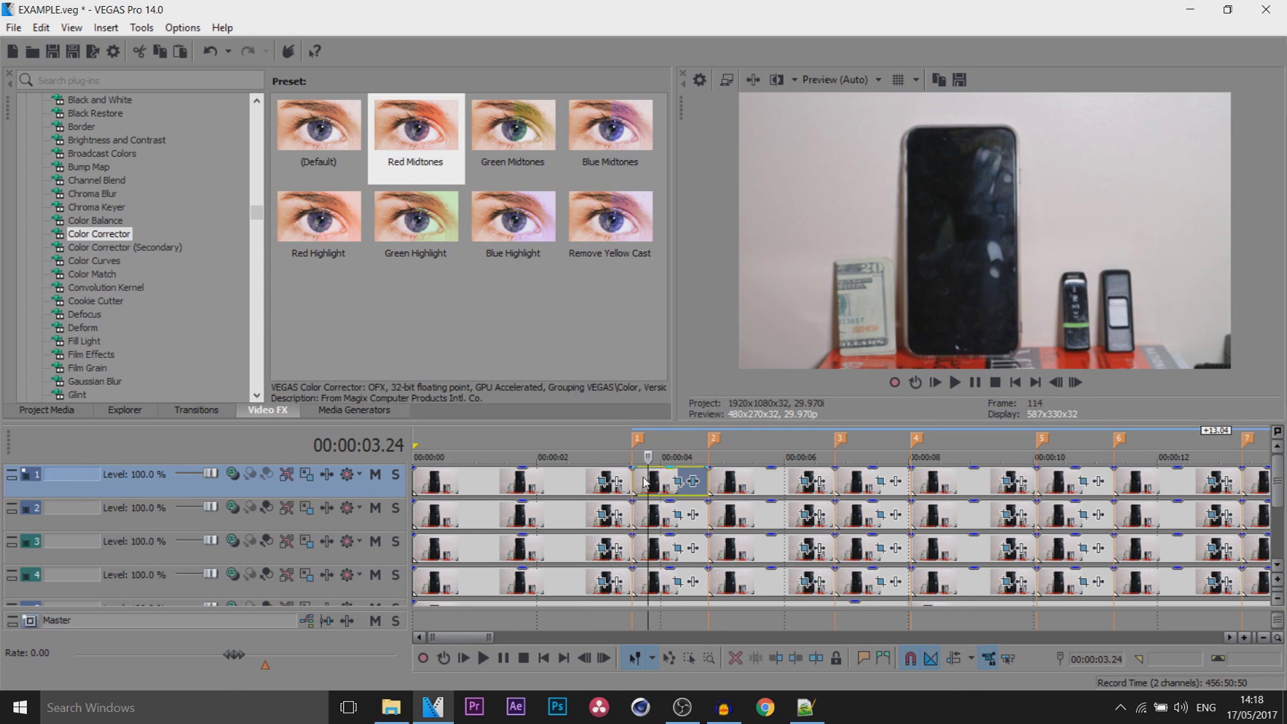
left_click(632, 482)
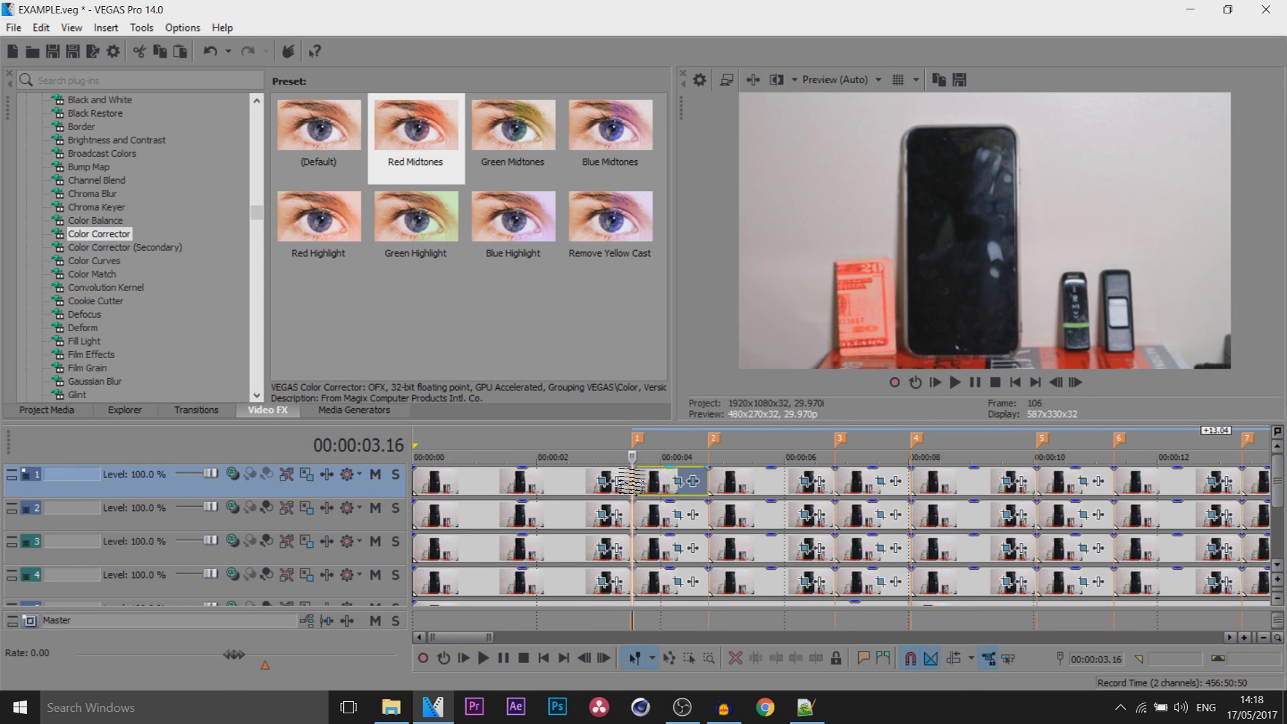
left_click(649, 481)
left_click(663, 481)
left_click(677, 482)
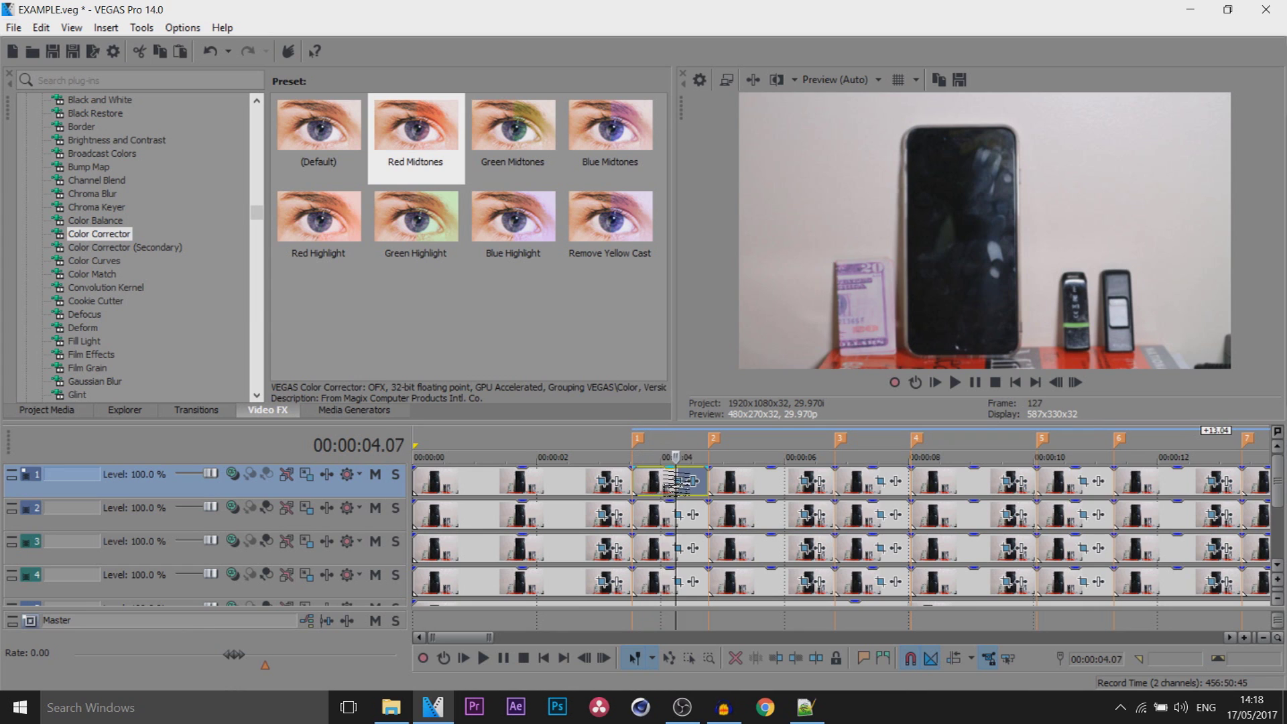
left_click(685, 482)
left_click(686, 481)
- Reopen the track 1 event's Color Corrector and examine the Mid colour from its first keyframe to its last
left_click_drag(686, 482, 692, 491)
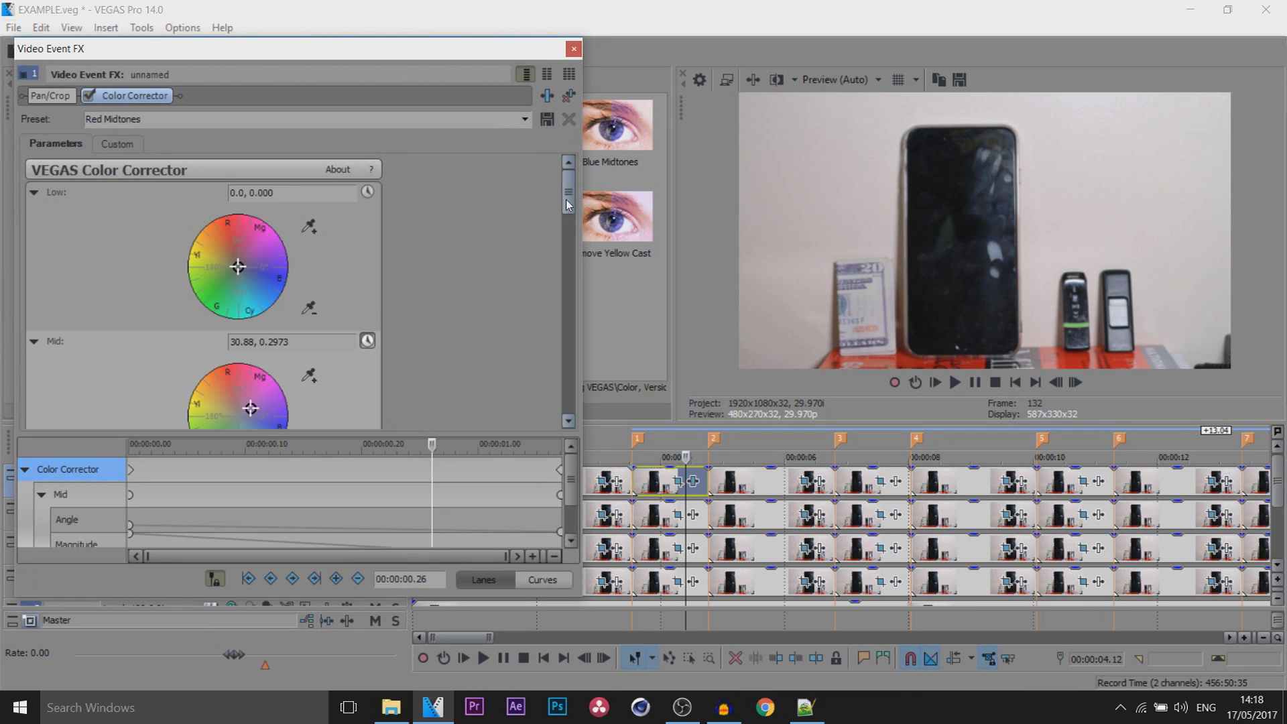
left_click_drag(567, 204, 567, 221)
left_click_drag(435, 462, 148, 456)
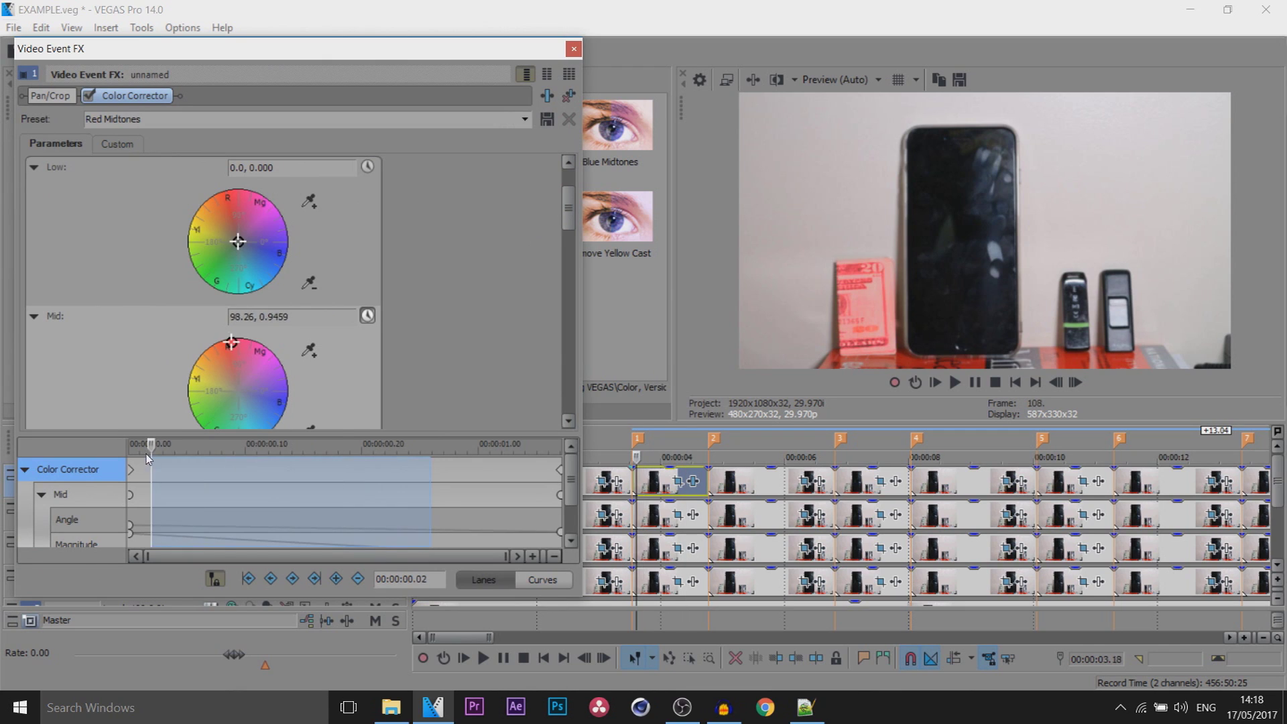
left_click(139, 456)
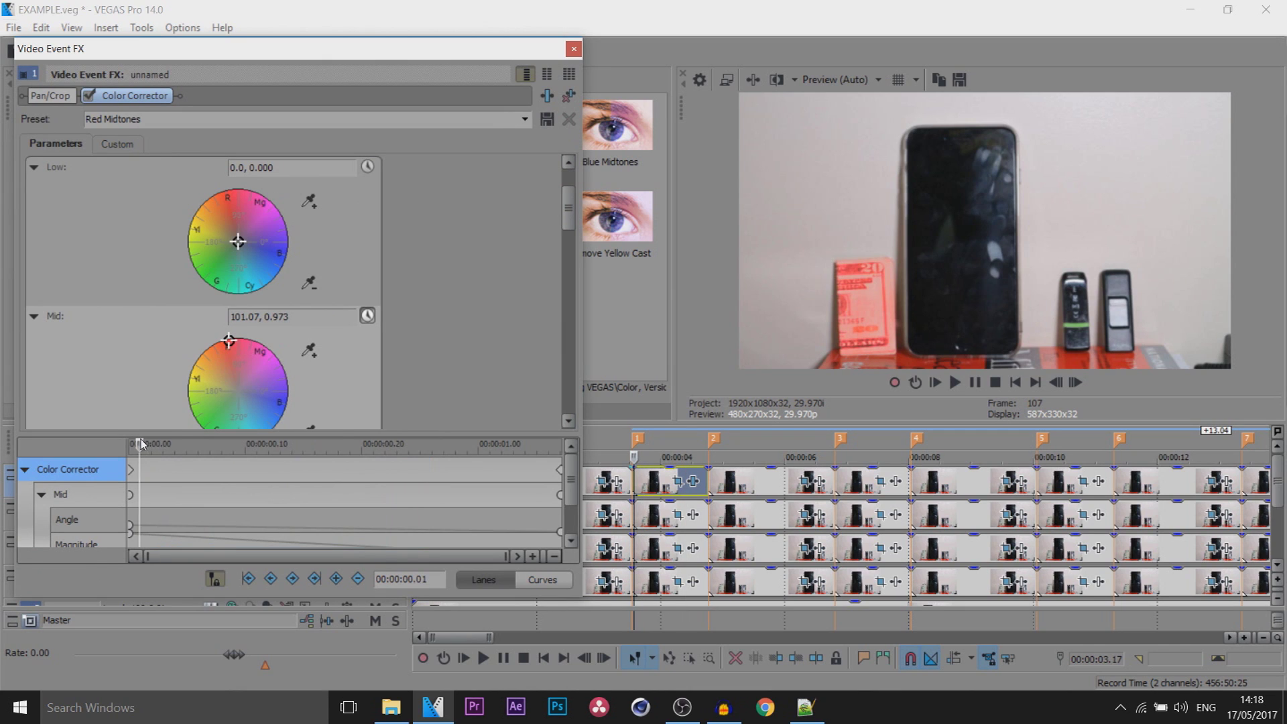
left_click_drag(141, 444, 559, 451)
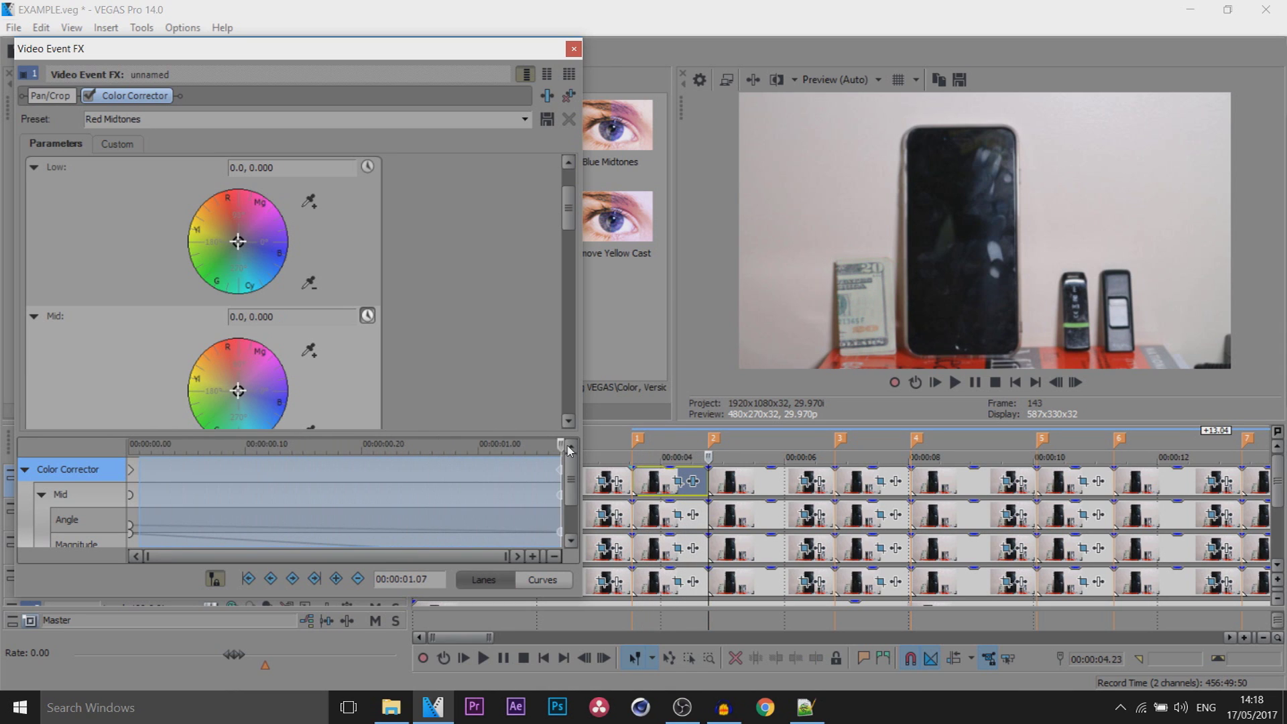
left_click(574, 48)
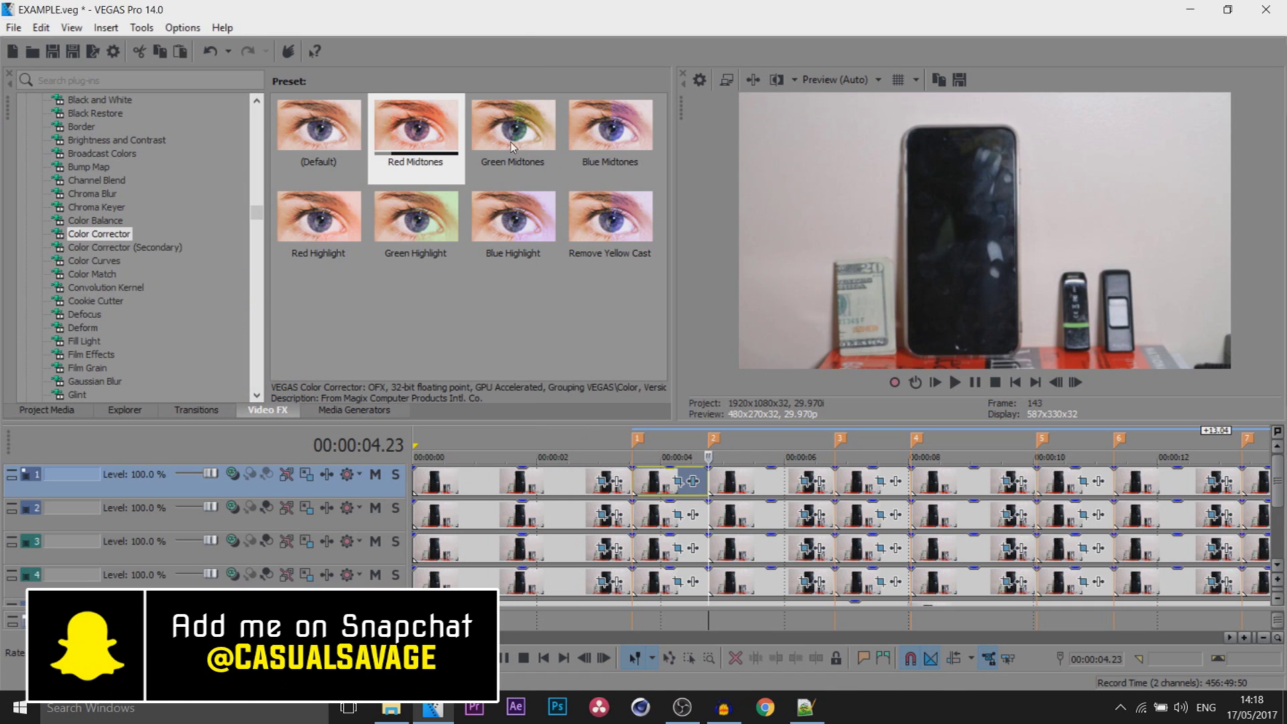
- Apply the Color Balance effect with the Red Midtones preset to the track 1 event between markers 1 and 2
left_click(101, 222)
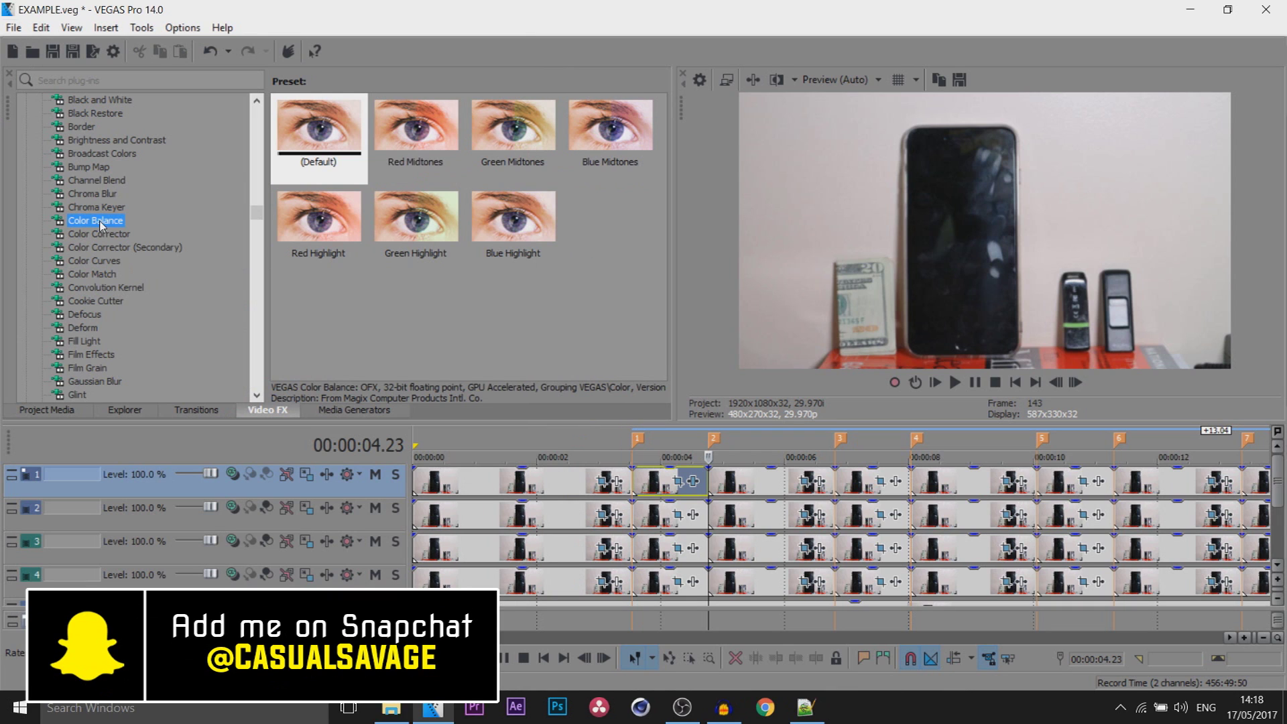
left_click(402, 138)
left_click_drag(711, 429, 677, 480)
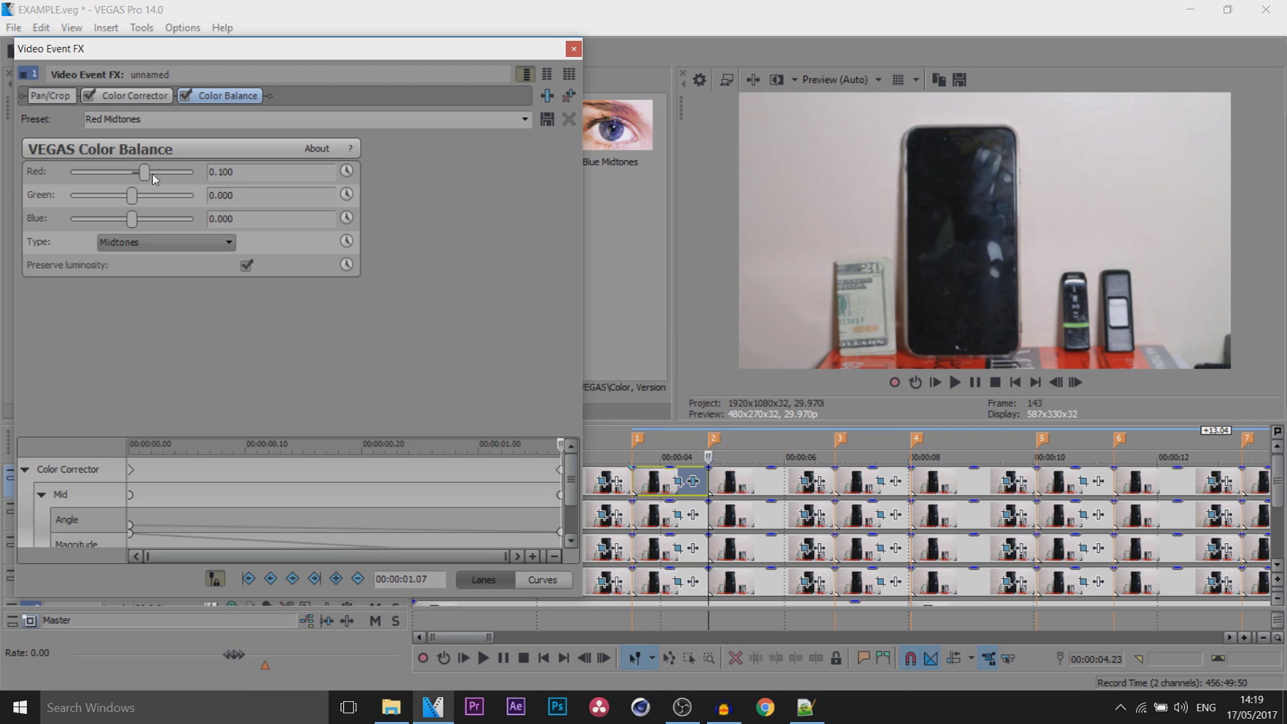
- Remove the Color Corrector, animate Color Balance's Red parameter and set it to 0.500 at the event's start
left_click(88, 95)
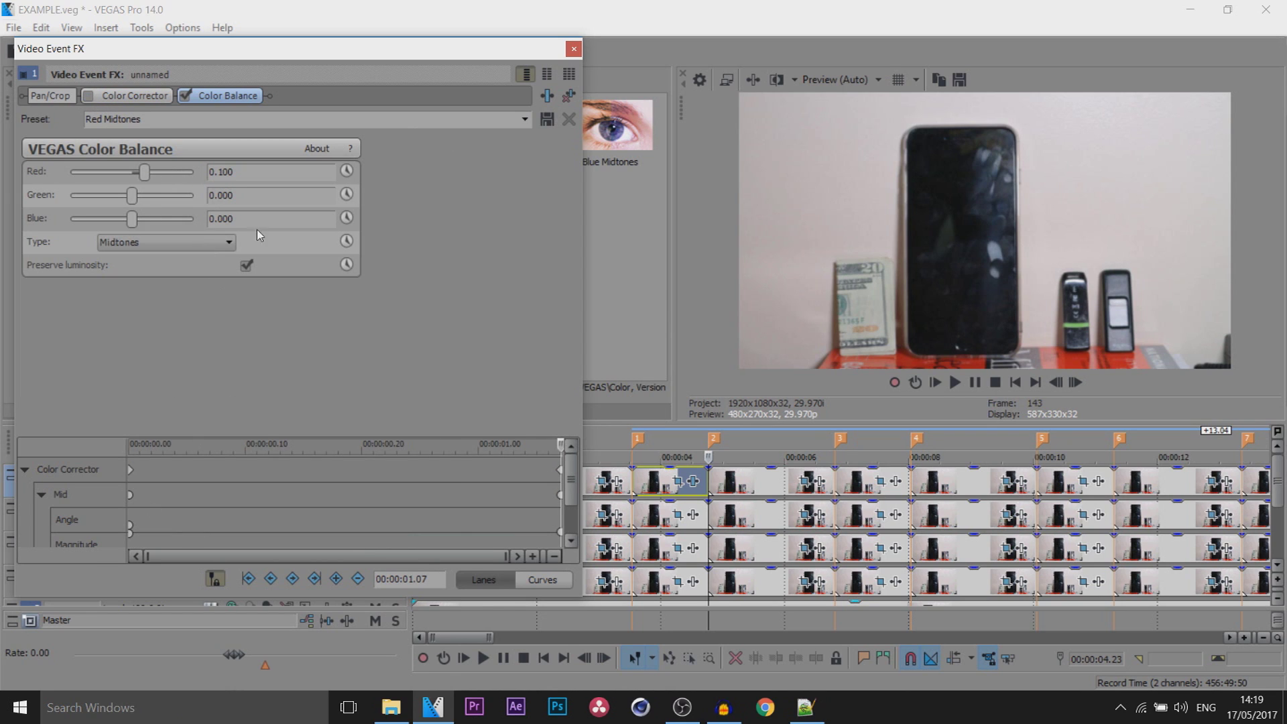
left_click(347, 171)
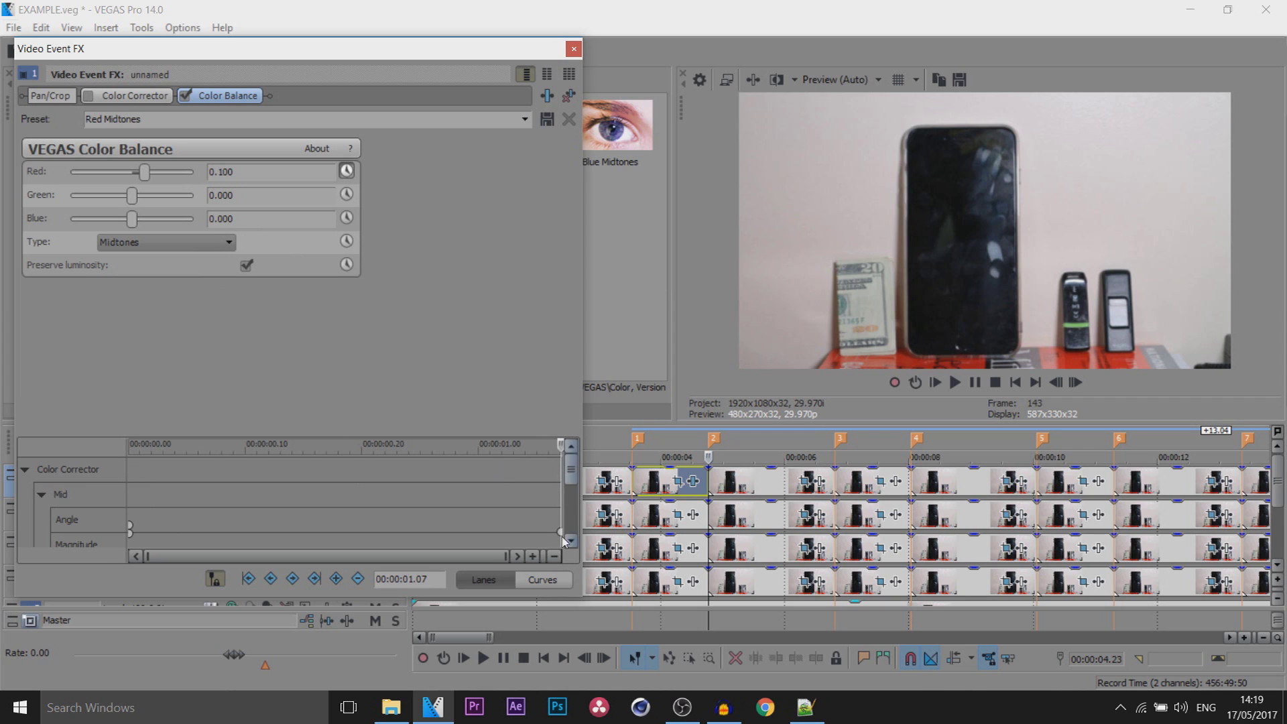
left_click_drag(557, 536, 66, 526)
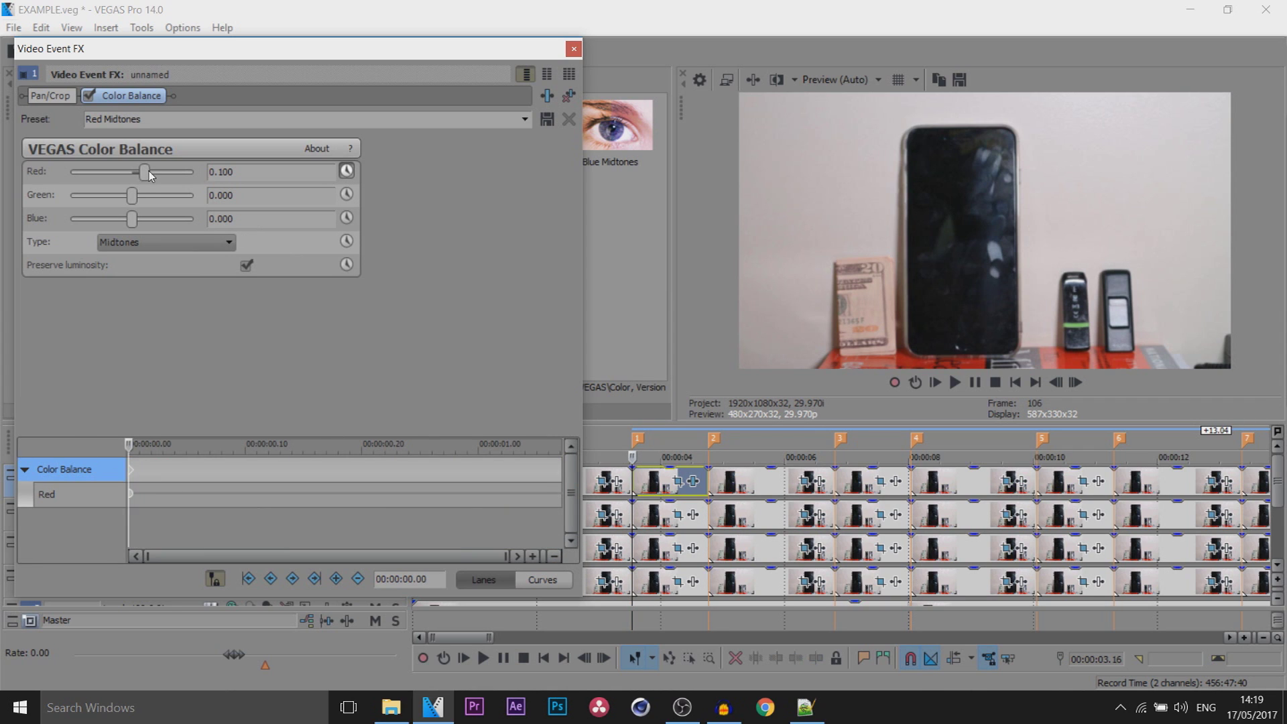
left_click_drag(149, 171, 249, 166)
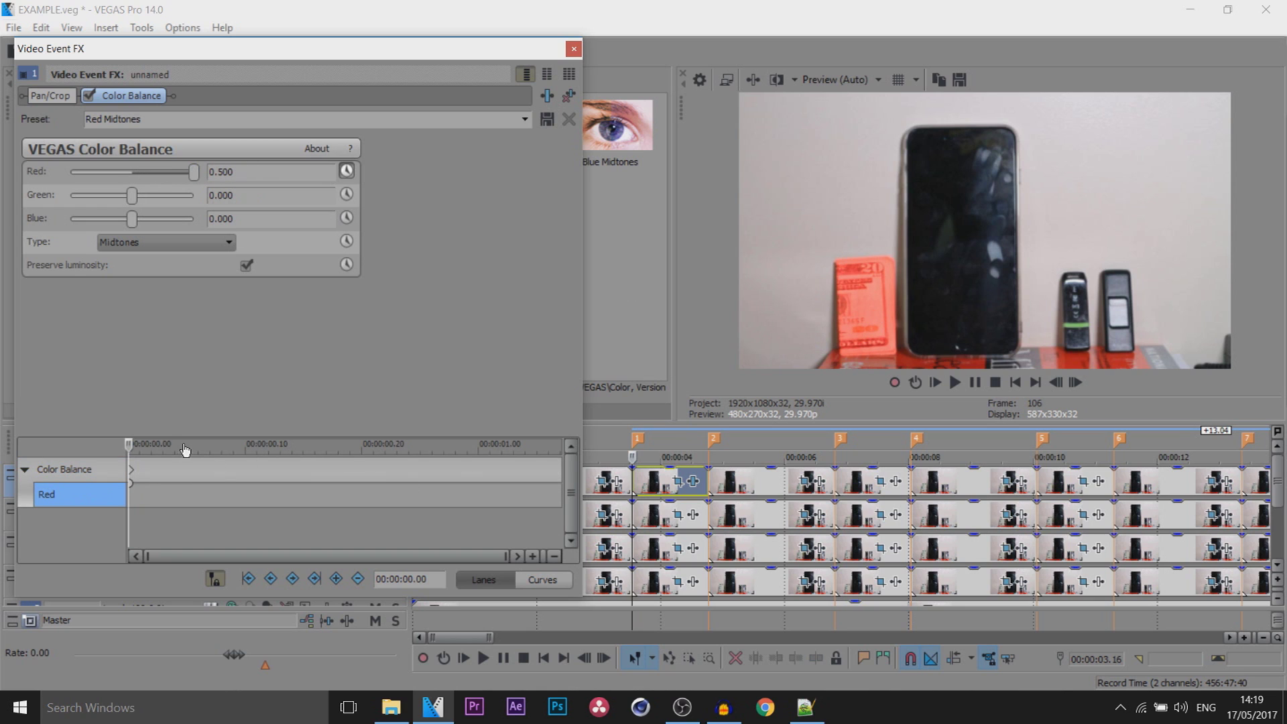
- Keyframe Color Balance's Red parameter to 0.000 at 00:00:01.07 and close the effect settings
left_click_drag(131, 446, 582, 428)
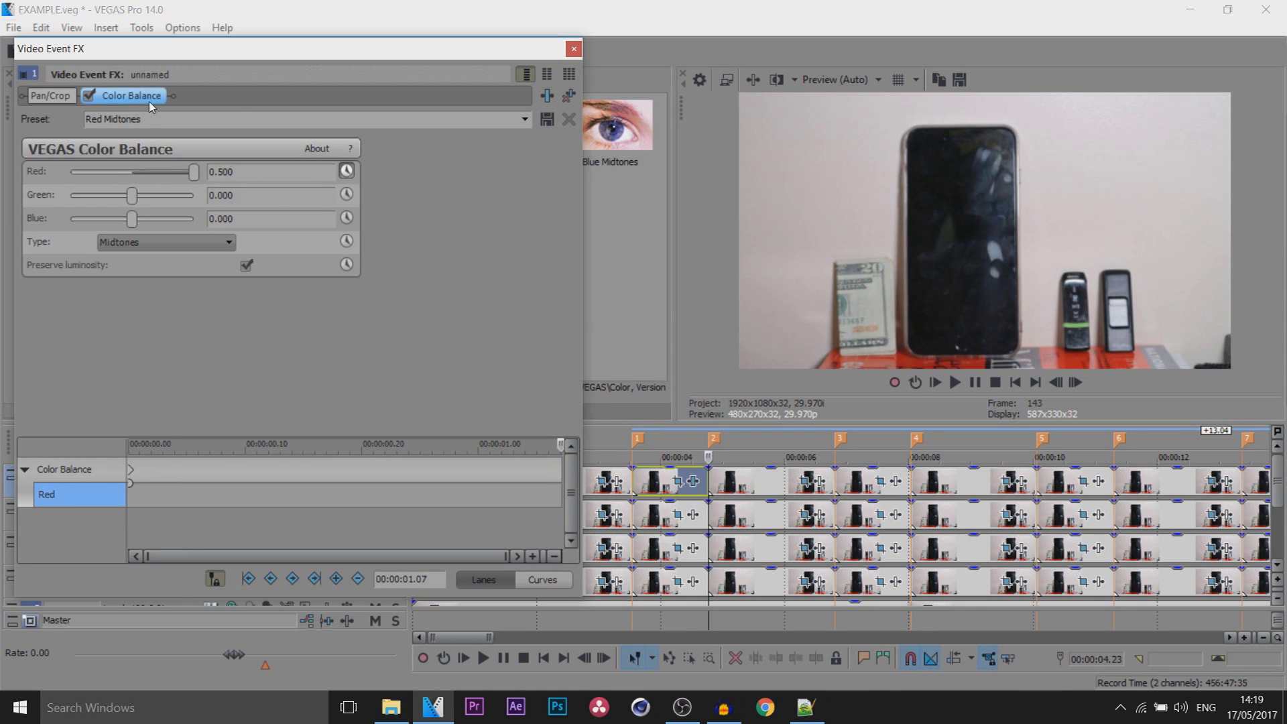
double_click(262, 171)
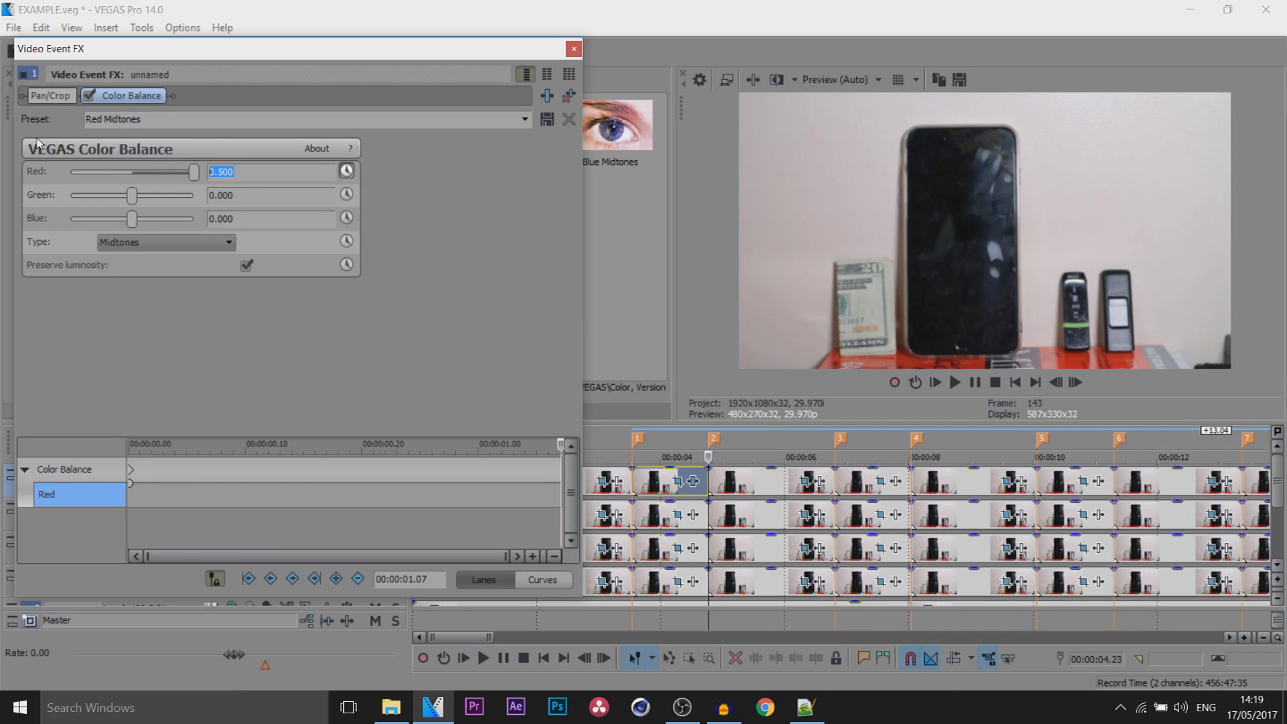
type("0")
key("Return")
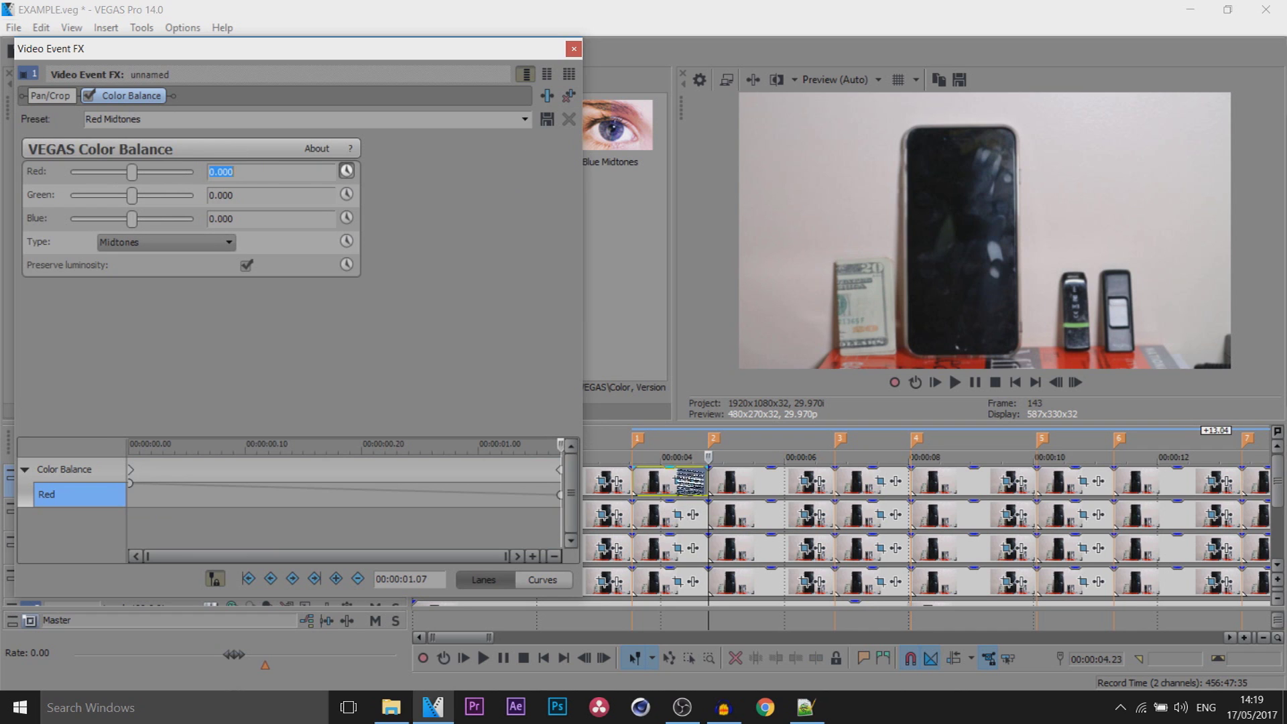
left_click(574, 48)
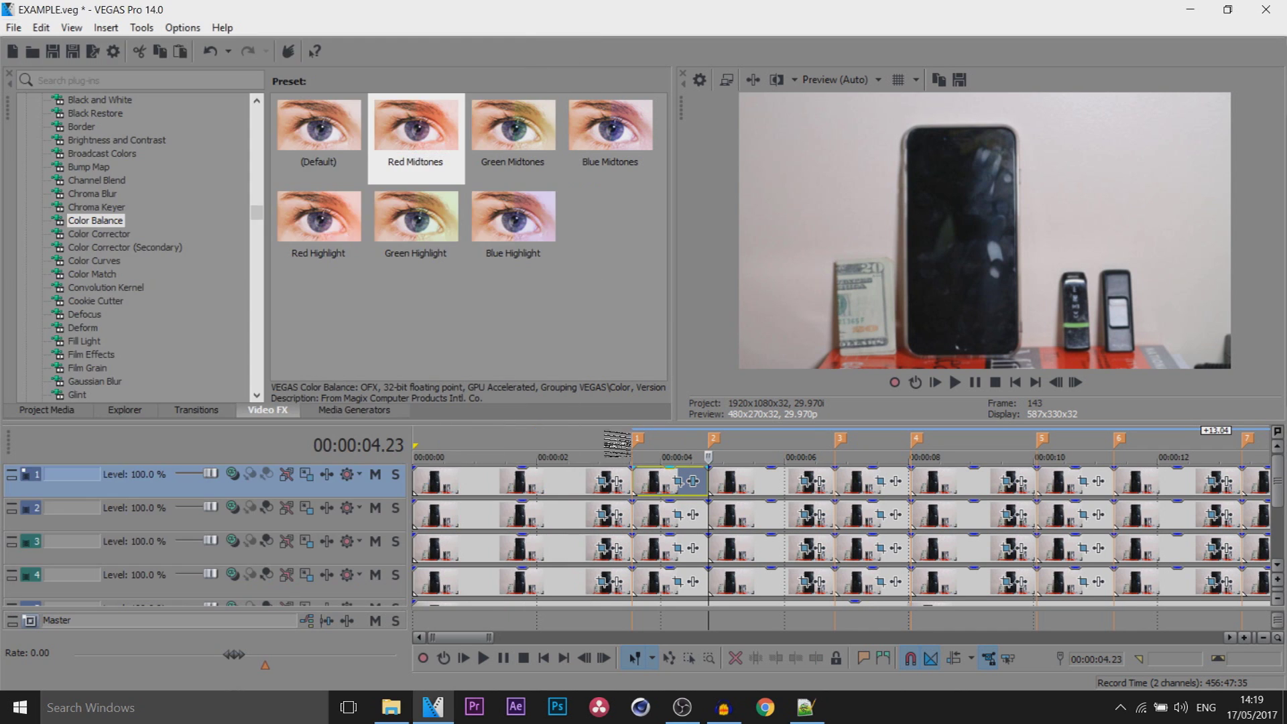
- Play back the Color Balance flash from just before marker 1 to past marker 2
left_click(603, 457)
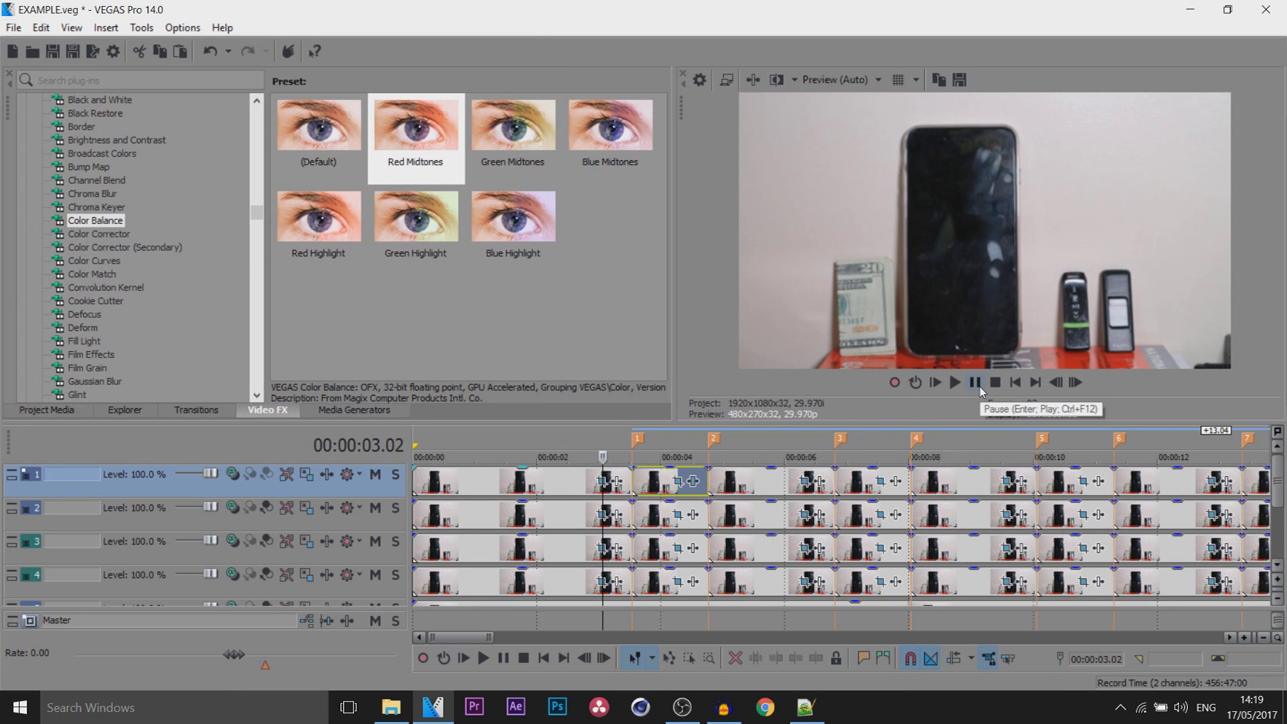
left_click(978, 386)
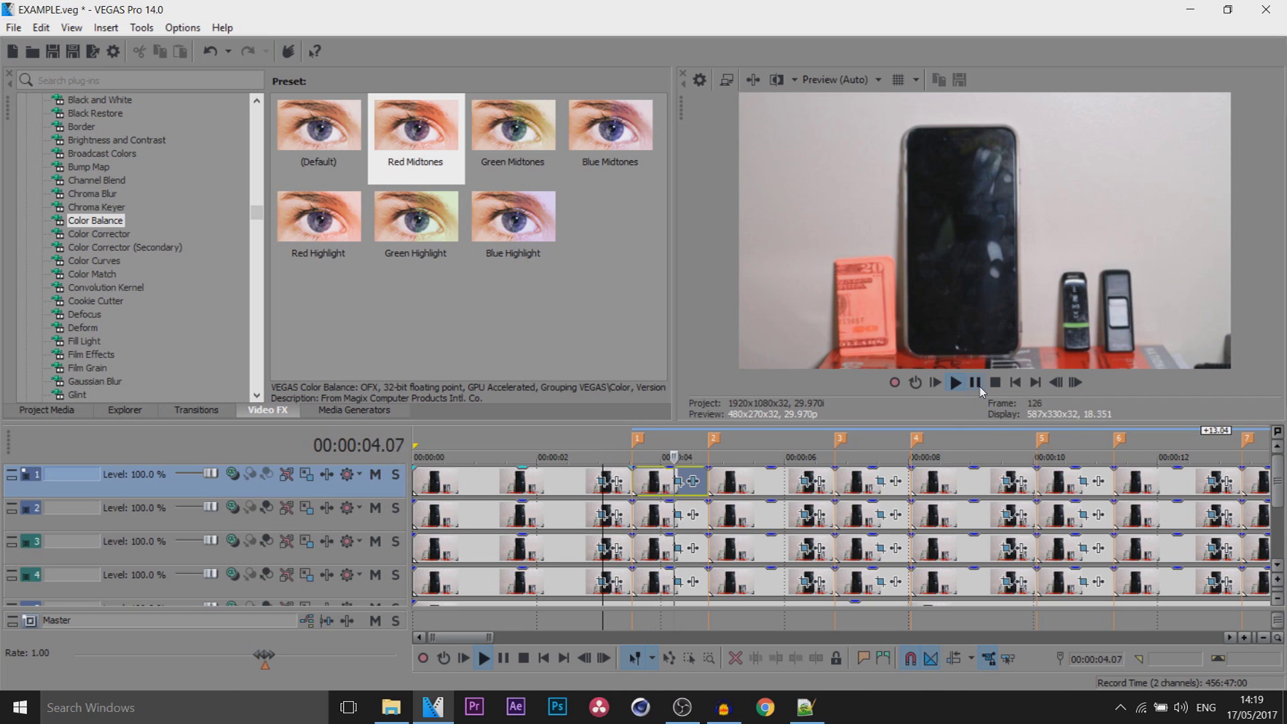
left_click(977, 384)
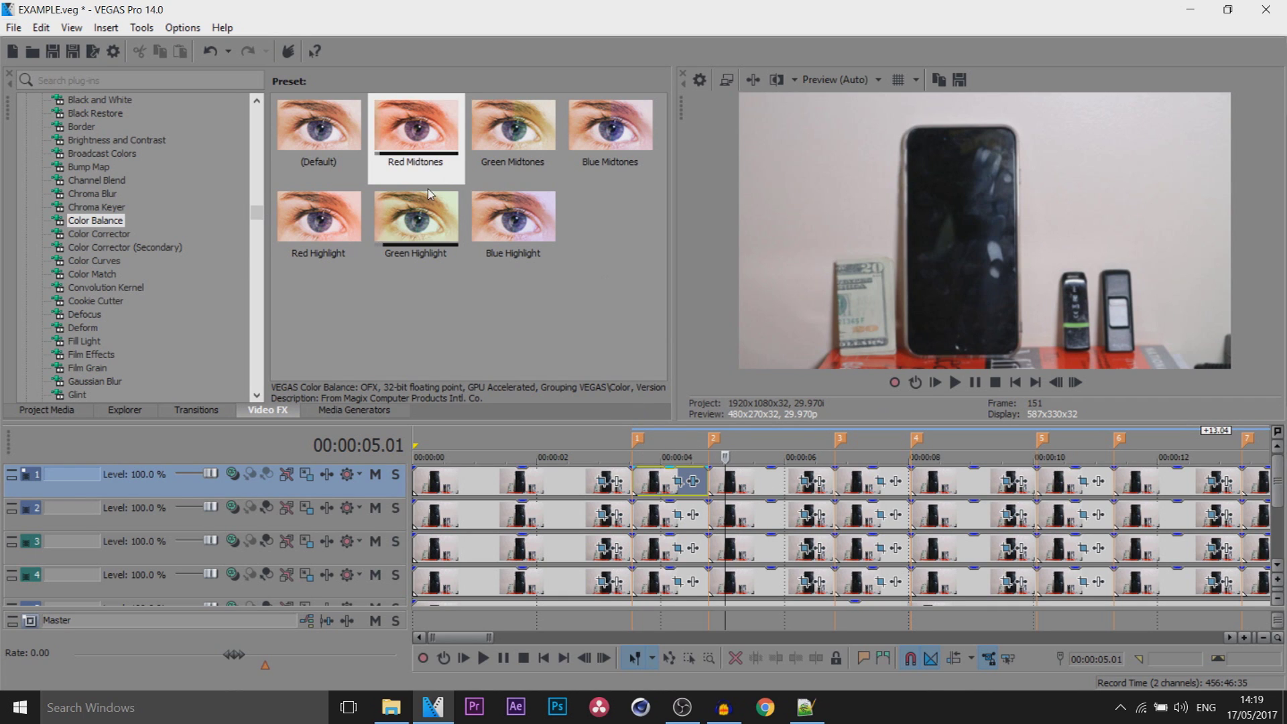
- Apply the Levels effect with the default preset to the track 2 event between markers 2 and 3
scroll(142, 335, "down", 2)
scroll(122, 319, "down", 12)
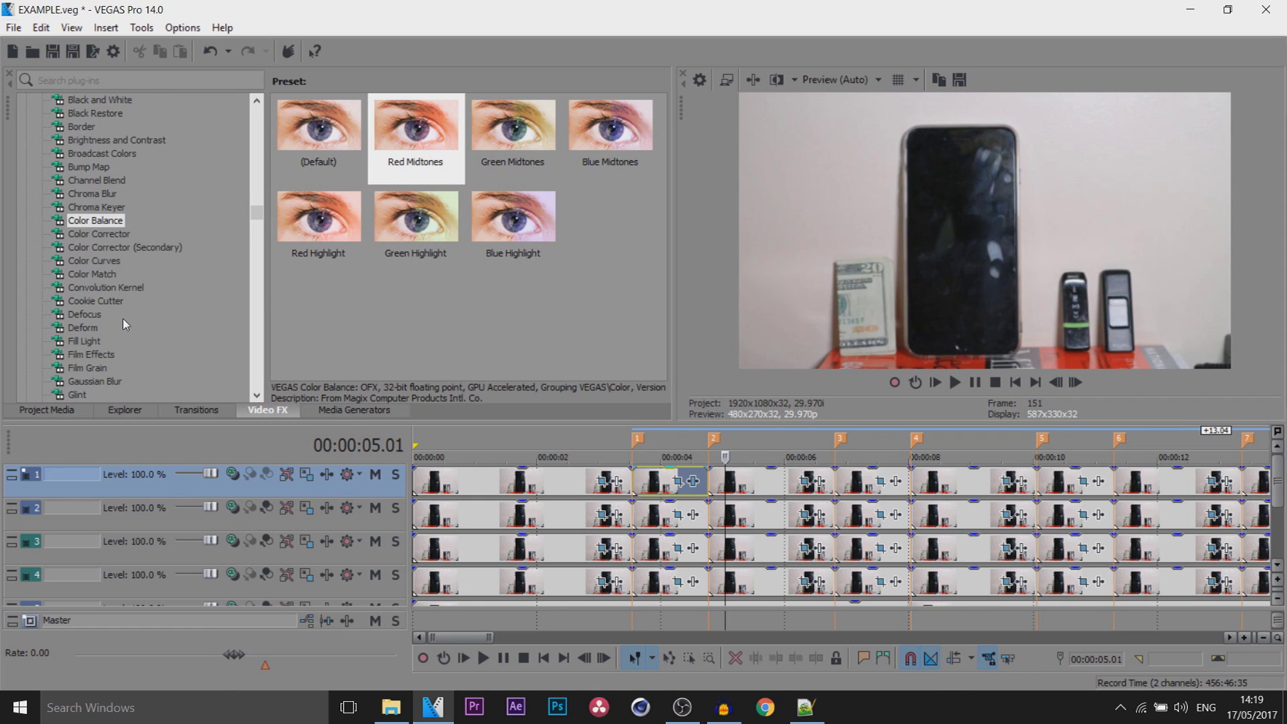
scroll(131, 317, "up", 4)
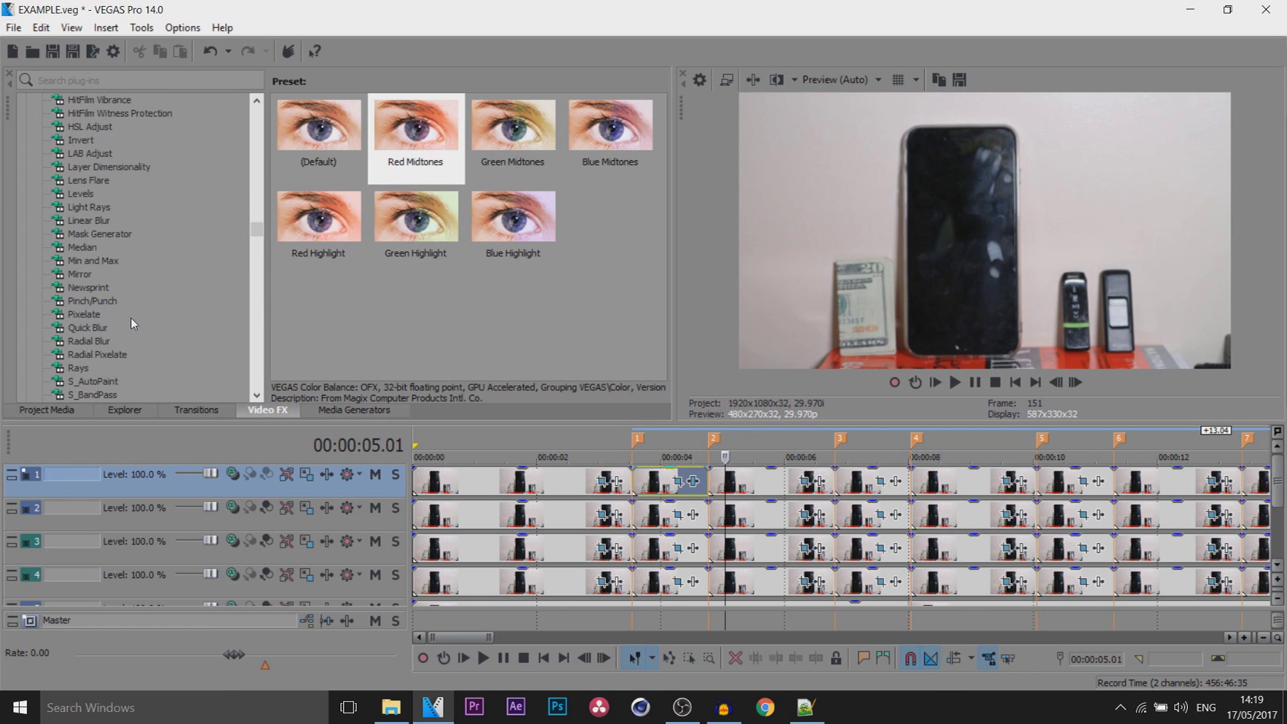
left_click(93, 193)
left_click_drag(296, 141, 719, 518)
left_click(719, 518)
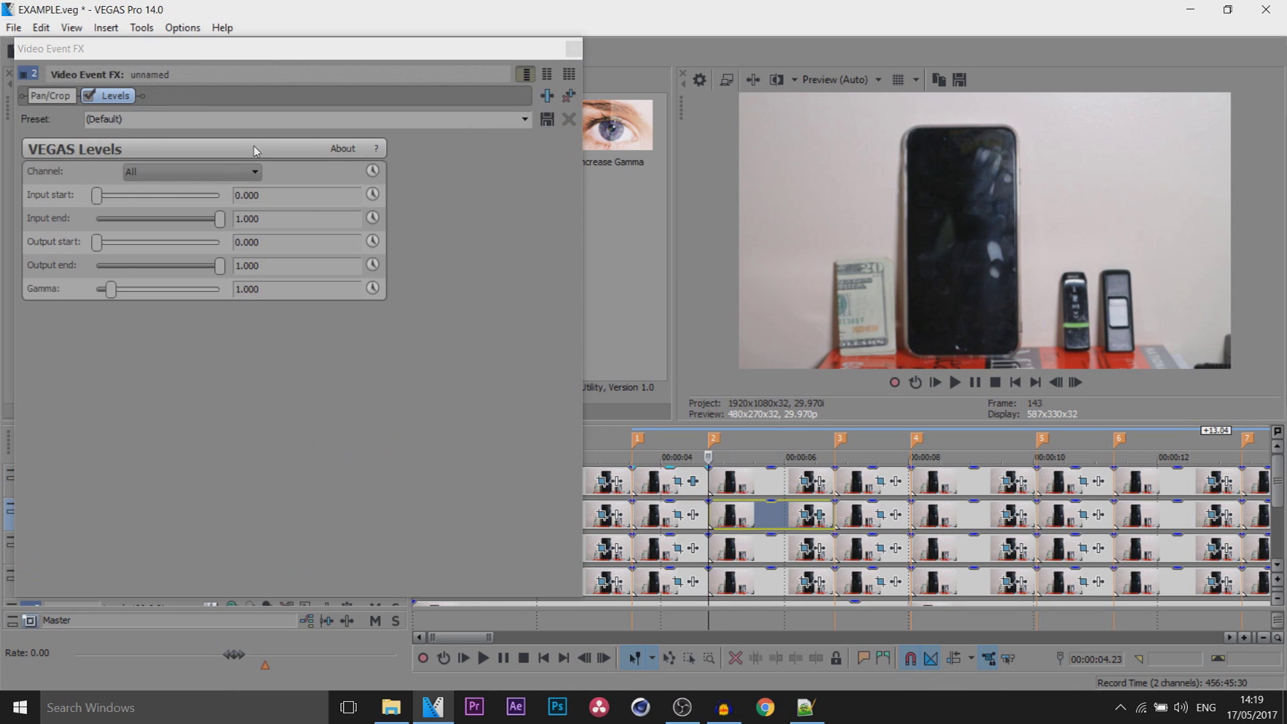
- Animate the Levels Input end parameter with keyframes of 0.300 at the event's start and 1.000 at 00:00:02.01
left_click(372, 218)
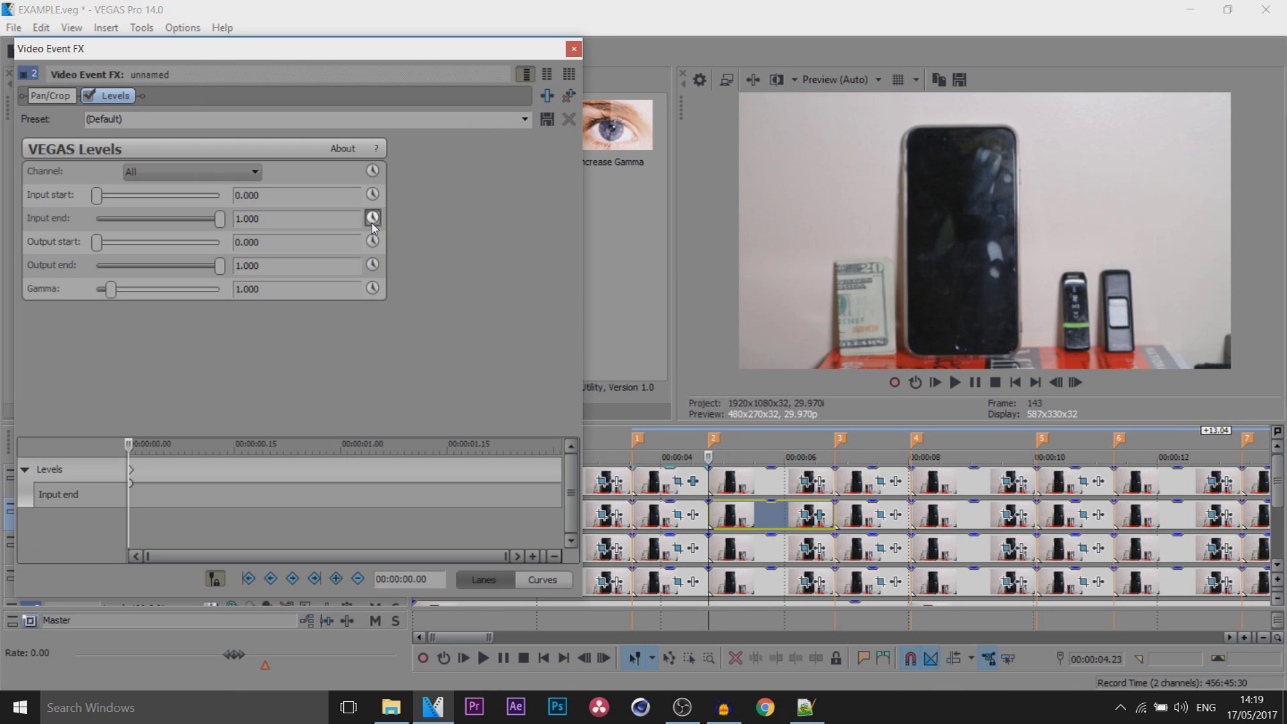
double_click(244, 217)
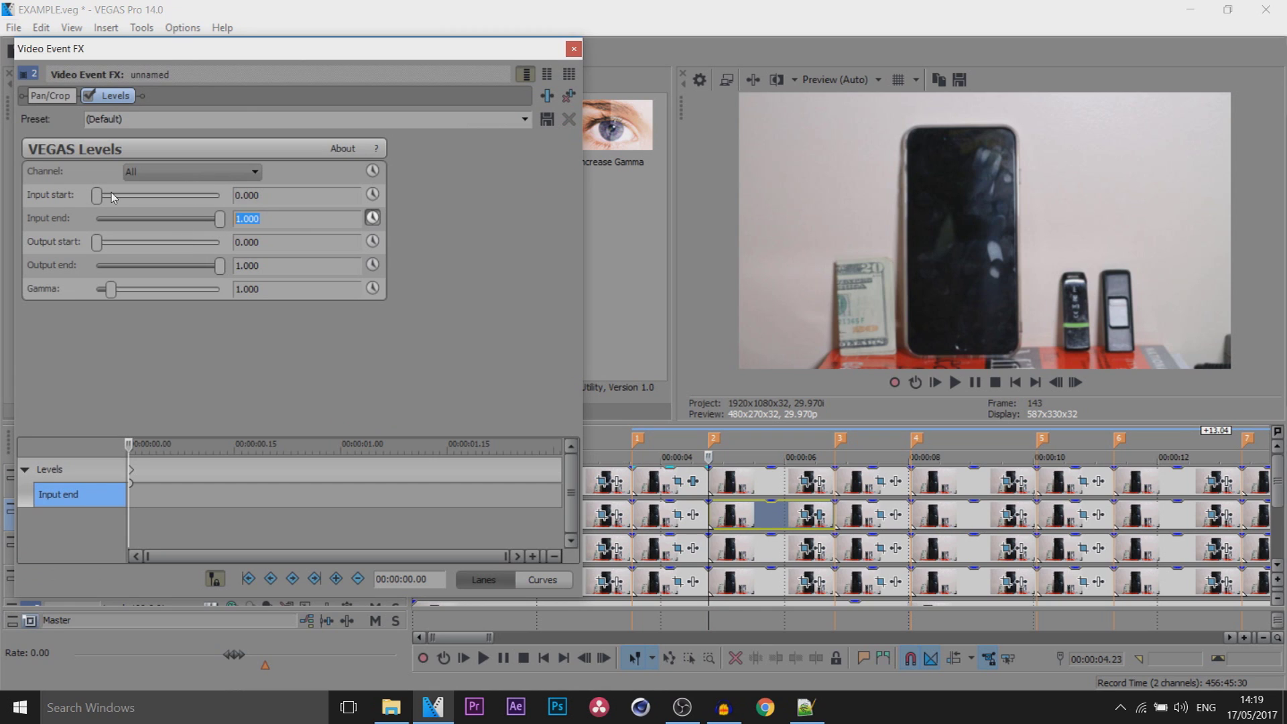
type("0.")
key("Return")
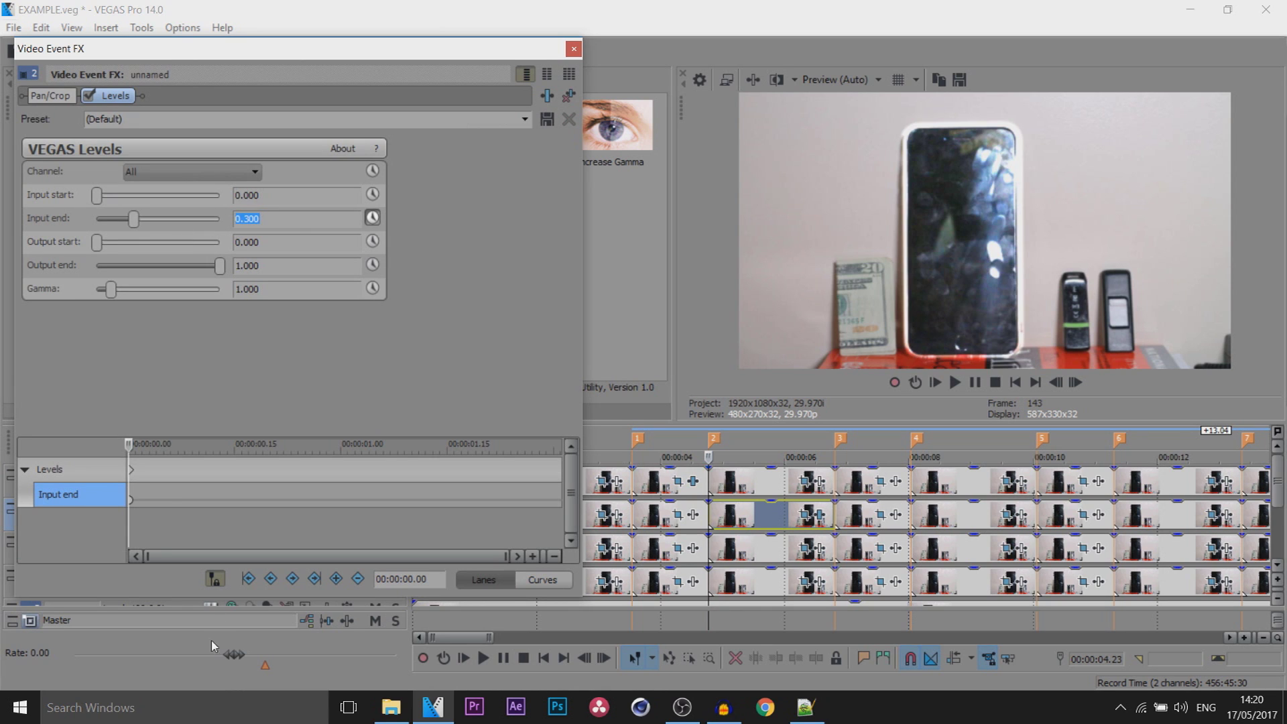
left_click_drag(122, 444, 560, 444)
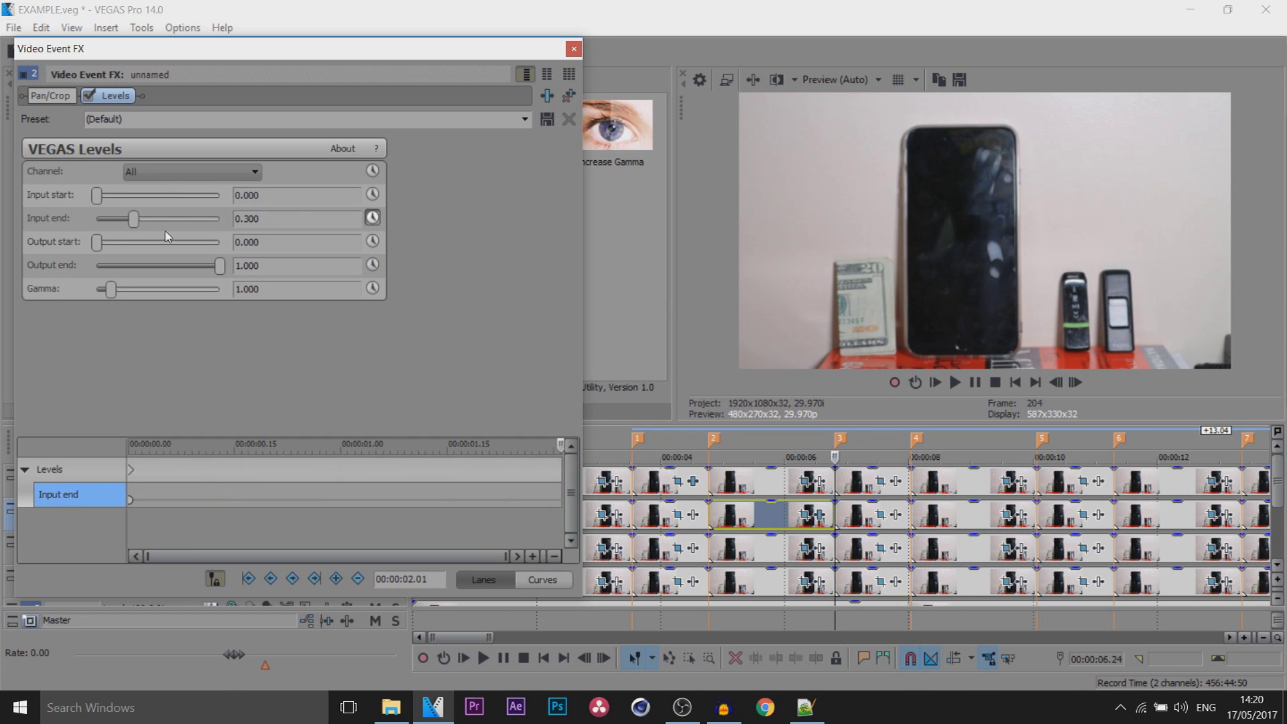
left_click_drag(134, 219, 221, 220)
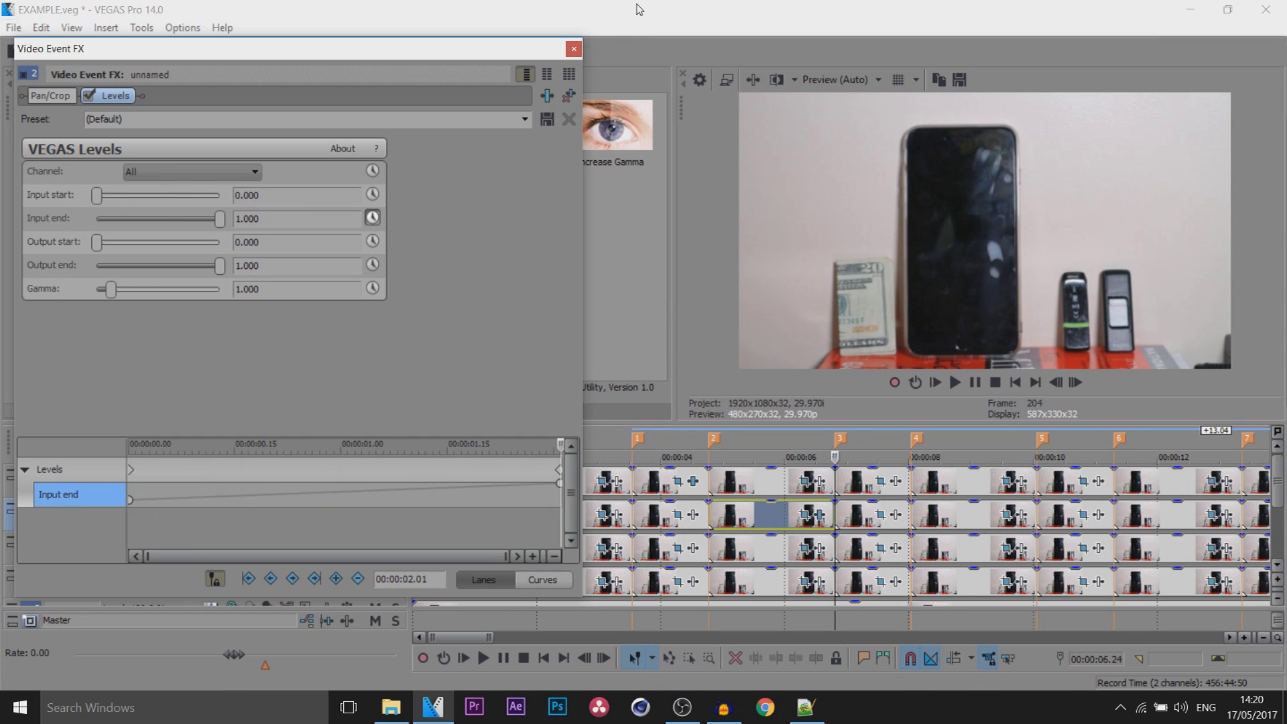
- Close the effect settings and play back the flashes from just before marker 1 to past marker 2
left_click(580, 51)
left_click(606, 514)
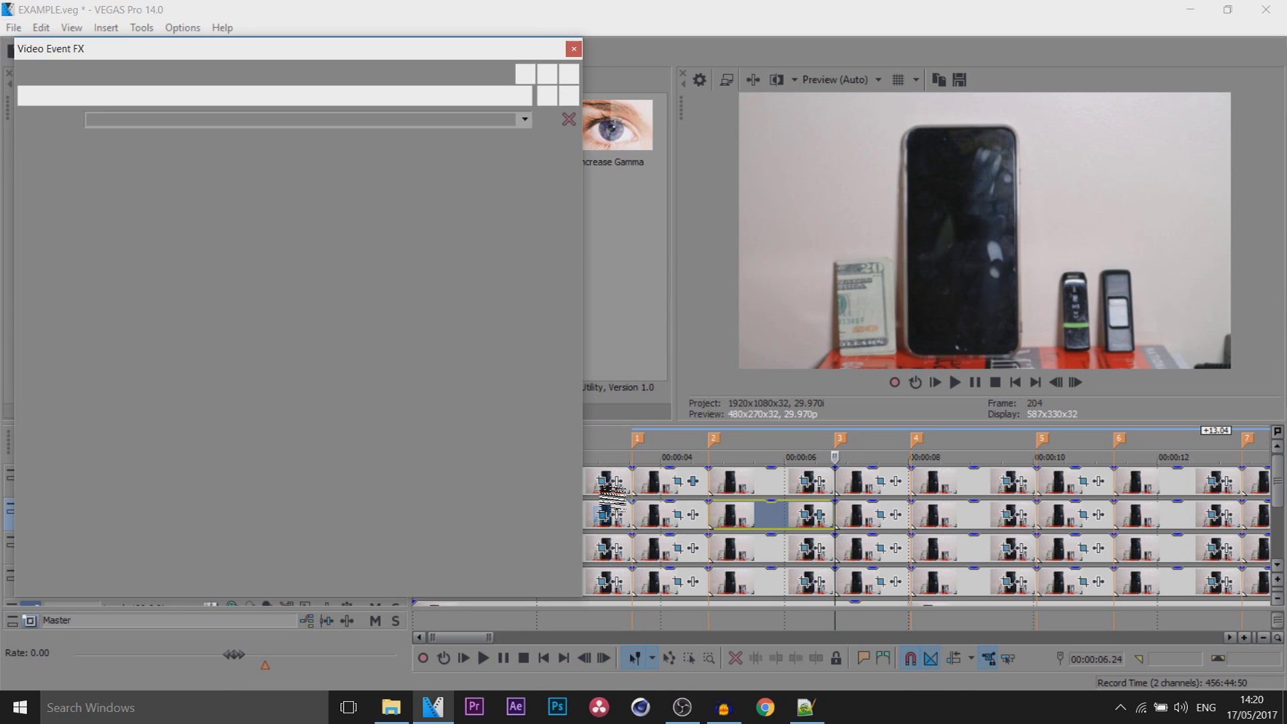
left_click(574, 48)
left_click(610, 452)
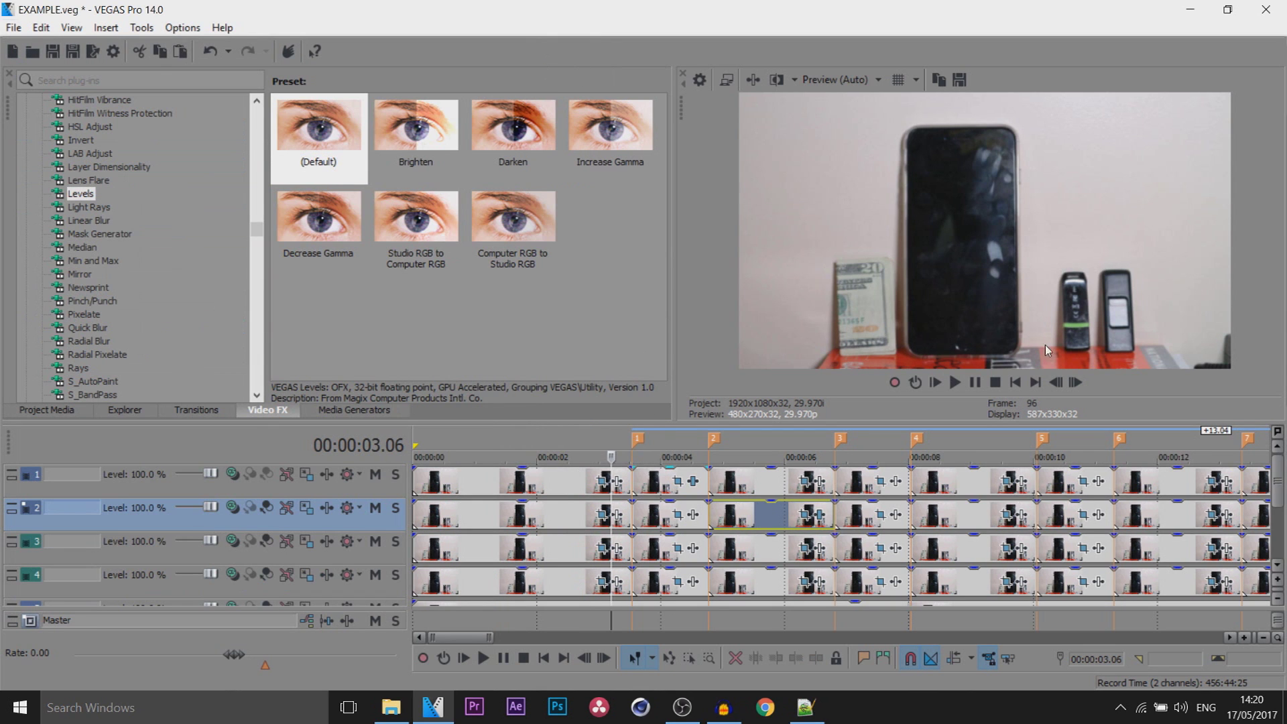
key("space")
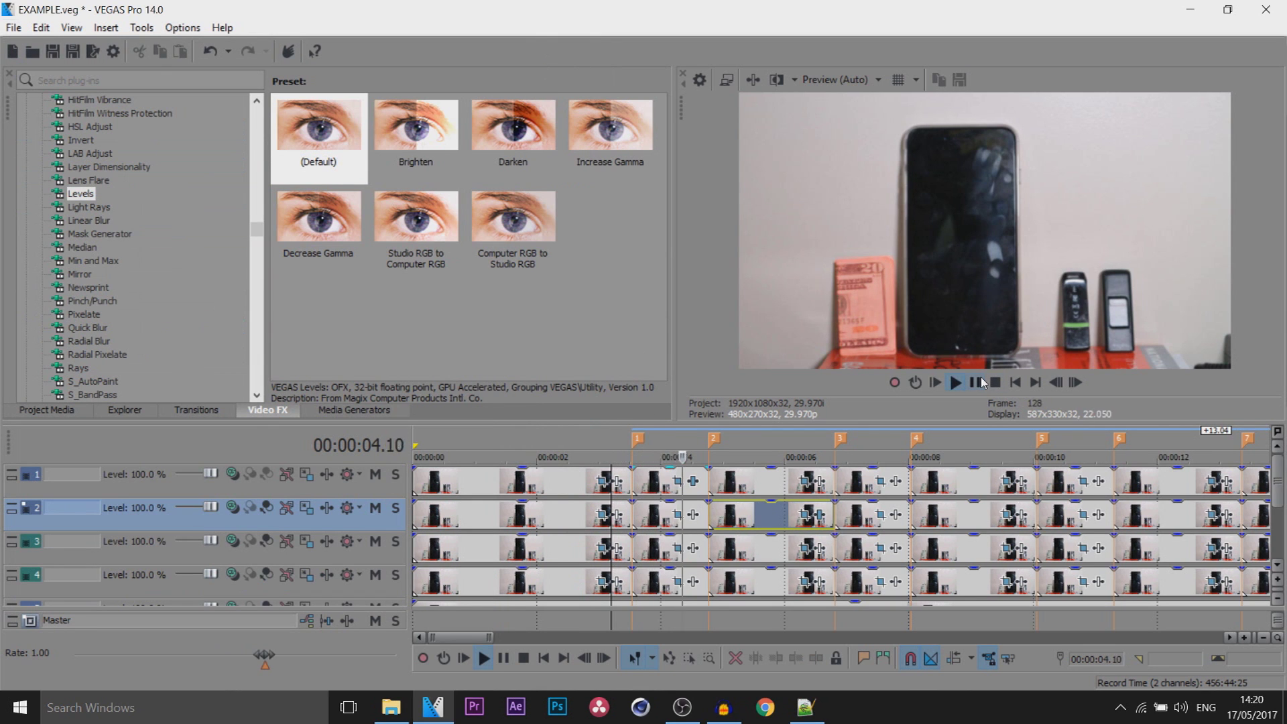
left_click(977, 383)
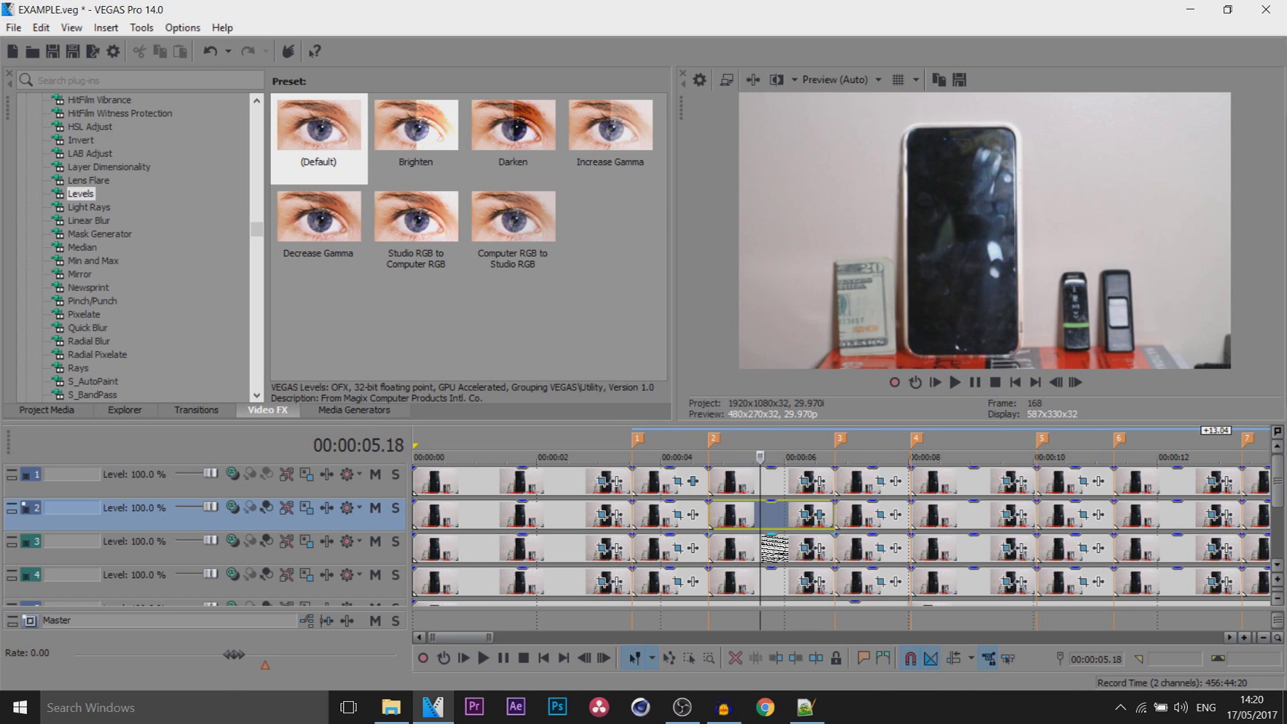
left_click(642, 481)
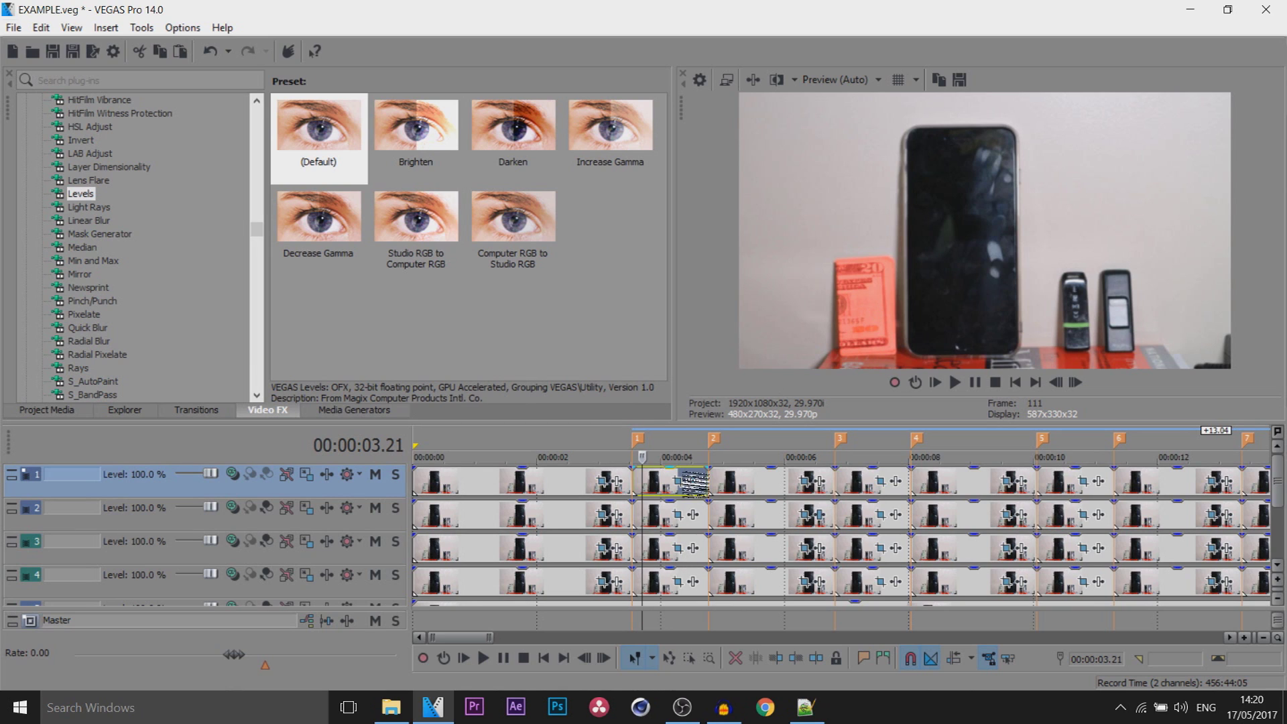
left_click(655, 583)
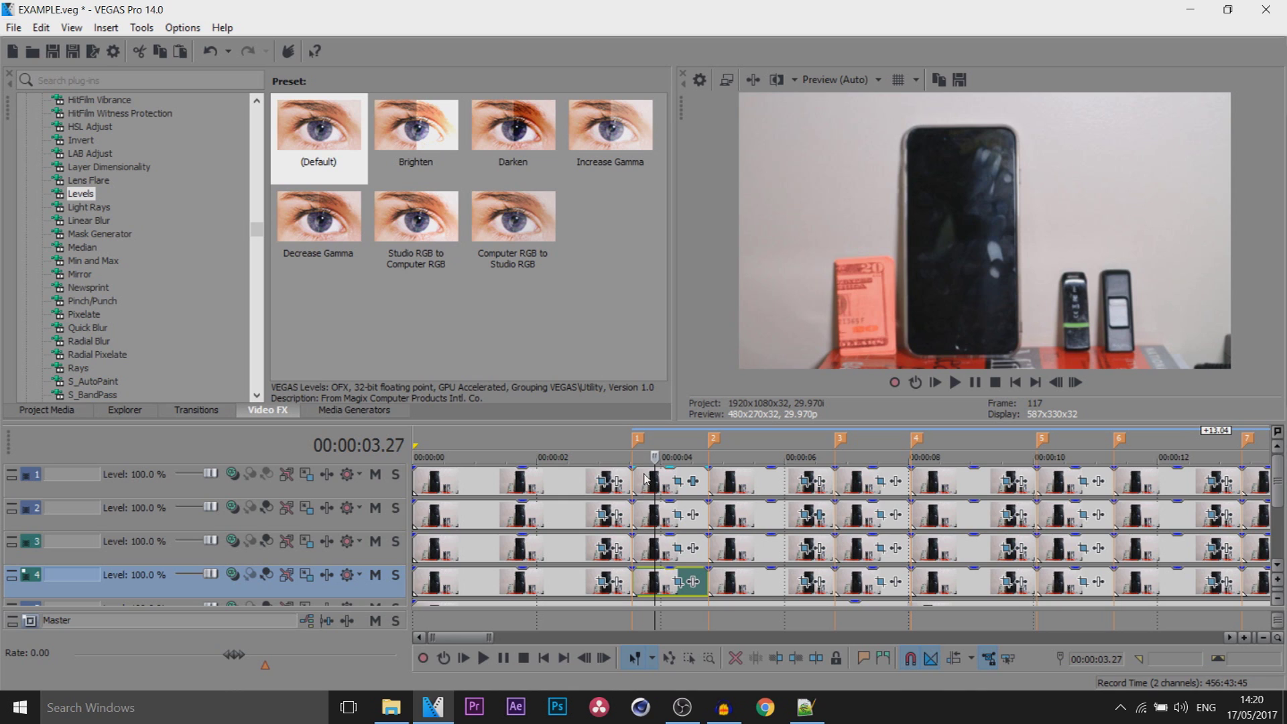
- Name track 1 "$$$$$$" and track 2 "Phone"
double_click(82, 473)
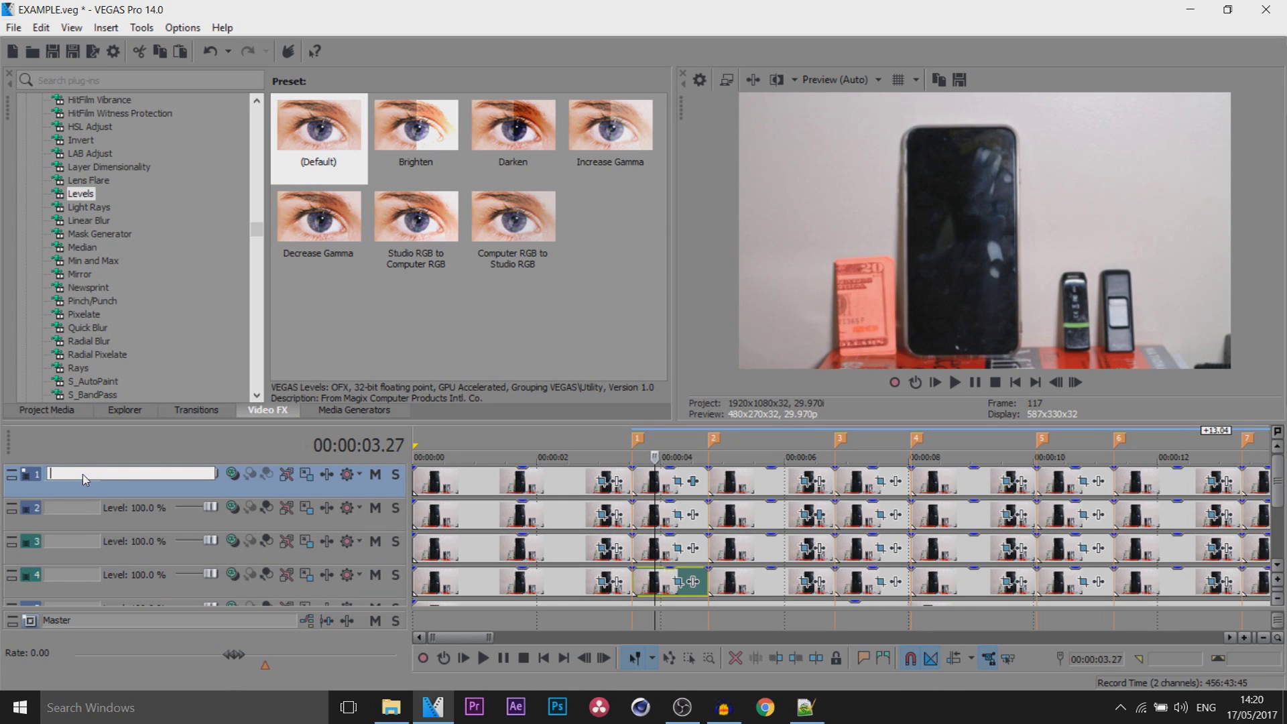
type("$$$$$$")
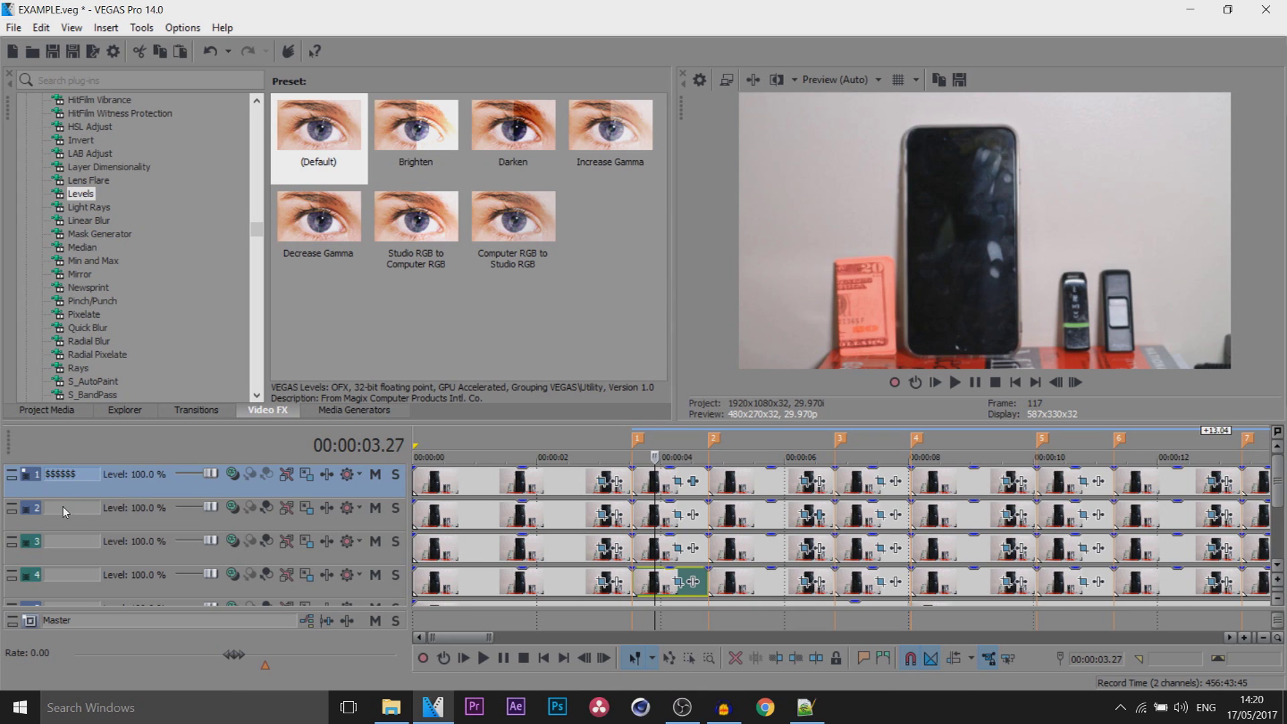
double_click(63, 507)
type("Phone")
key("Return")
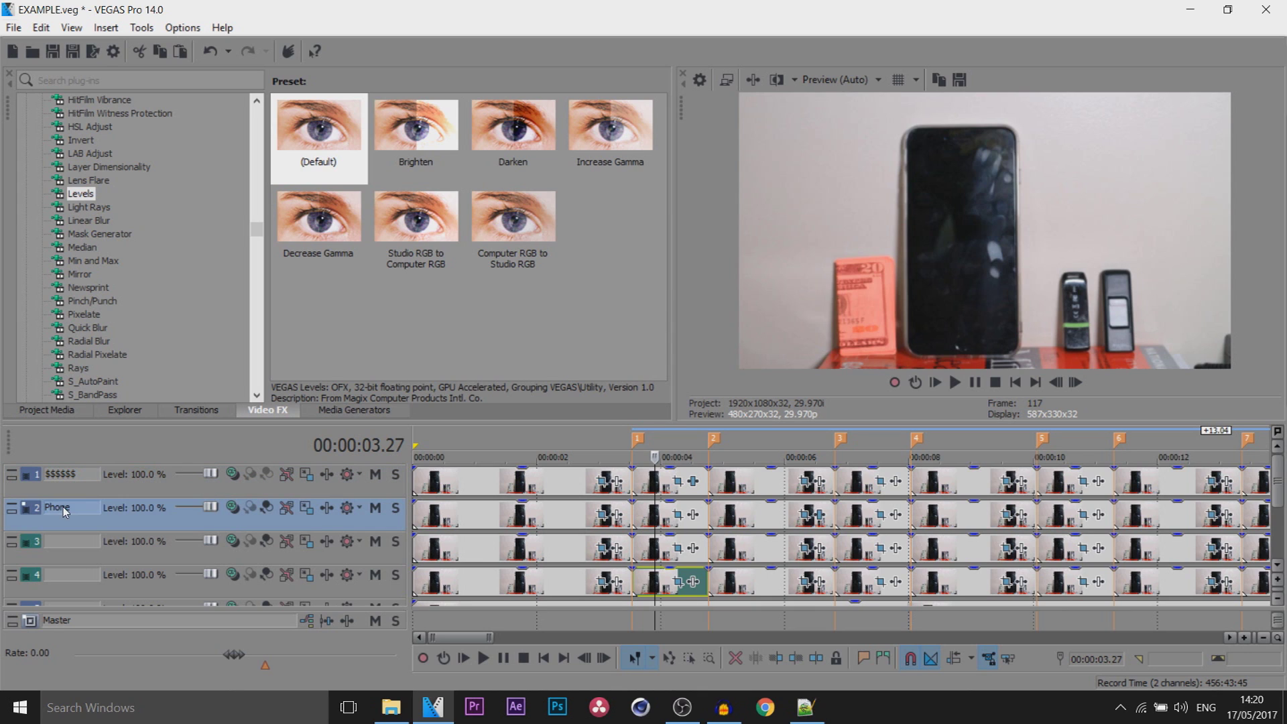
- Name track 3 "USB Green" and track 4 "USB Black"
double_click(82, 542)
type("USB")
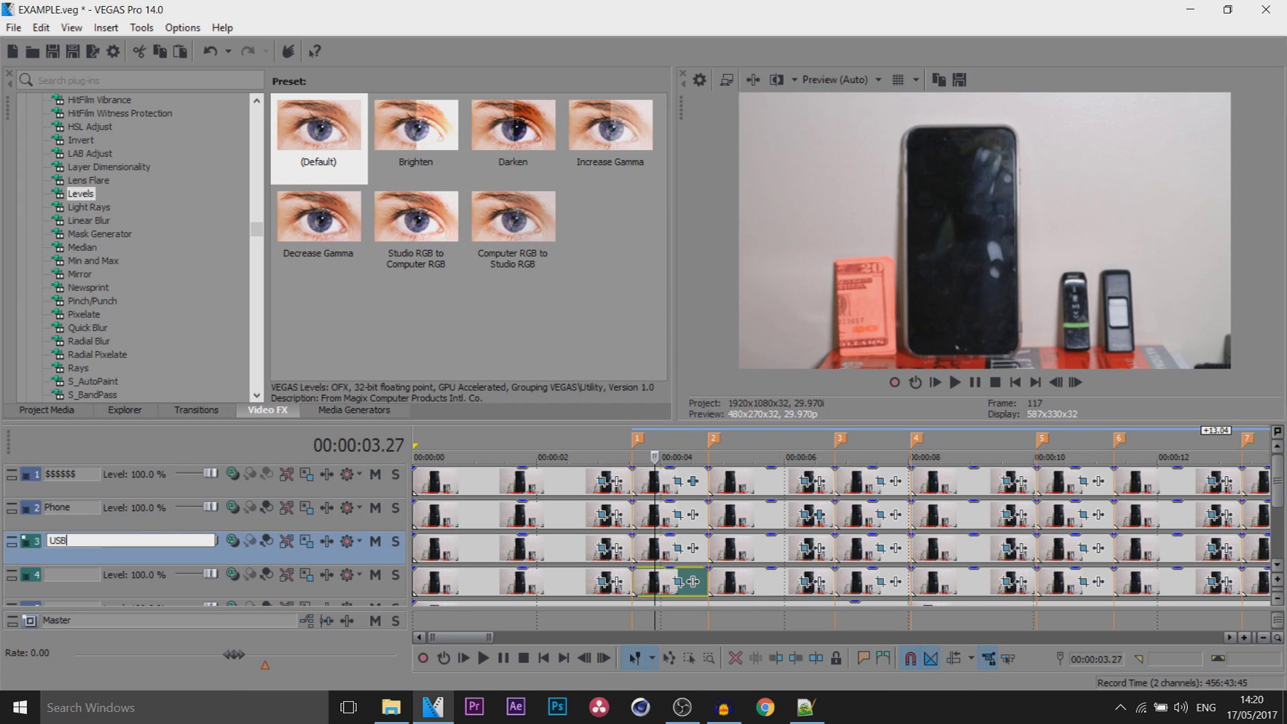
type(" Green")
key("Return")
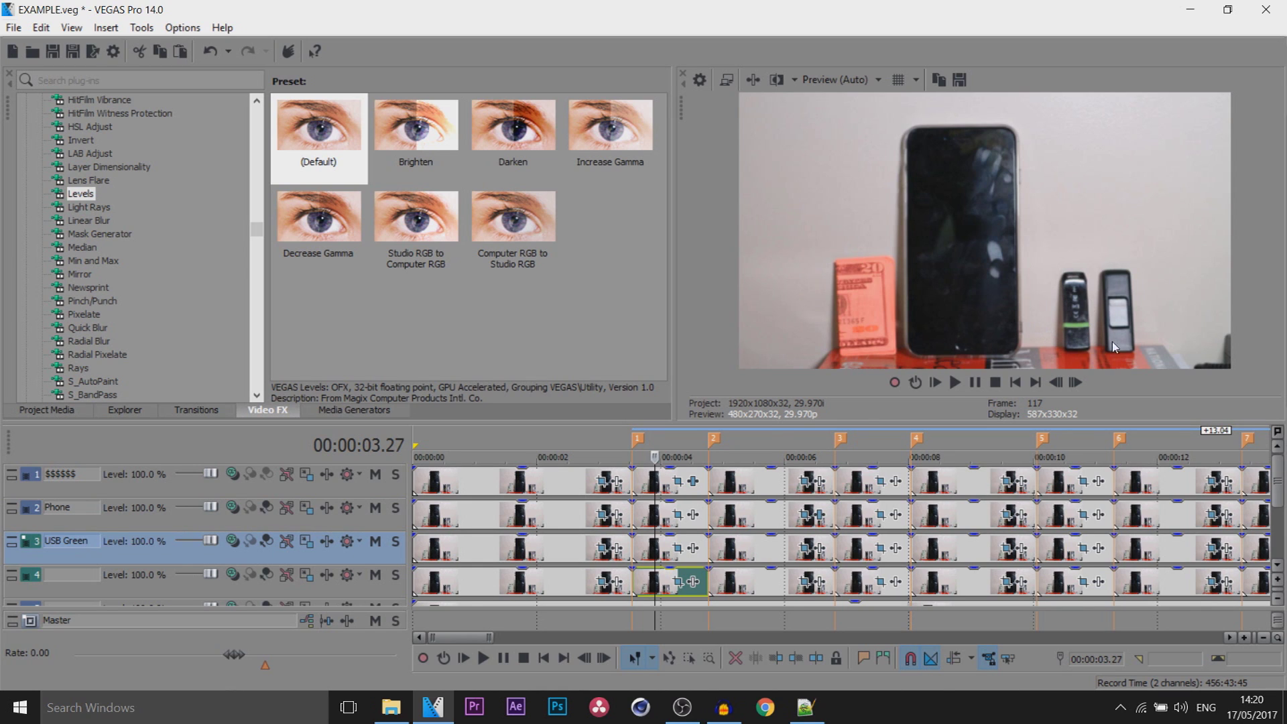
double_click(60, 575)
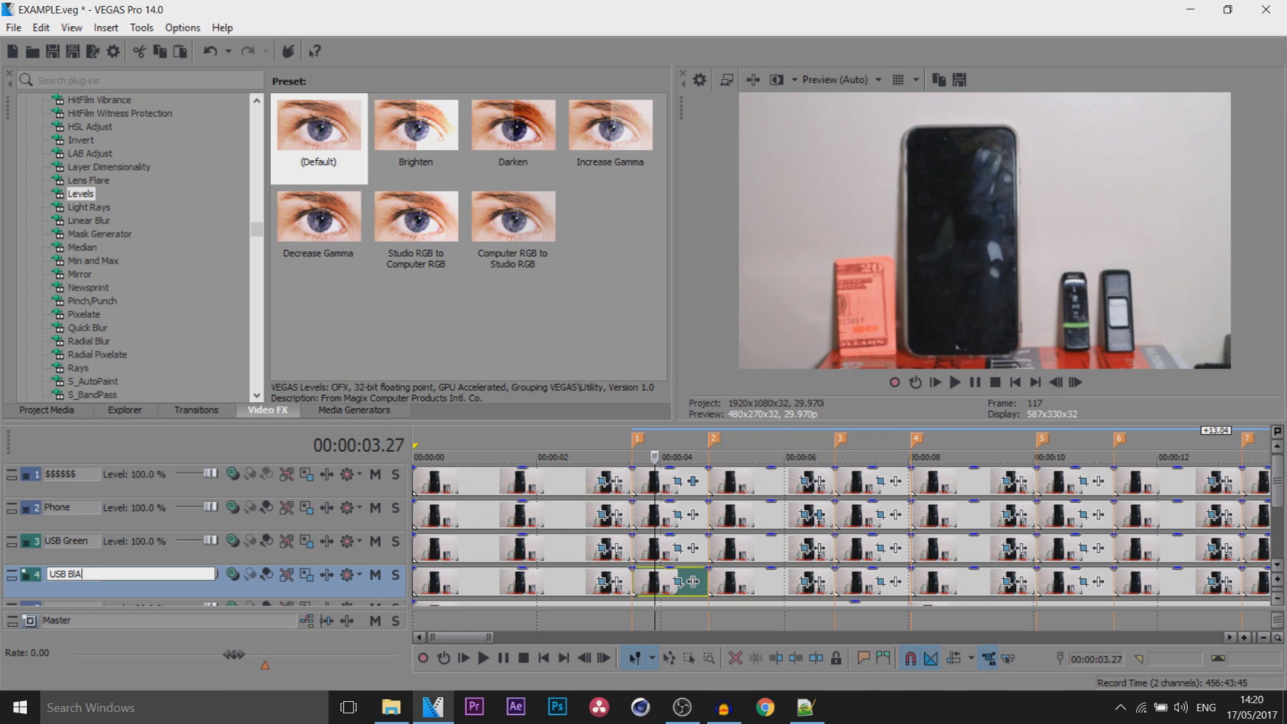
type("USB Black")
key("Return")
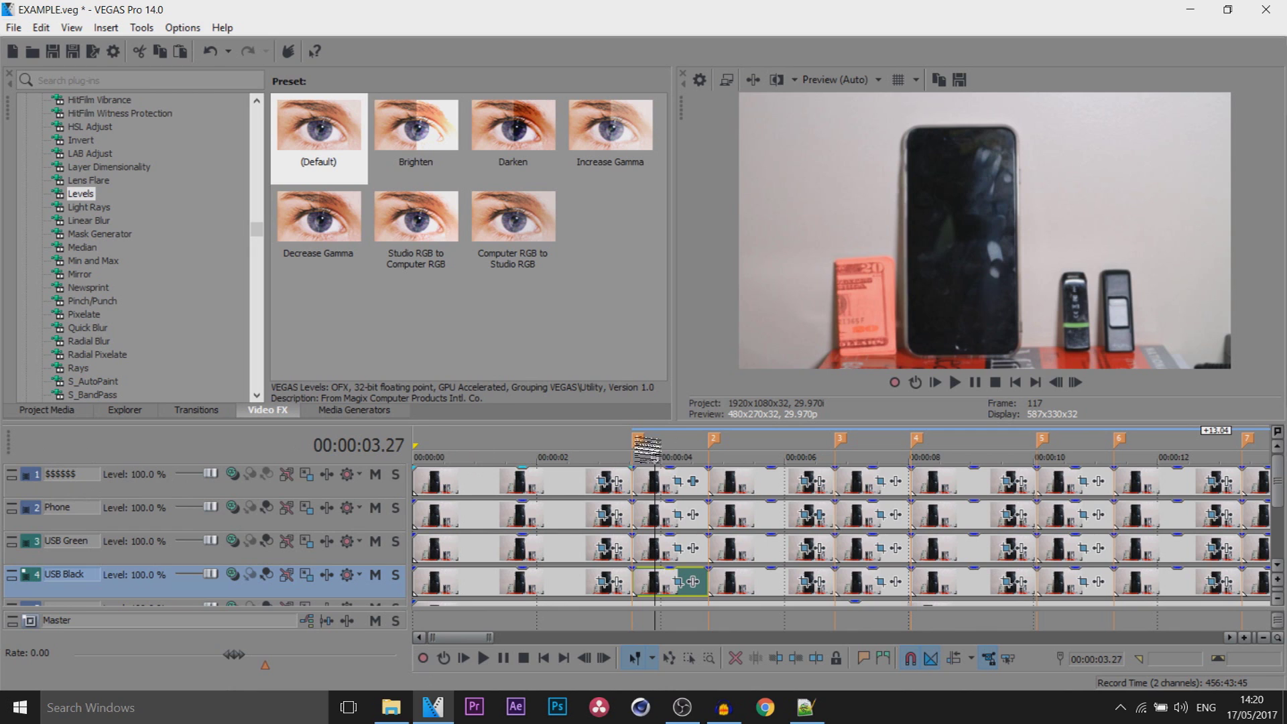
- Check preview frames at several points on the timeline from marker 1 to just past marker 3
left_click(635, 438)
left_click(686, 443)
left_click(752, 448)
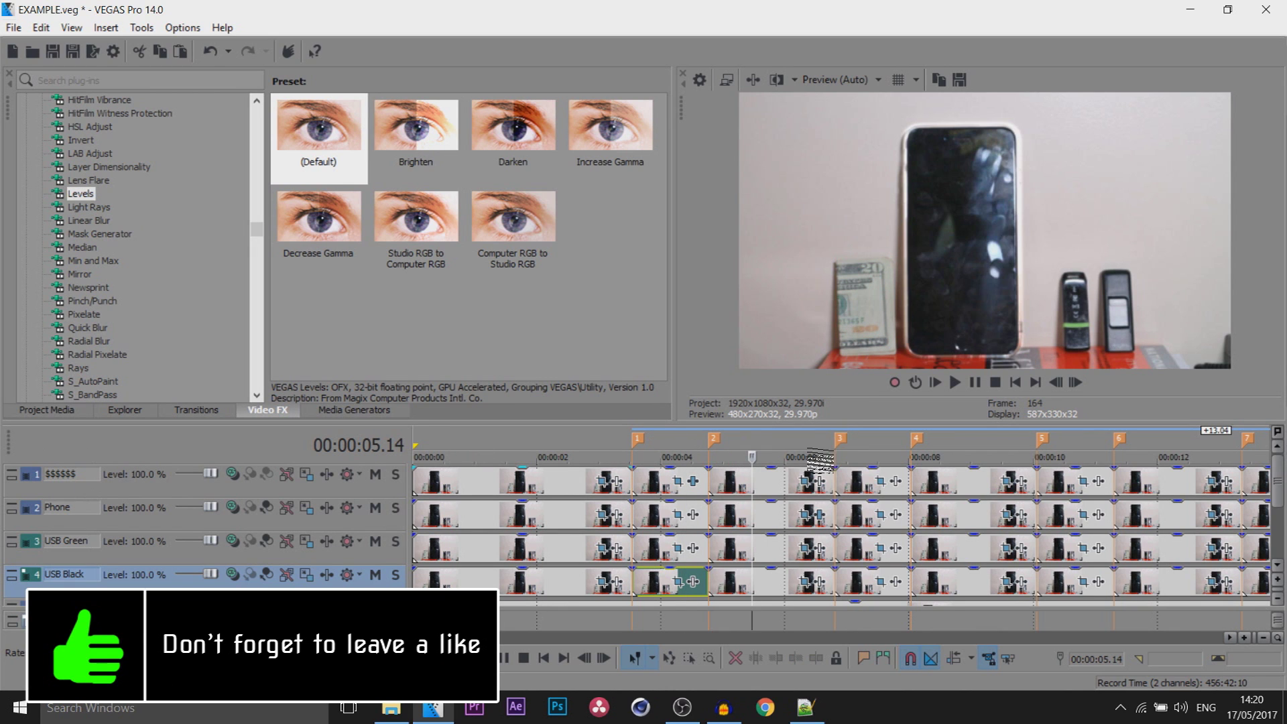
left_click(797, 444)
left_click(853, 456)
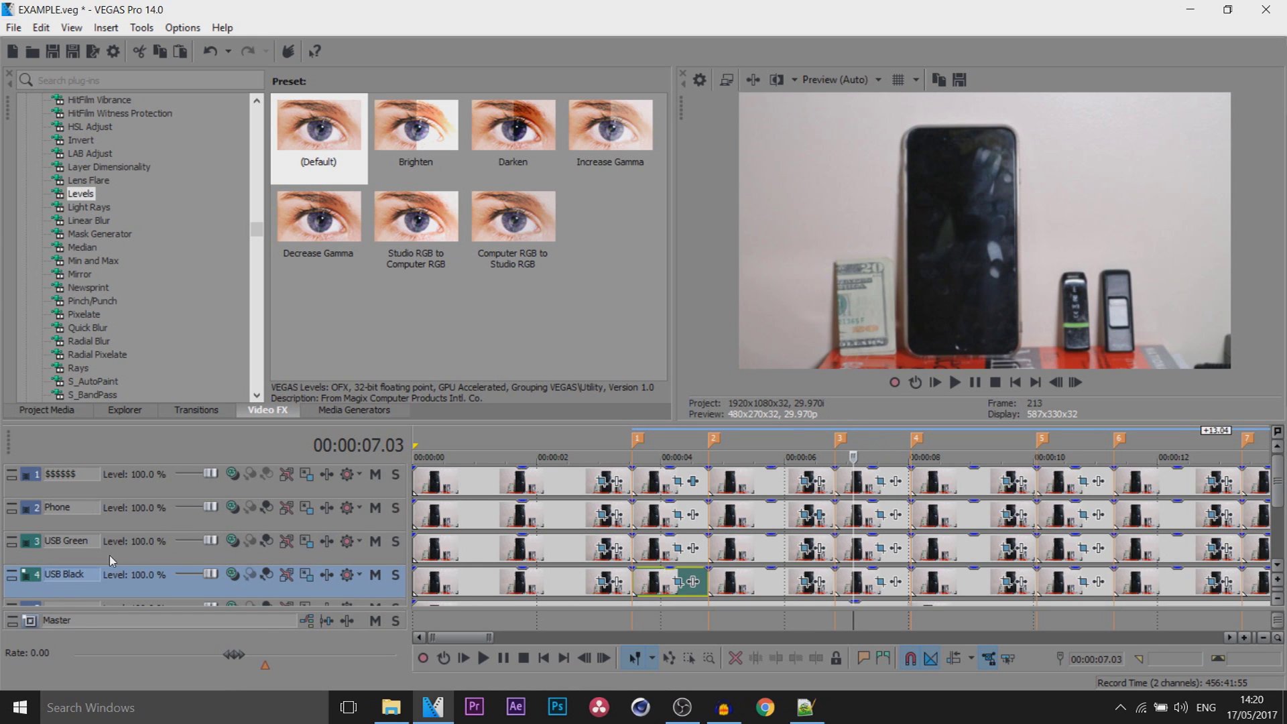
- Apply the Color Balance effect with the default preset to the USB Green track's event between markers 3 and 4
left_click(850, 548)
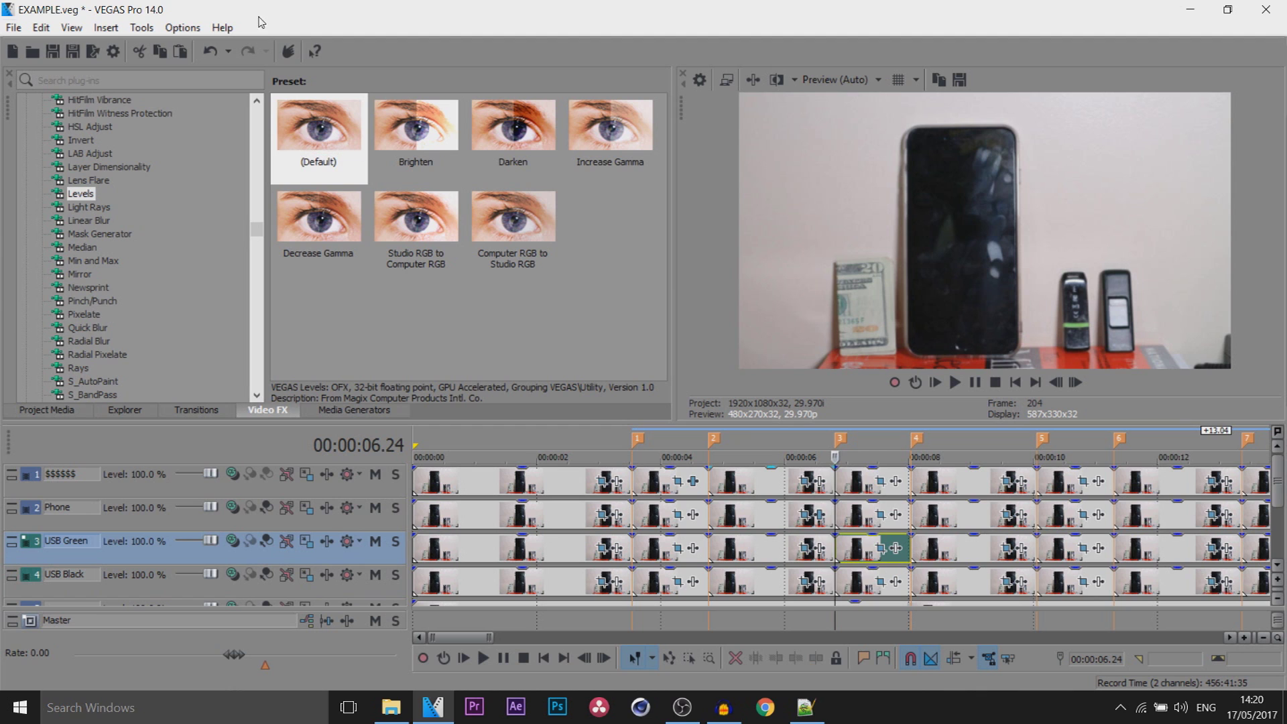
scroll(121, 202, "up", 4)
scroll(127, 215, "up", 4)
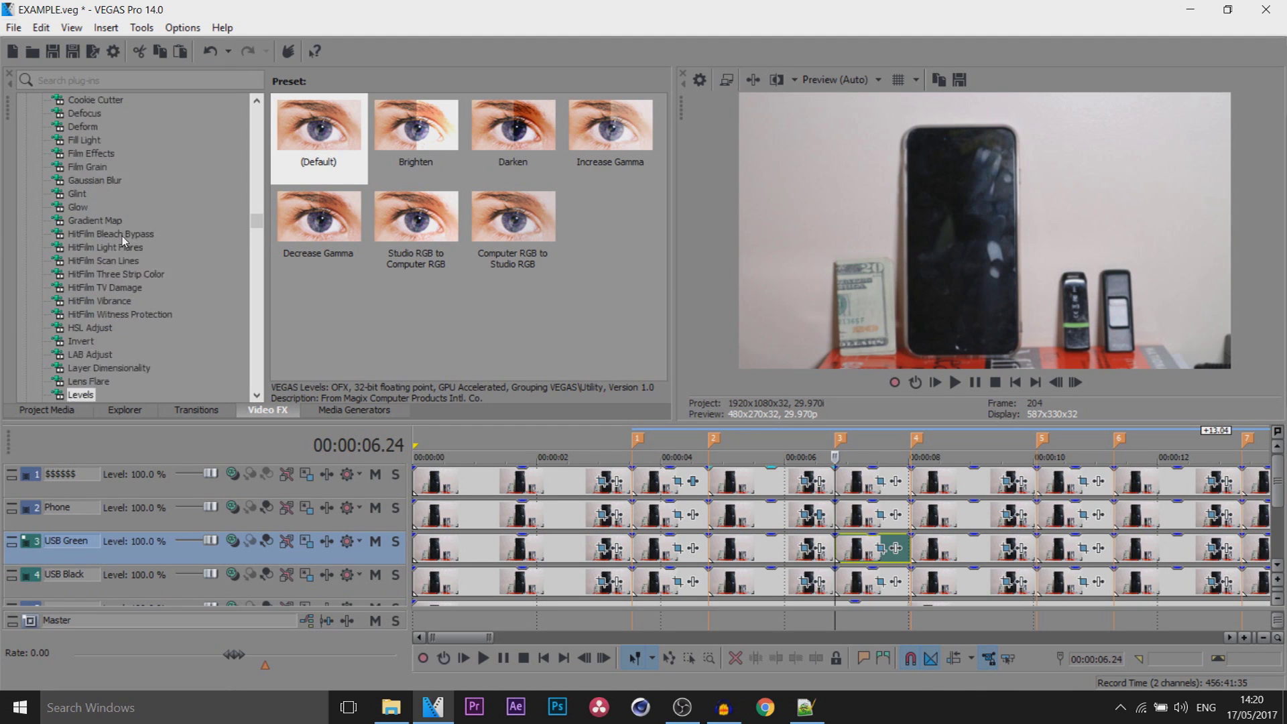
scroll(119, 239, "up", 3)
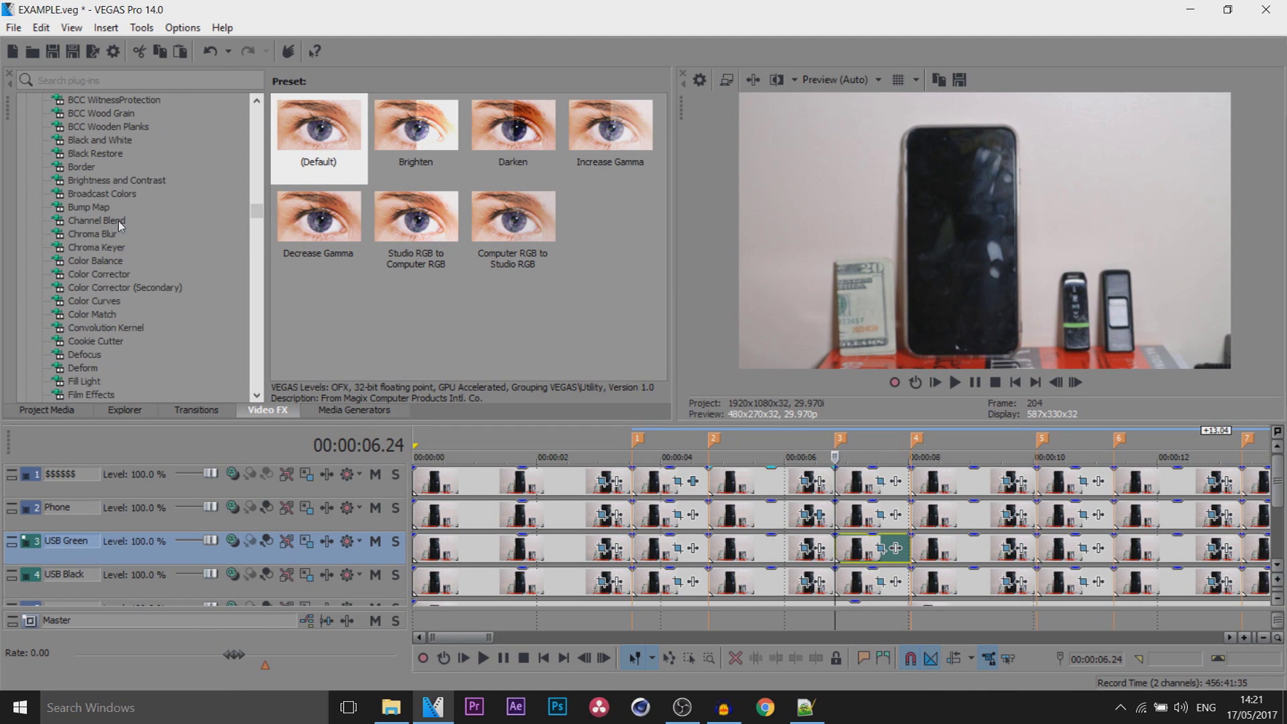
left_click(114, 261)
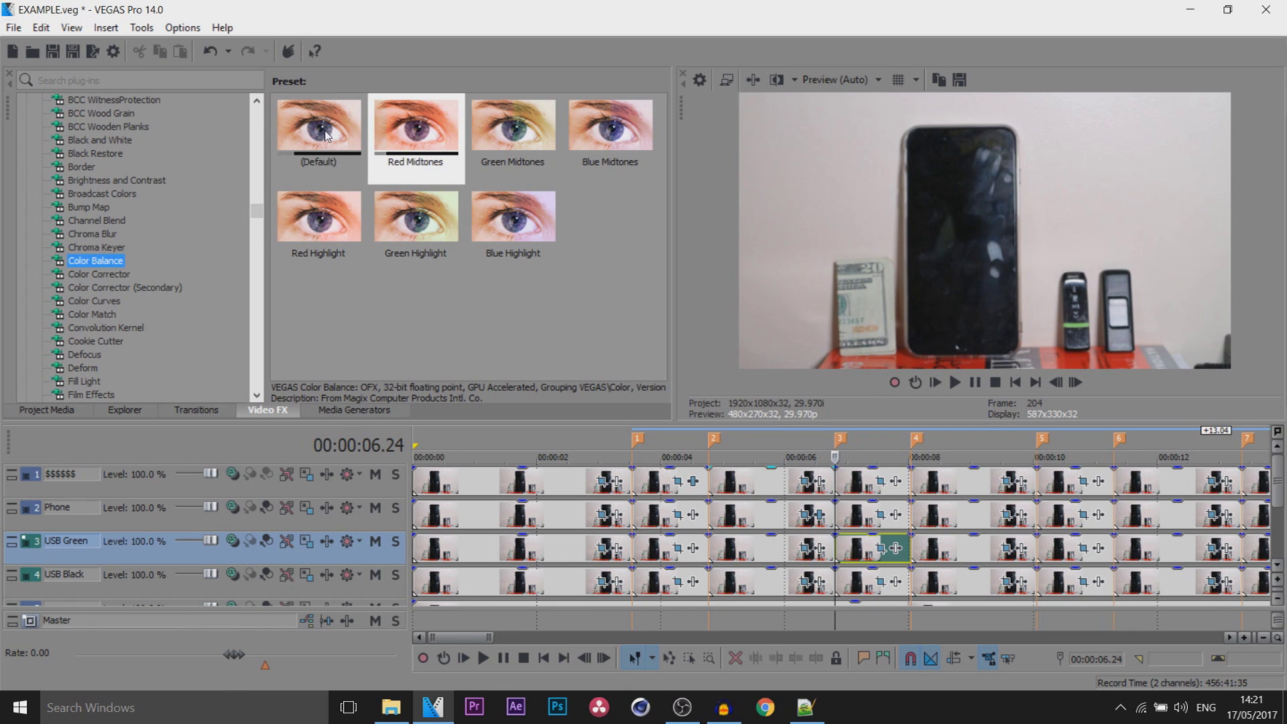
left_click_drag(328, 136, 870, 550)
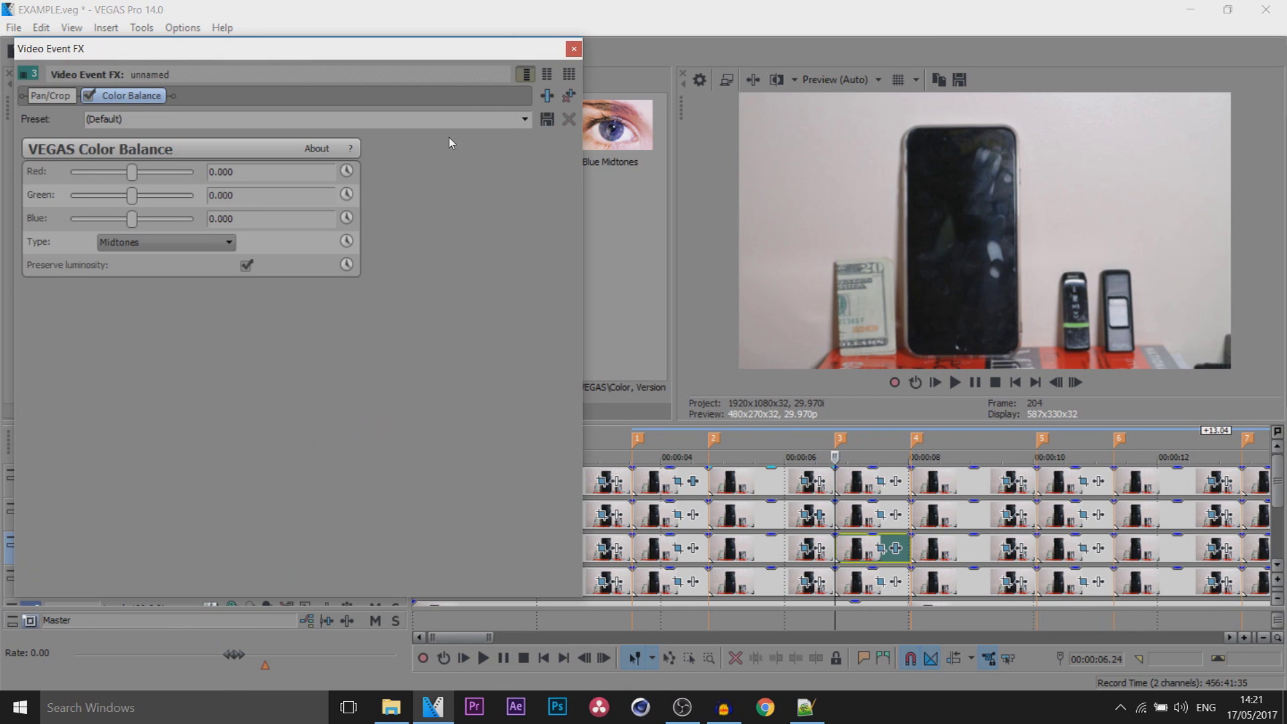
- Animate Color Balance's Green parameter from its lowest value at the event's start to 0.000 at 00:00:01.07 and close the effect settings
left_click_drag(132, 200, 2, 216)
left_click(346, 195)
left_click_drag(128, 468, 89, 469)
left_click(560, 445)
left_click(72, 192)
double_click(72, 188)
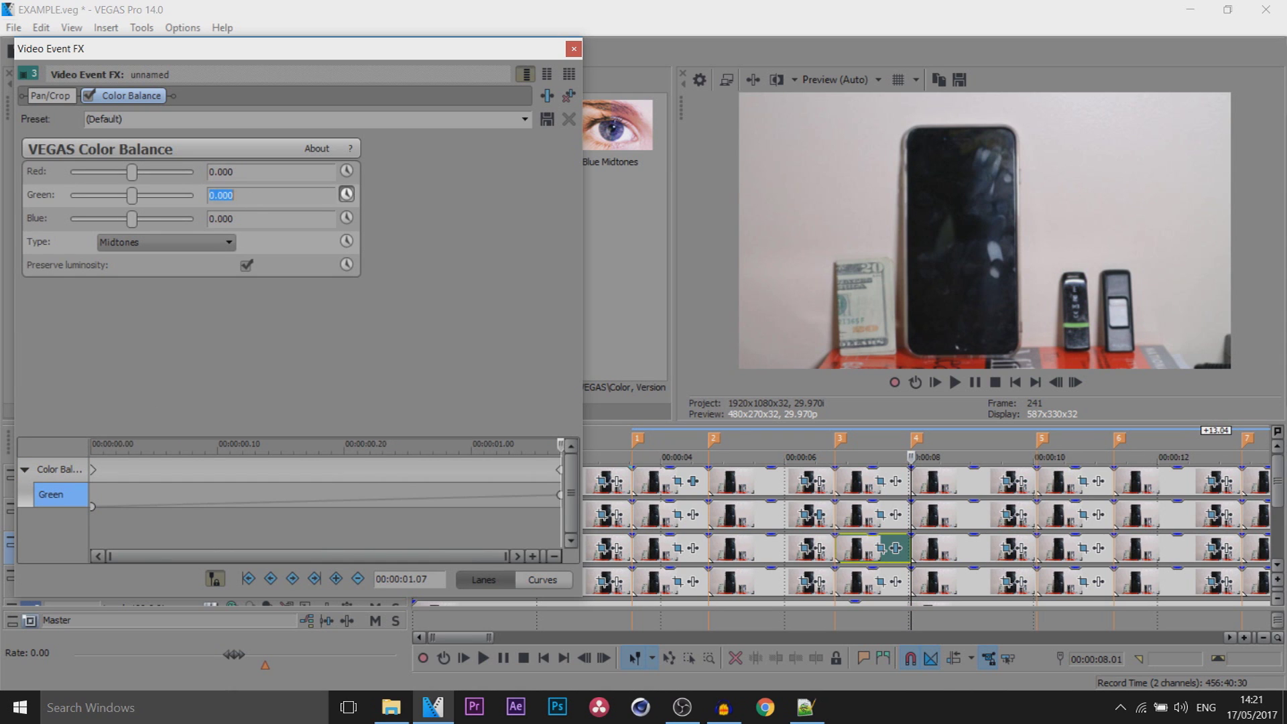
left_click(574, 49)
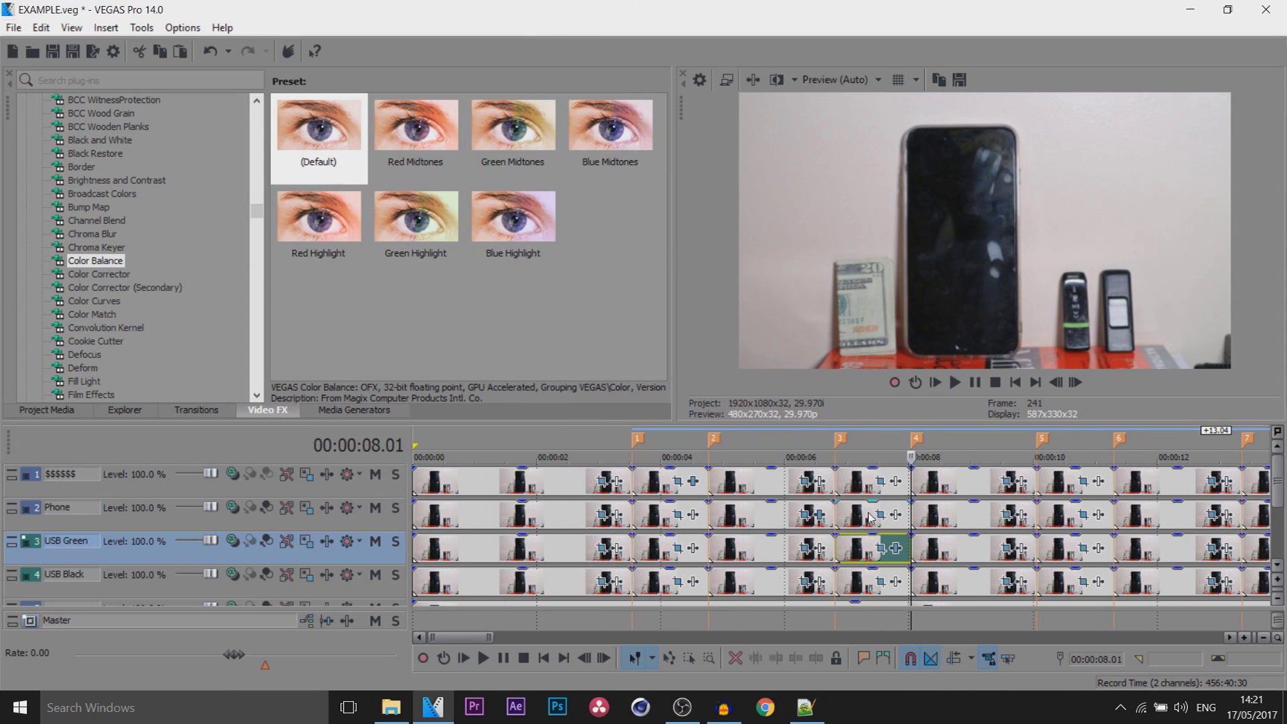
- Play back the flashes from 00:00:02.00 and check individual frames between markers 3 and 4 and just past marker 4
scroll(848, 510, "down", 3)
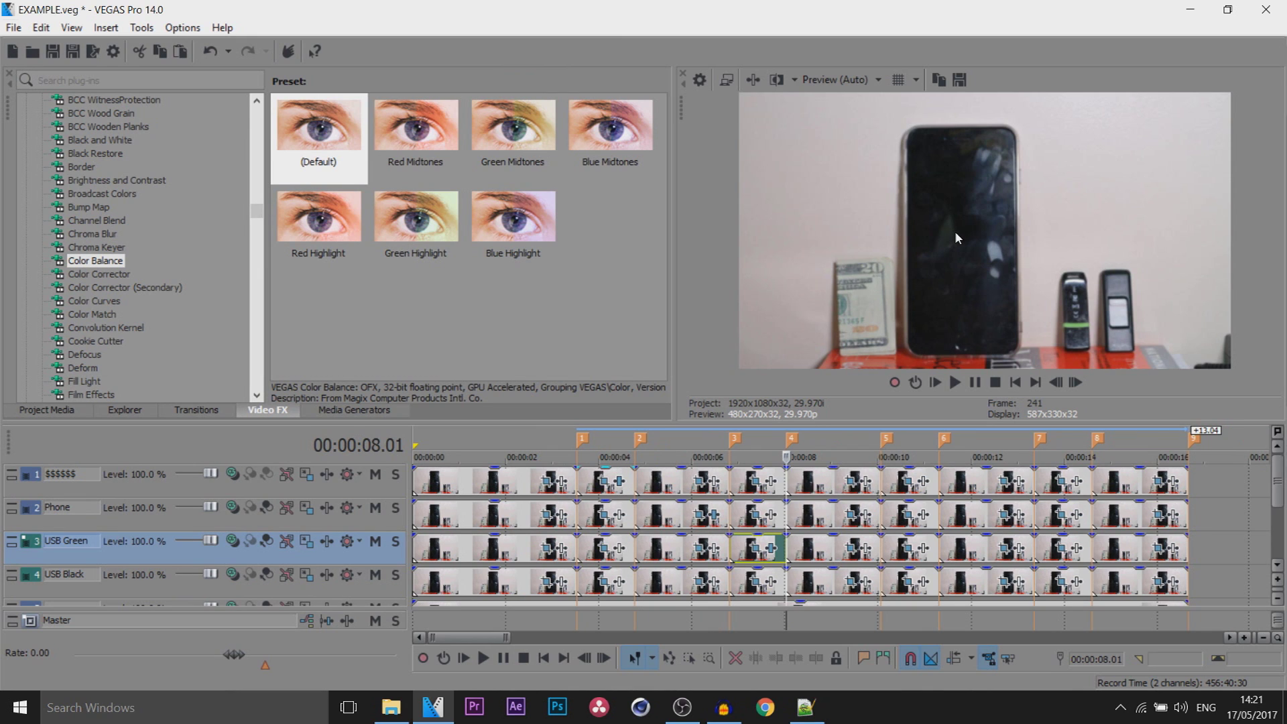
left_click(506, 448)
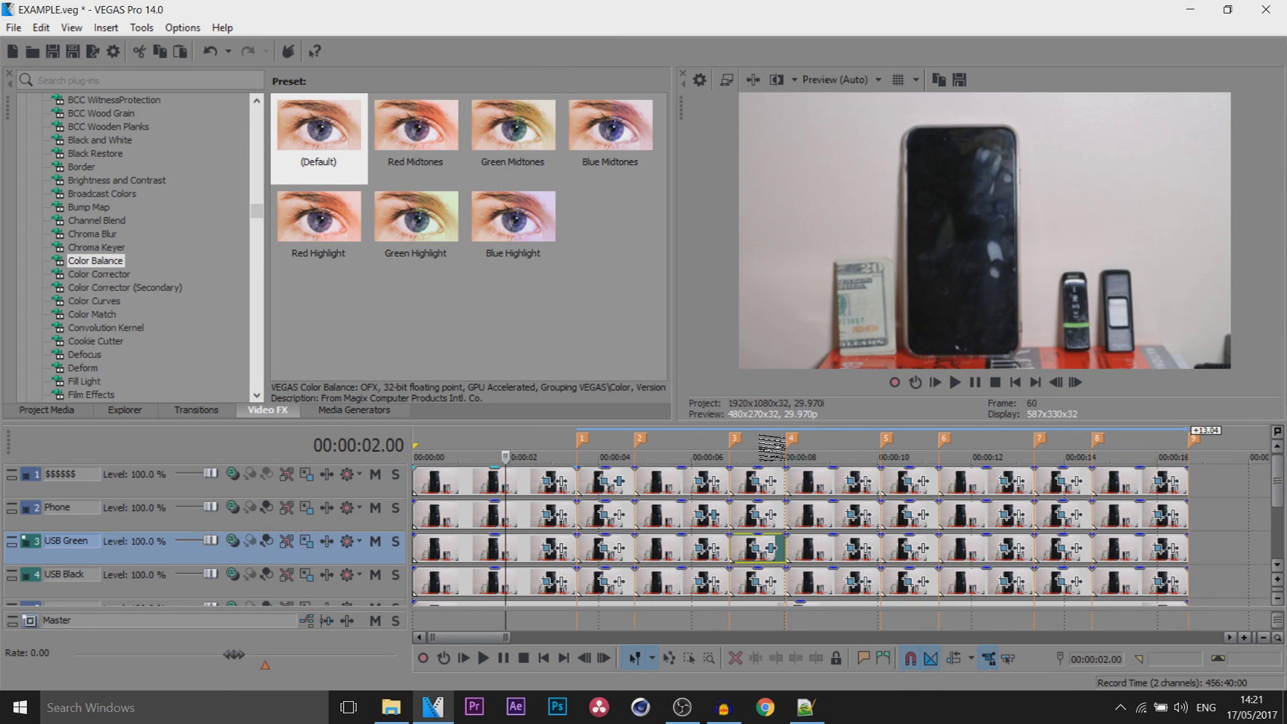
key("space")
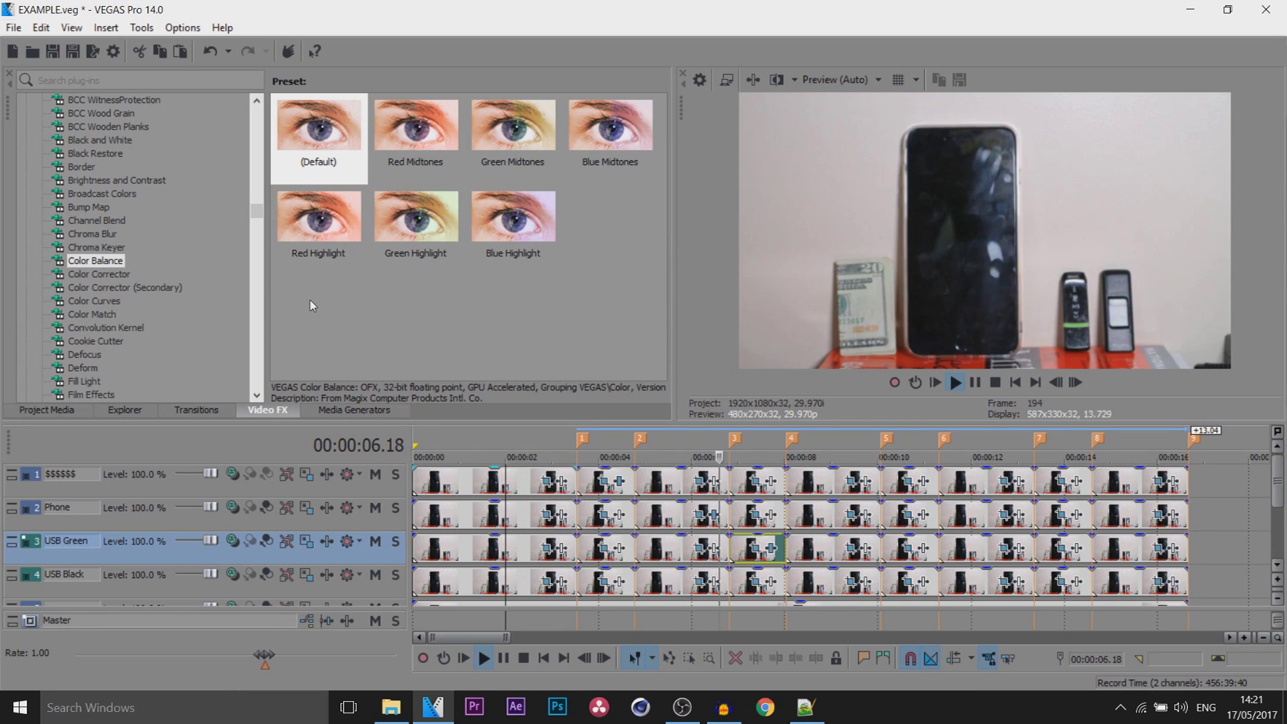
key("space")
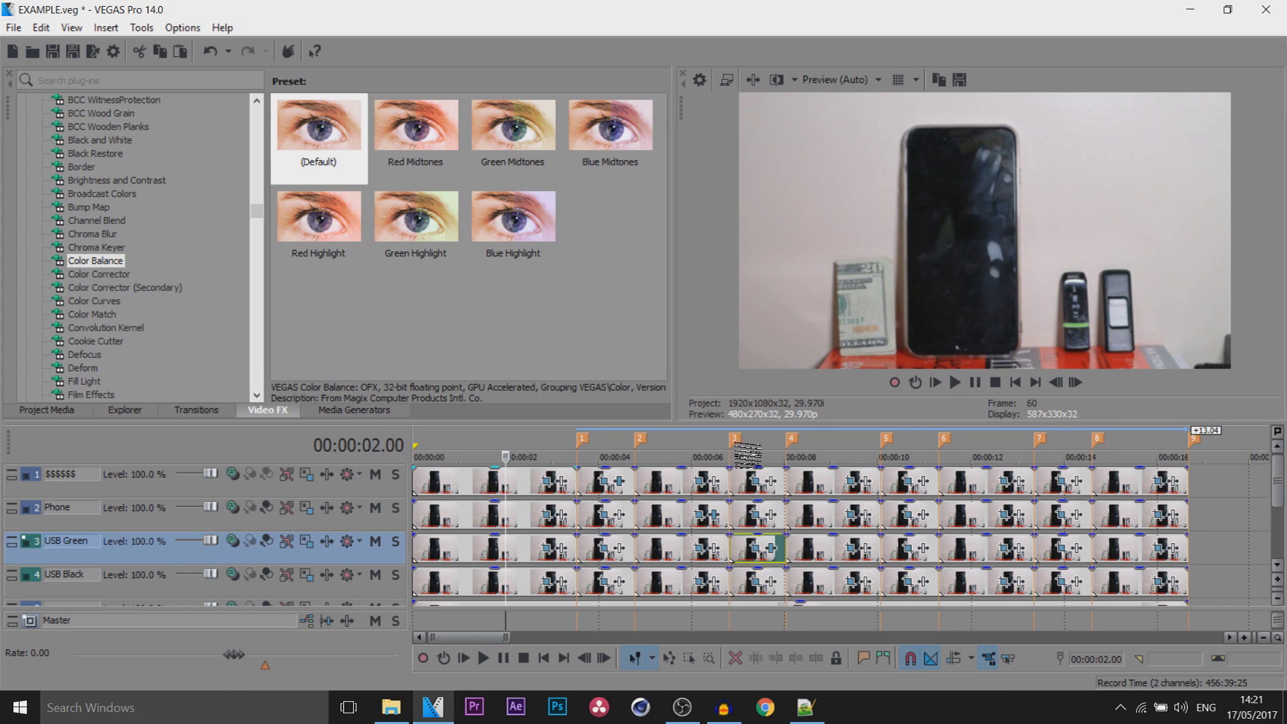
left_click(538, 457)
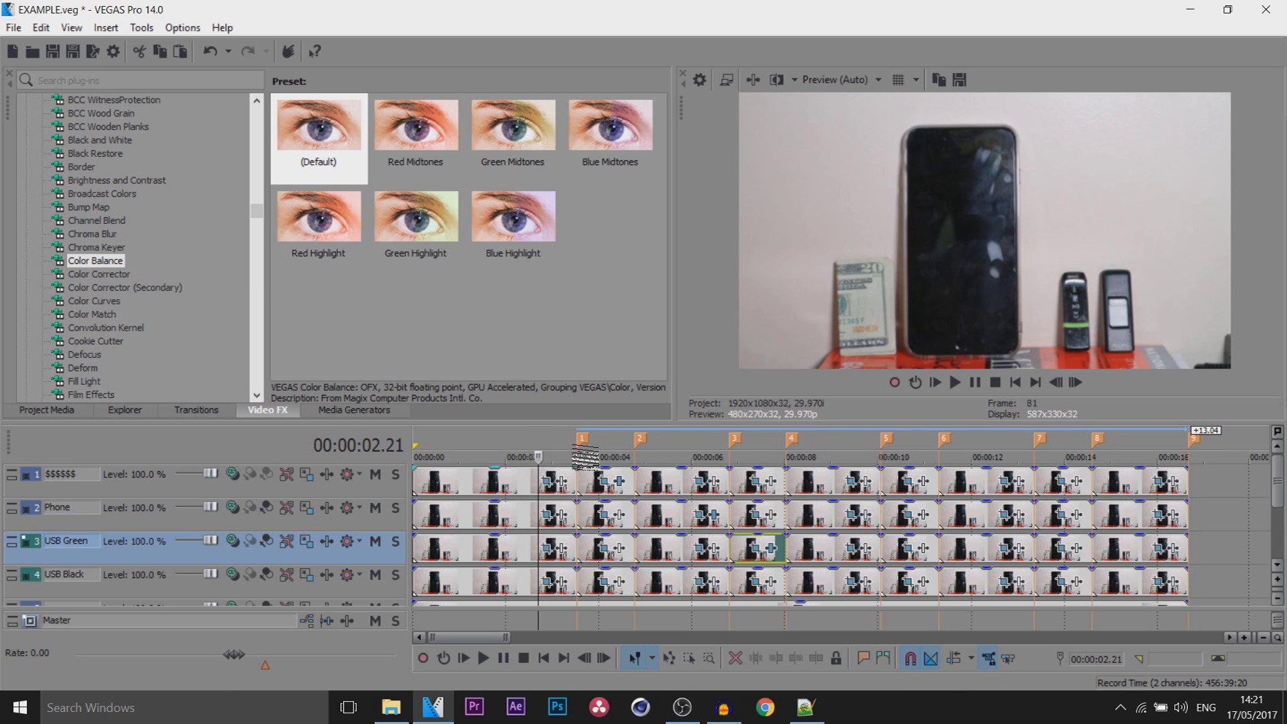
left_click(772, 457)
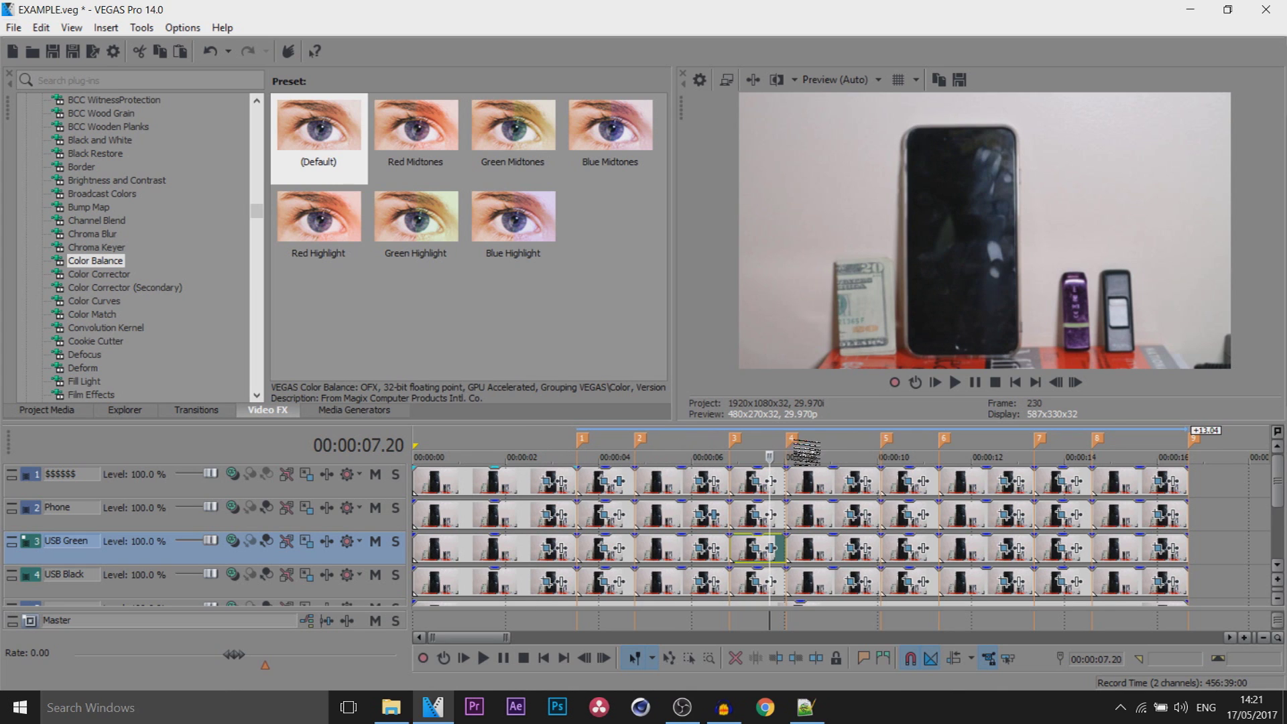
left_click(814, 457)
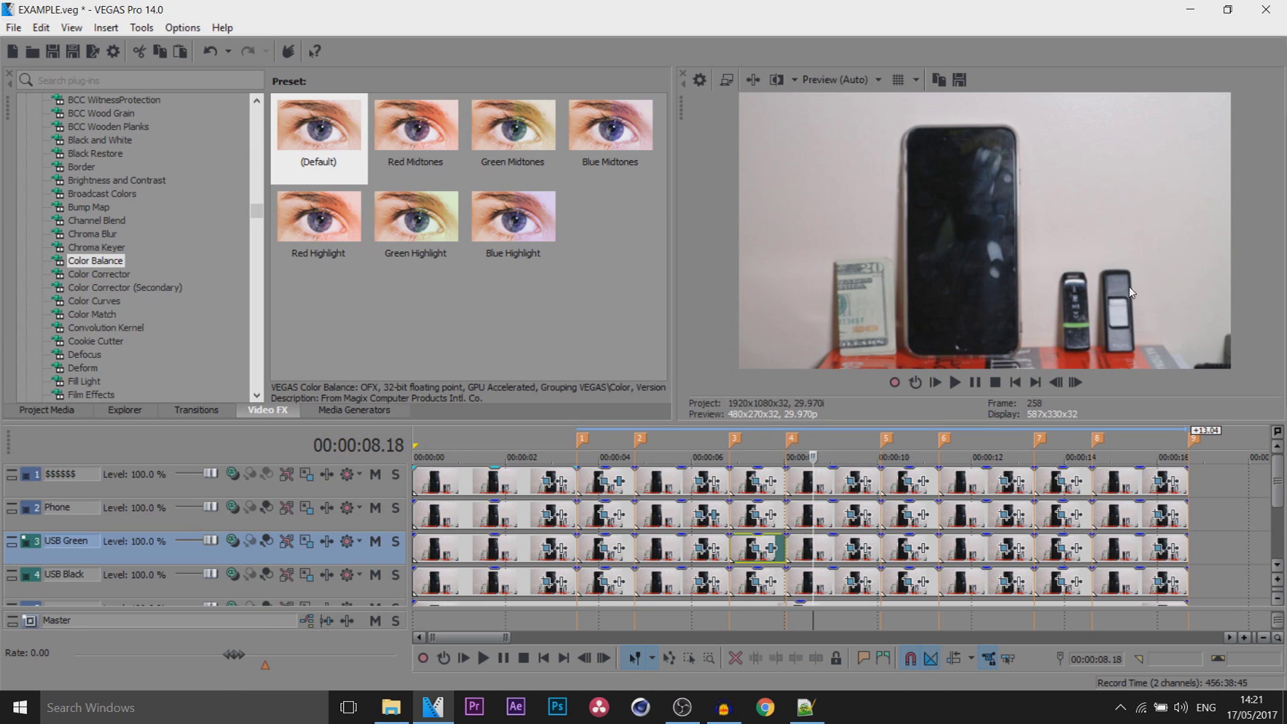
- Apply default Color Balance to the USB Black track's event between markers 4 and 5 and keyframe Blue at -0.500 at its start
left_click(802, 590)
left_click_drag(319, 145, 848, 593)
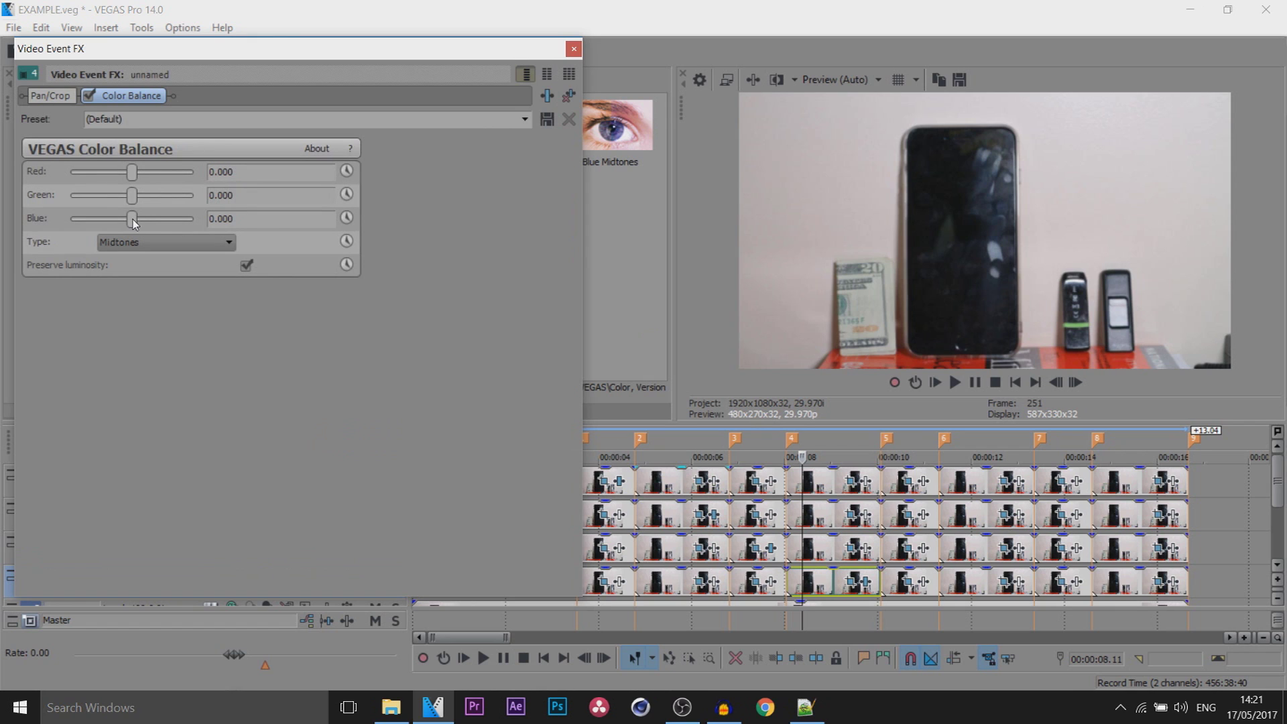
left_click_drag(133, 219, 2, 206)
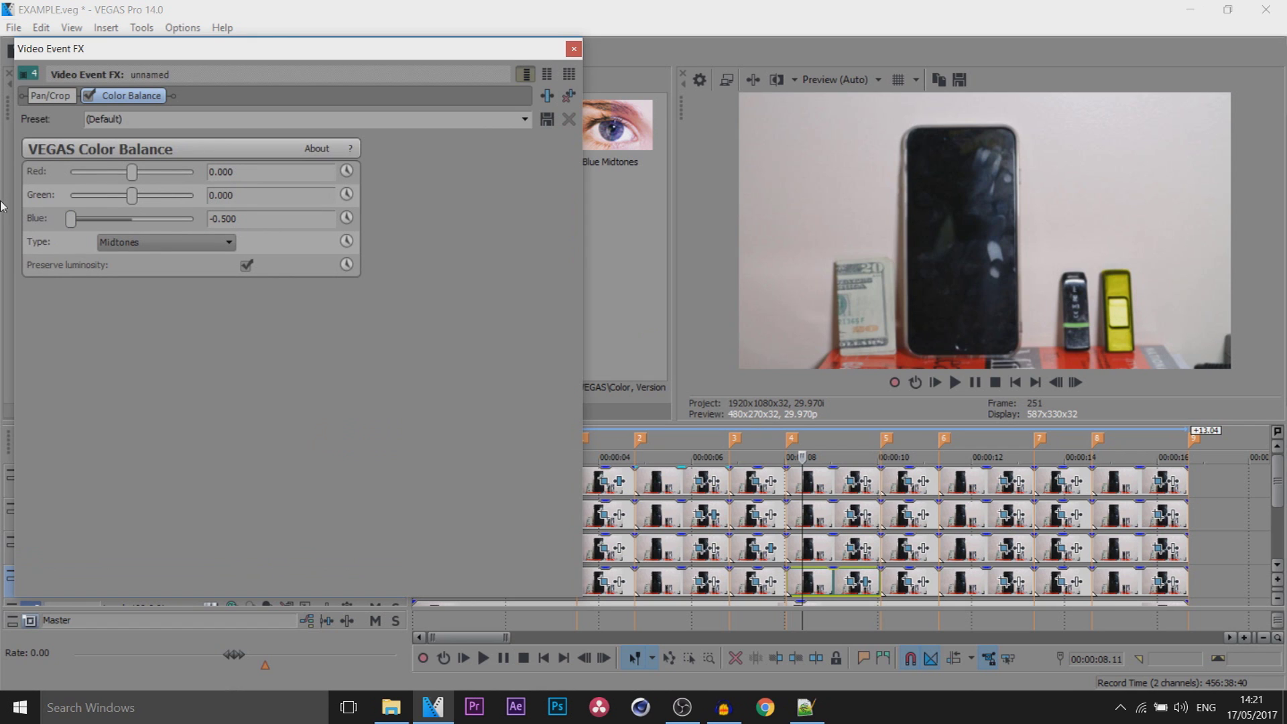
left_click(347, 218)
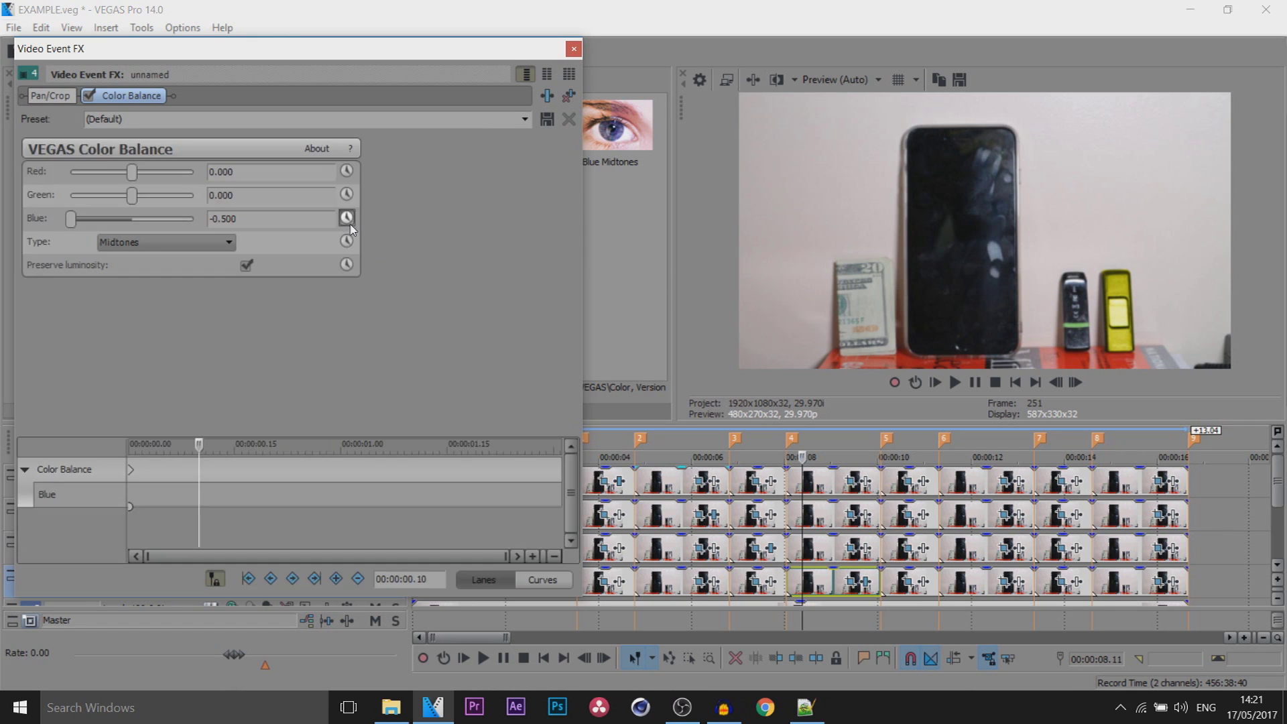
- Keyframe Color Balance's Blue parameter to 0.000 at 00:00:02.01 and close the effect settings
left_click_drag(197, 451, 565, 439)
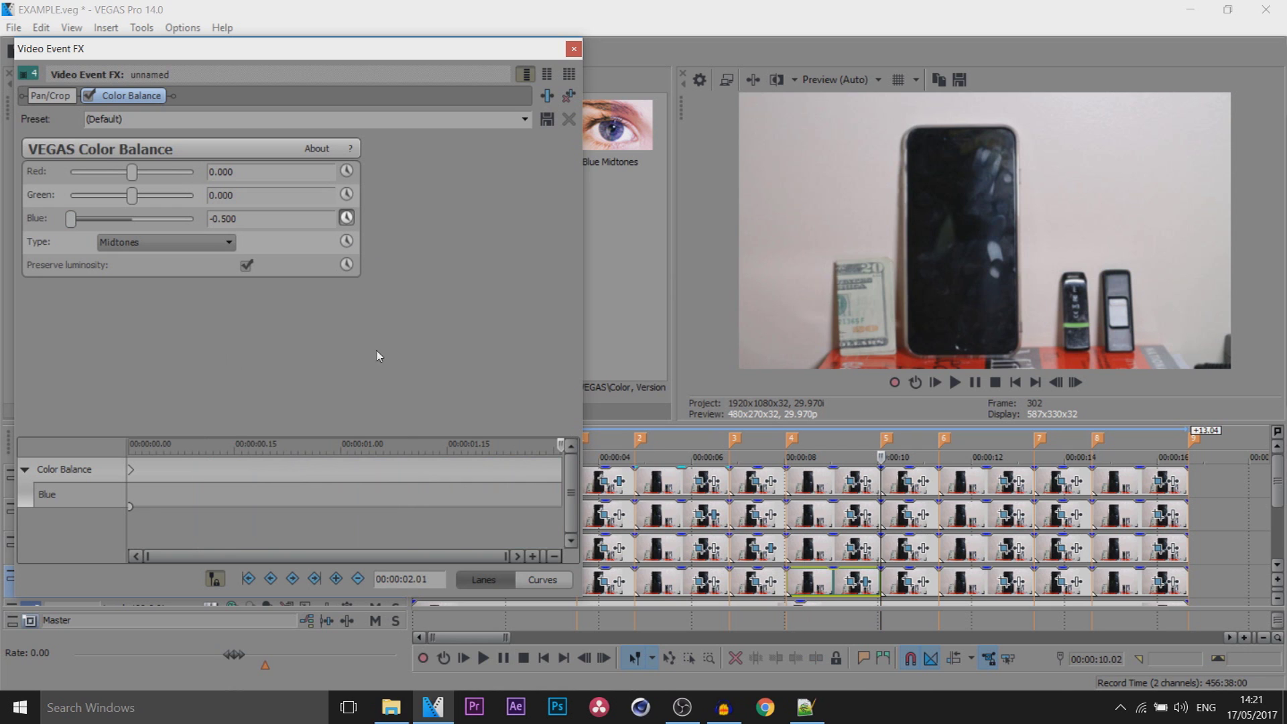
left_click_drag(239, 219, 158, 223)
type("0")
key("Return")
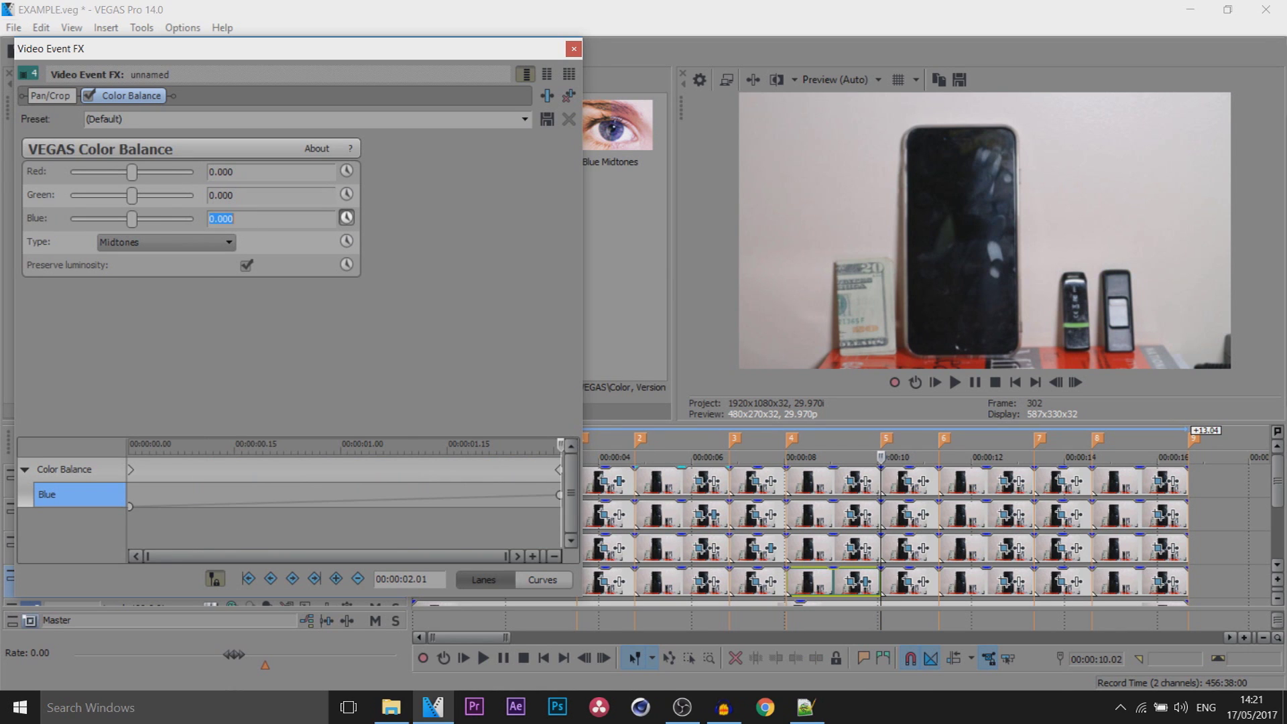
left_click(572, 51)
scroll(823, 559, "down", 2)
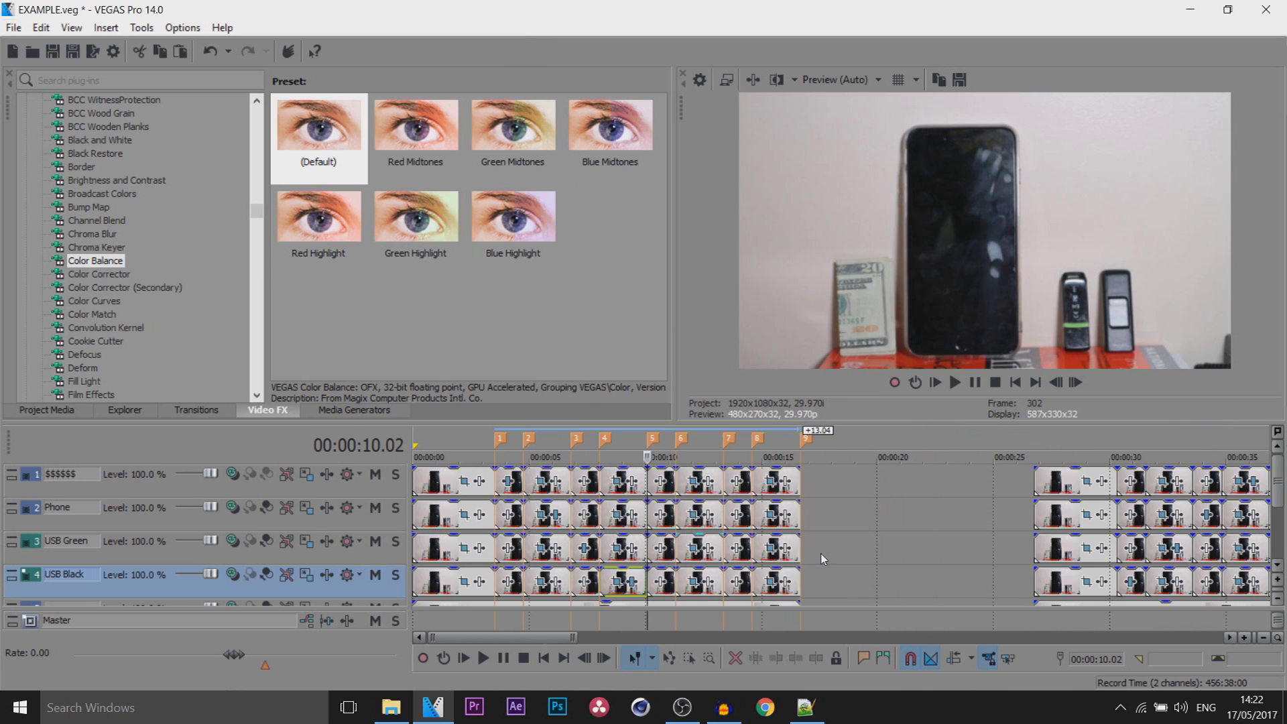
- Play back the flashes from 00:00:02.20 and stop just past marker 5
left_click(476, 456)
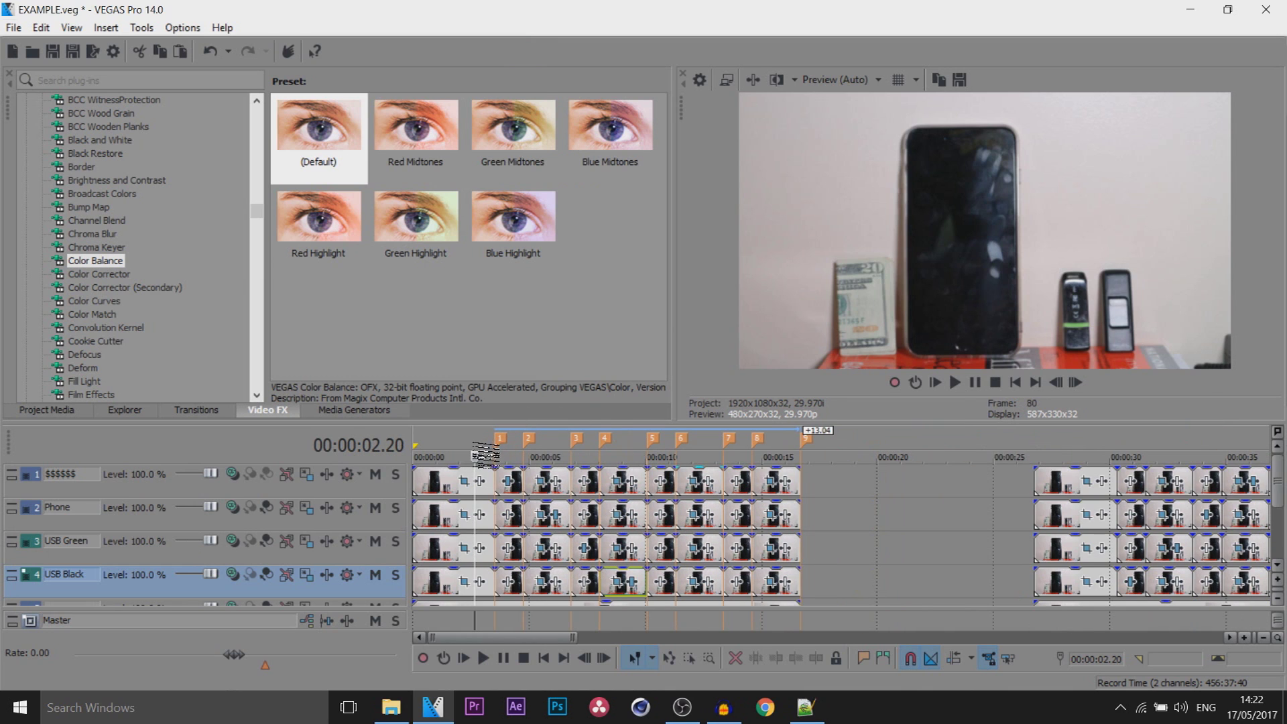
key("space")
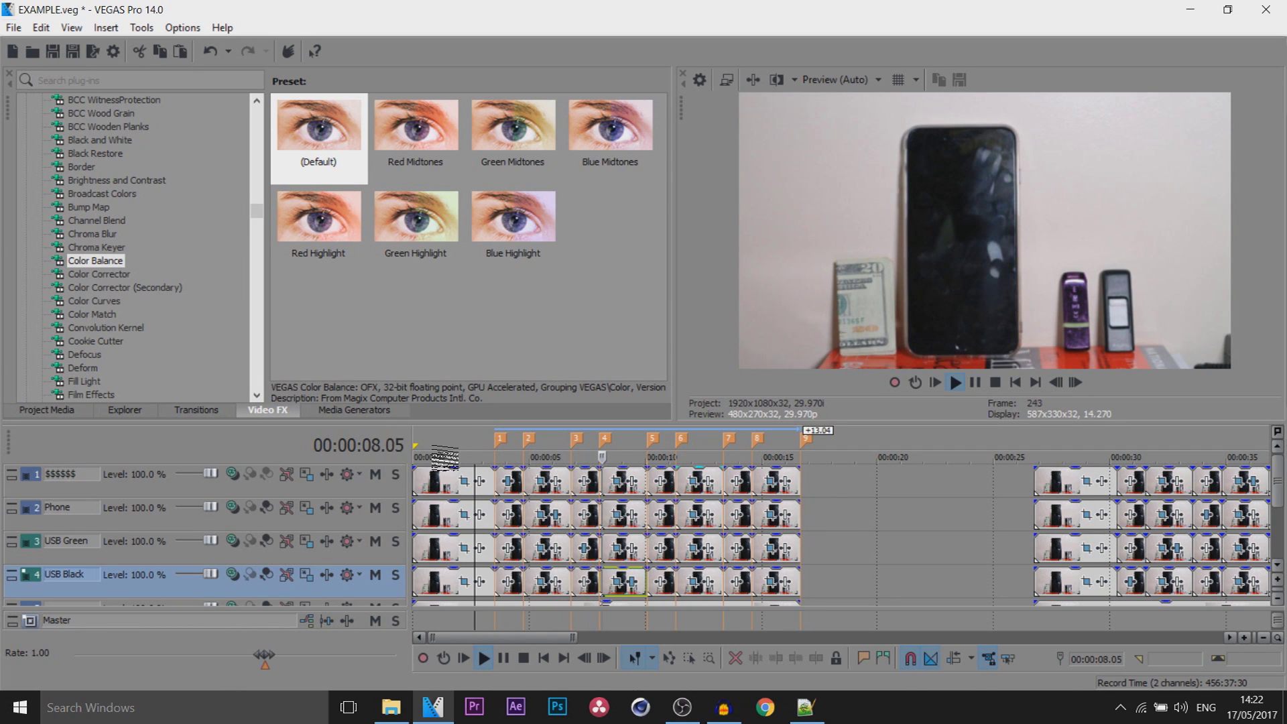
left_click(975, 383)
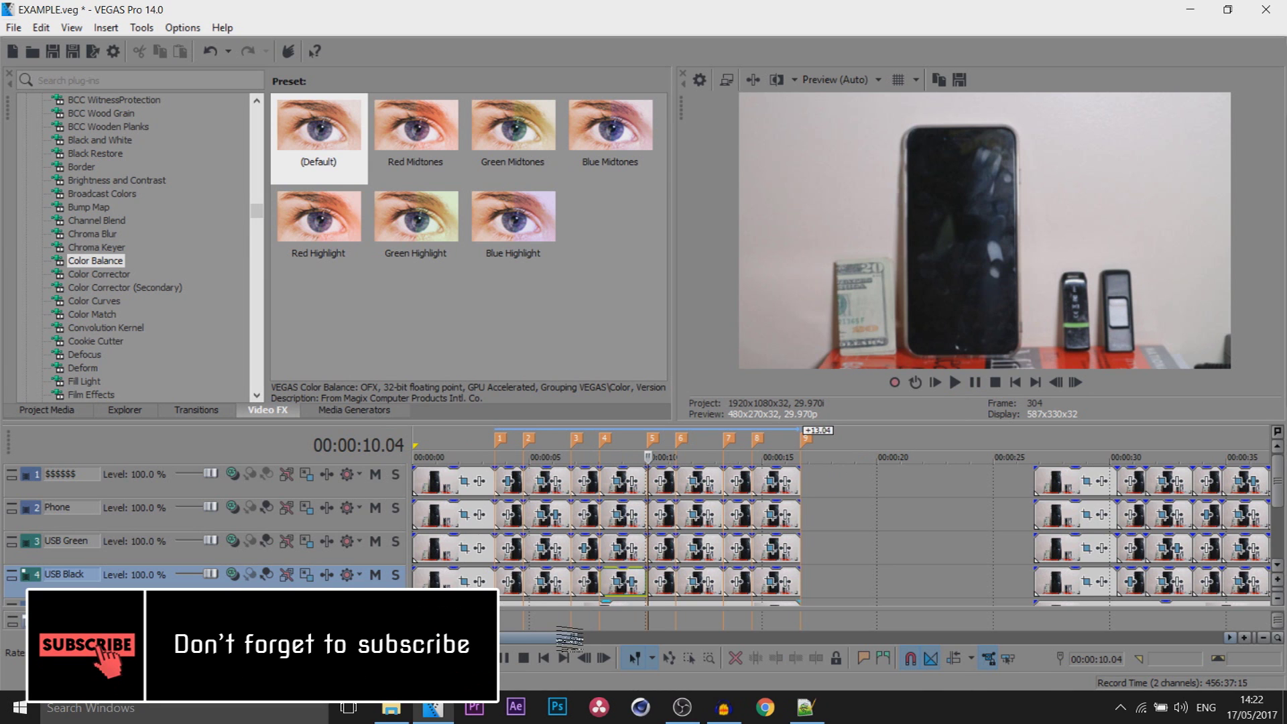
- Examine the second group of events from 00:00:26.23 and return to the Phone track's first event at 00:00:00.00
left_click_drag(573, 638, 696, 640)
left_click(741, 457)
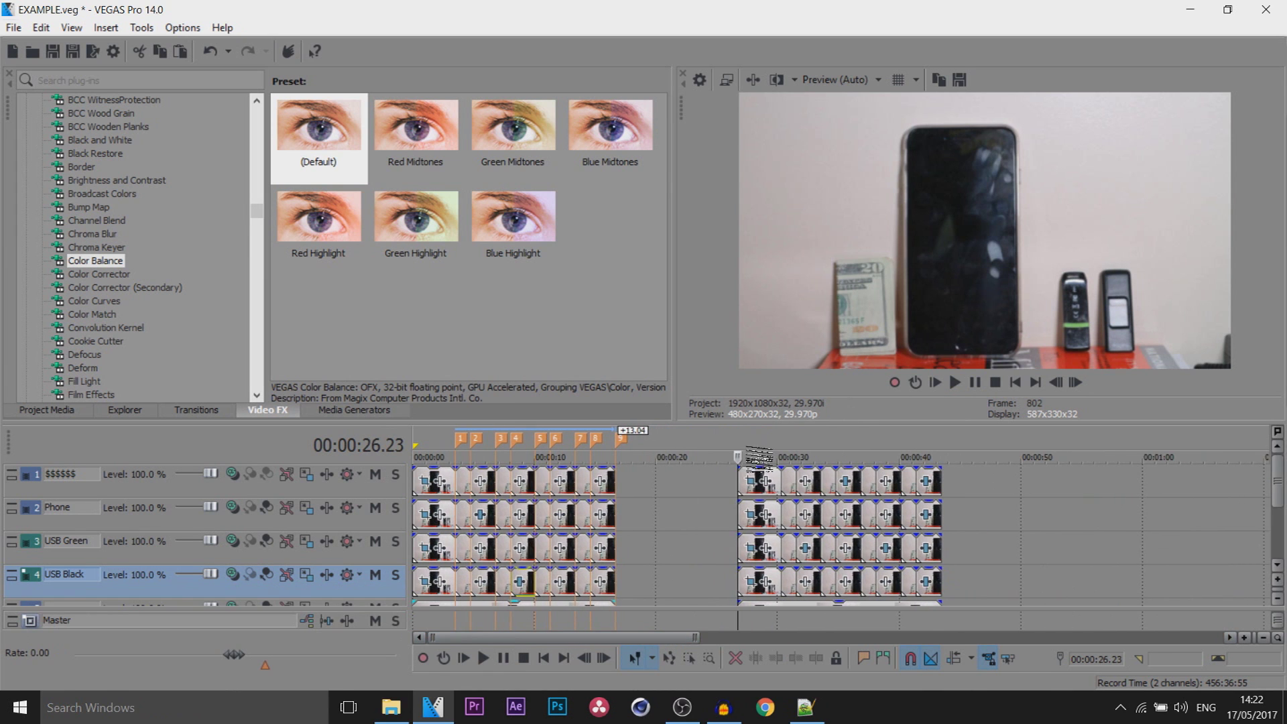
scroll(879, 525, "up", 3)
left_click_drag(527, 640, 578, 642)
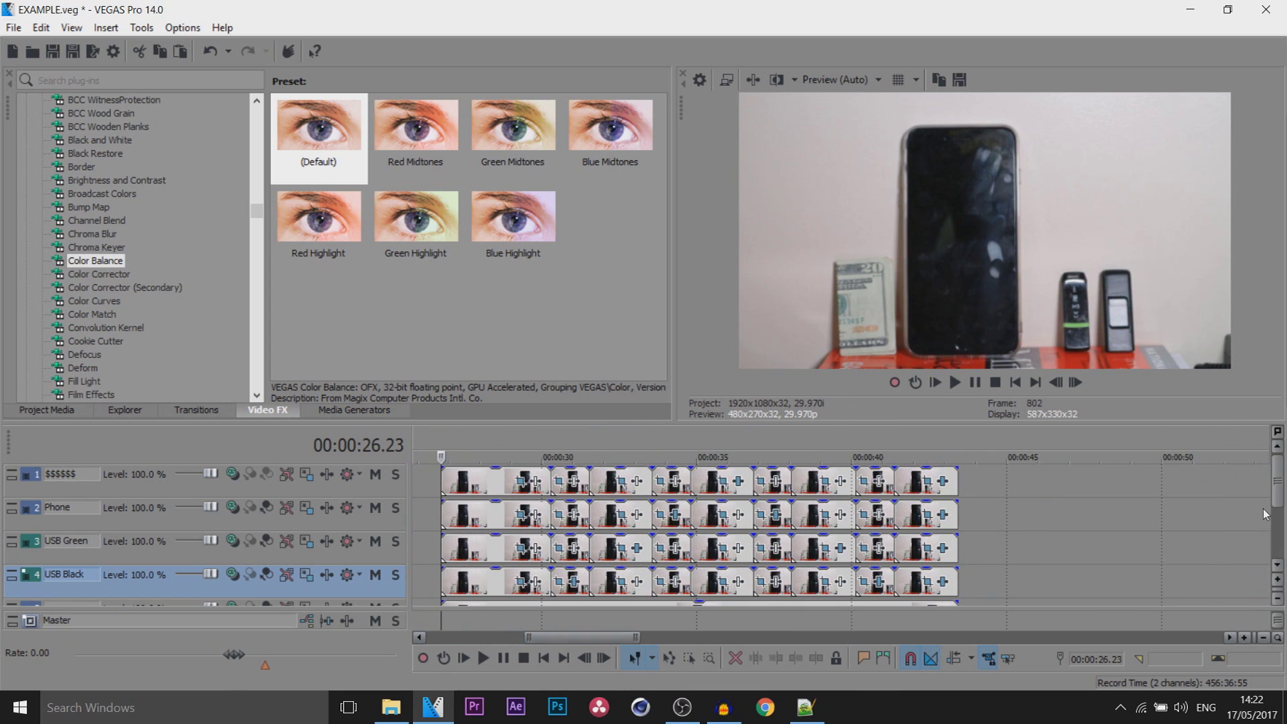
mouse_move(1280, 493)
left_mouse_down()
mouse_move(1280, 536)
mouse_move(1279, 491)
left_mouse_up()
scroll(624, 511, "down", 3)
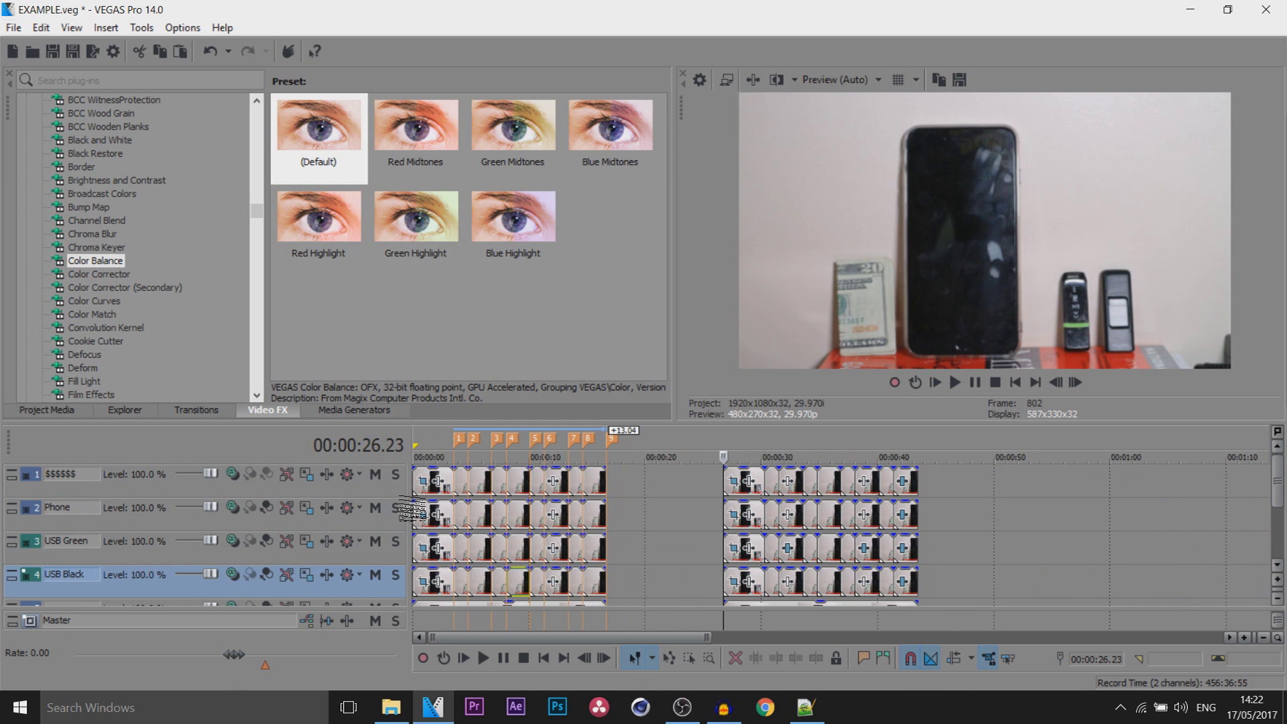
left_click(410, 510)
scroll(415, 513, "up", 6)
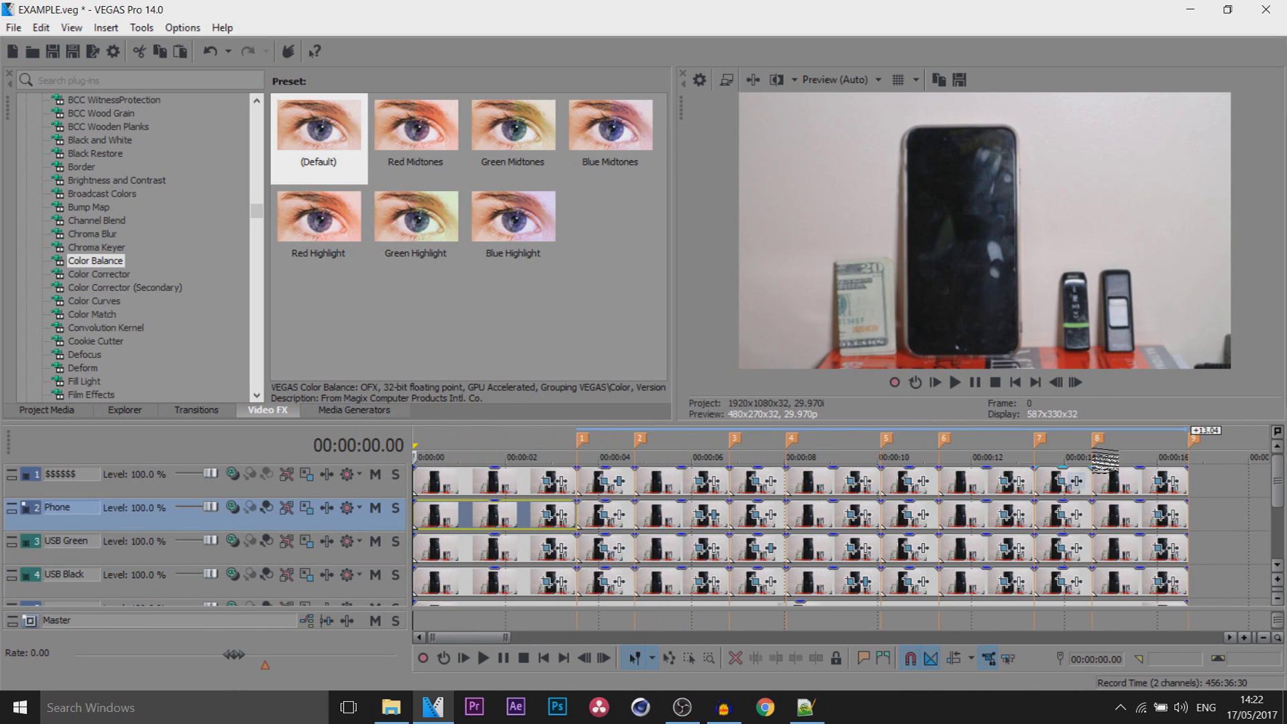